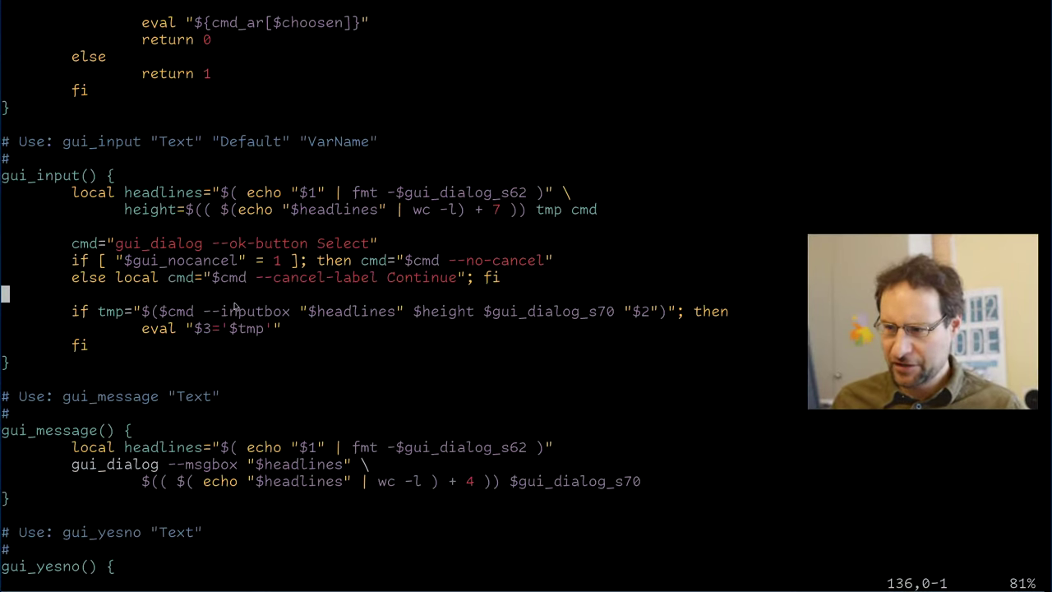
# Close the stone_gui_dialog.sh script in the editor.
pyautogui.press('Up')
pyautogui.press('Up')
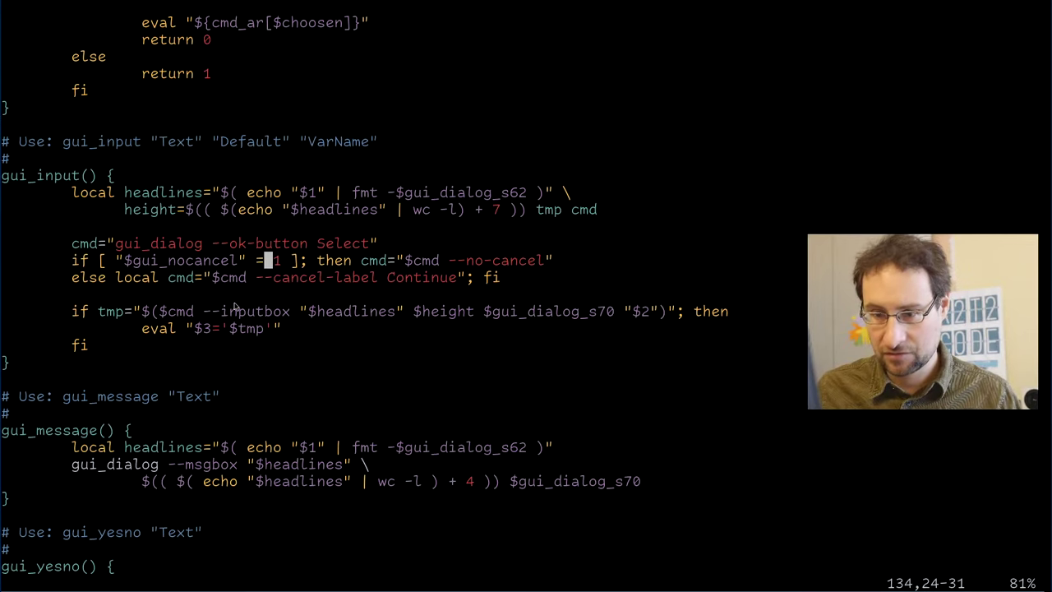
pyautogui.write(':q')
pyautogui.press('Return')
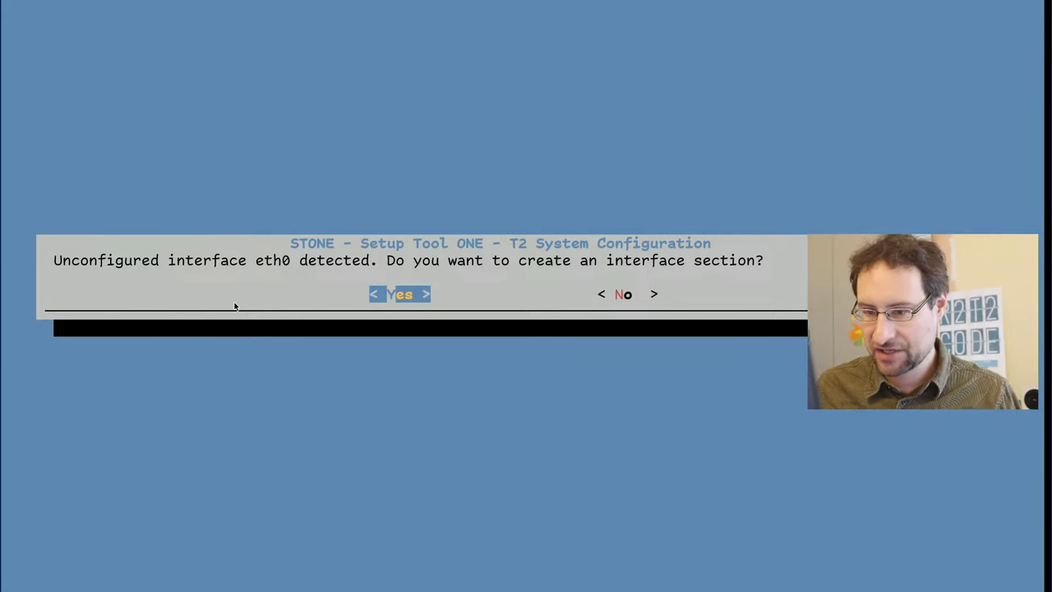
# Create an interface section for eth0 in the STONE installer, keeping the proposed interface name and the default settings.
pyautogui.press('Return')
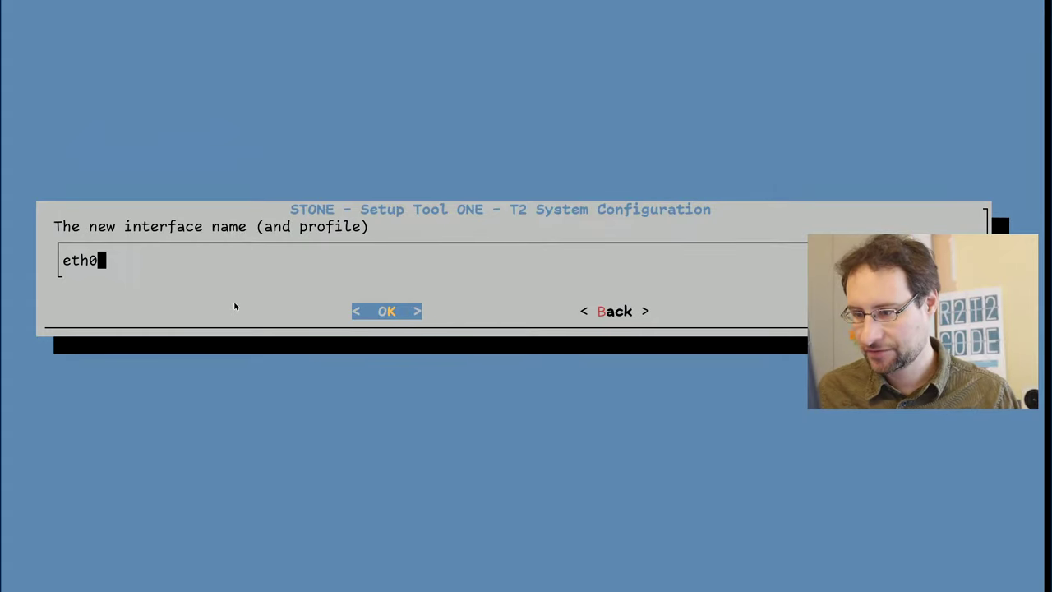
pyautogui.press('Return')
pyautogui.press('Return')
pyautogui.press('Return')
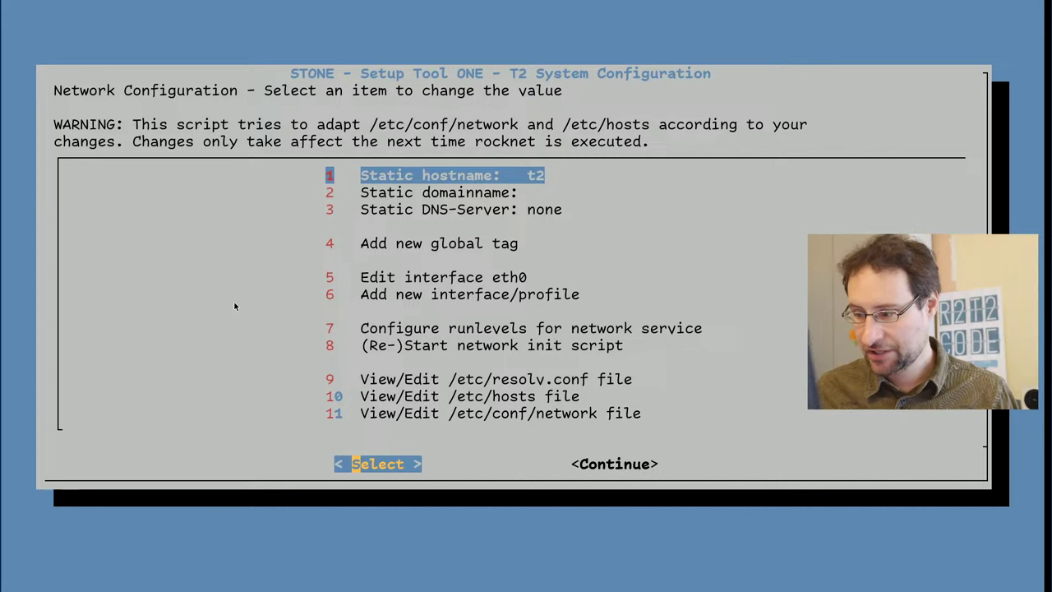
pyautogui.press('Down')
pyautogui.press('Down')
pyautogui.press('Down')
pyautogui.press('Down')
pyautogui.press('Down')
pyautogui.press('Down')
pyautogui.press('Down')
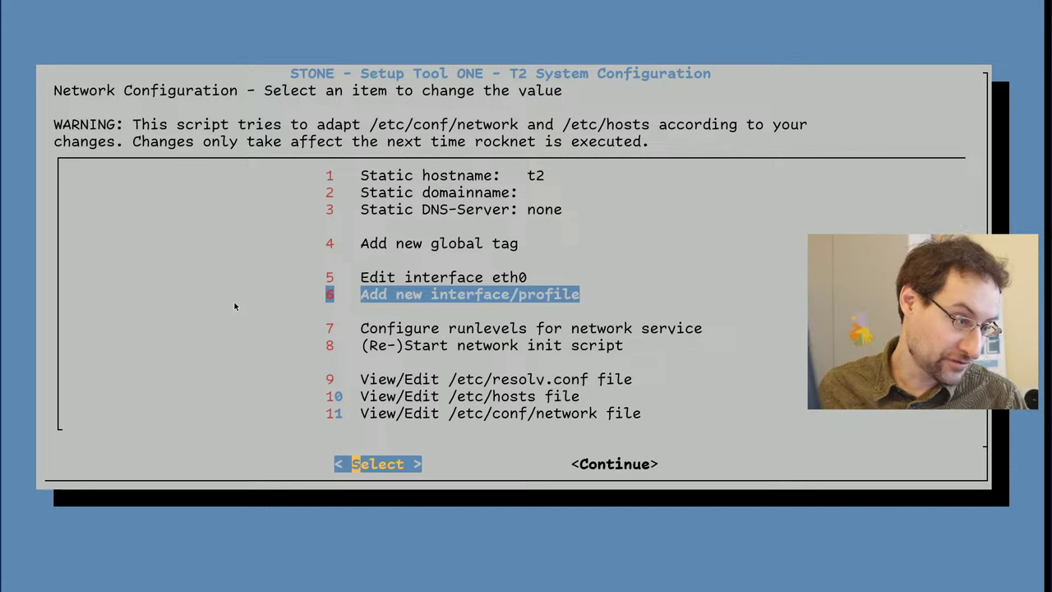
pyautogui.press('Up')
pyautogui.press('Down')
pyautogui.press('Down')
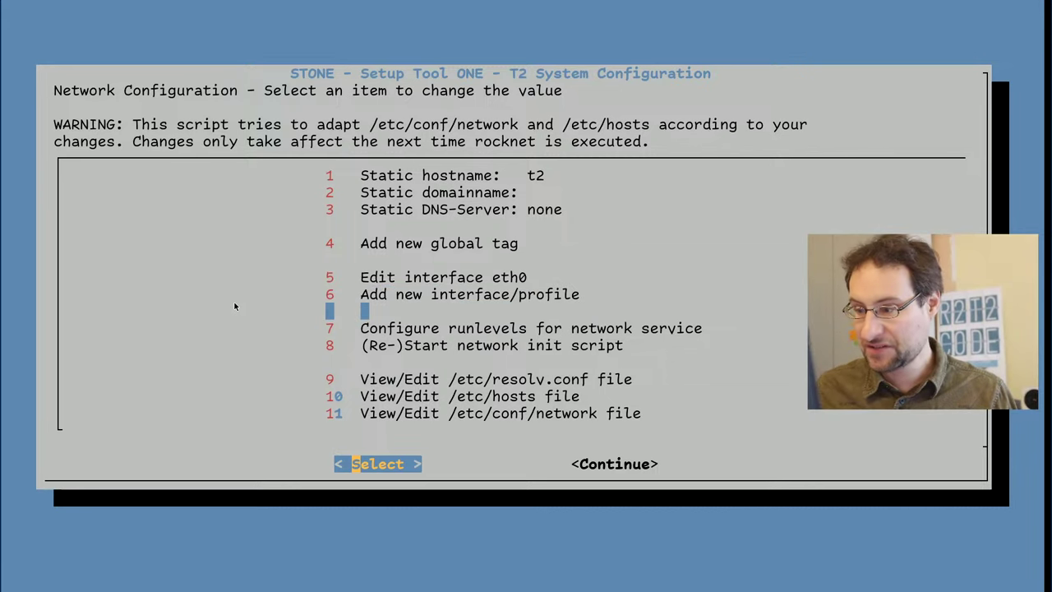
pyautogui.press('Up')
pyautogui.press('Down')
pyautogui.press('Up')
pyautogui.press('Up')
pyautogui.press('Down')
pyautogui.press('Down')
pyautogui.press('Up')
pyautogui.press('Up')
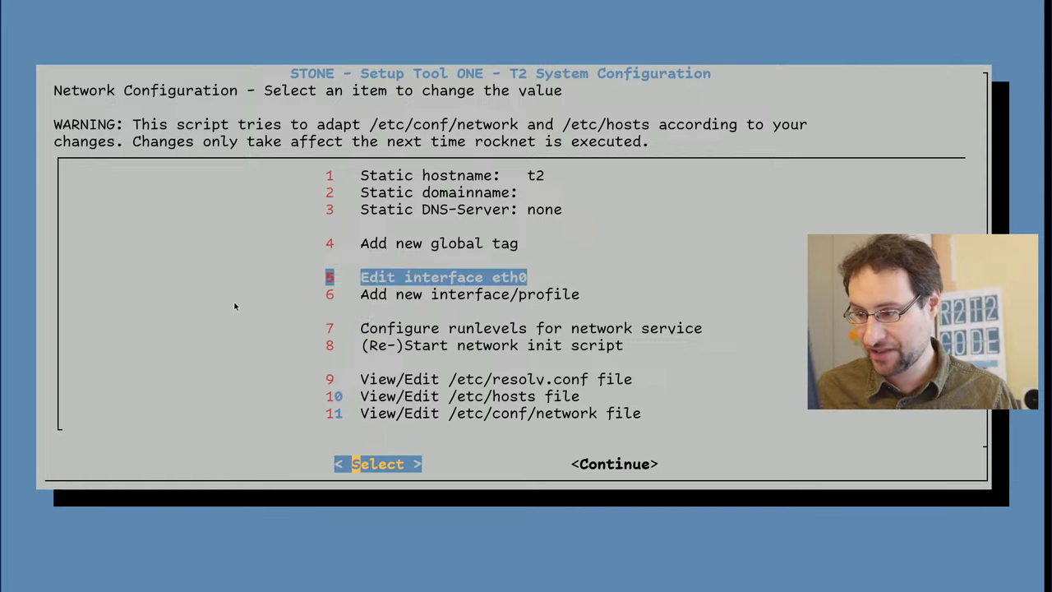
pyautogui.press('Down')
pyautogui.press('Up')
pyautogui.press('Up')
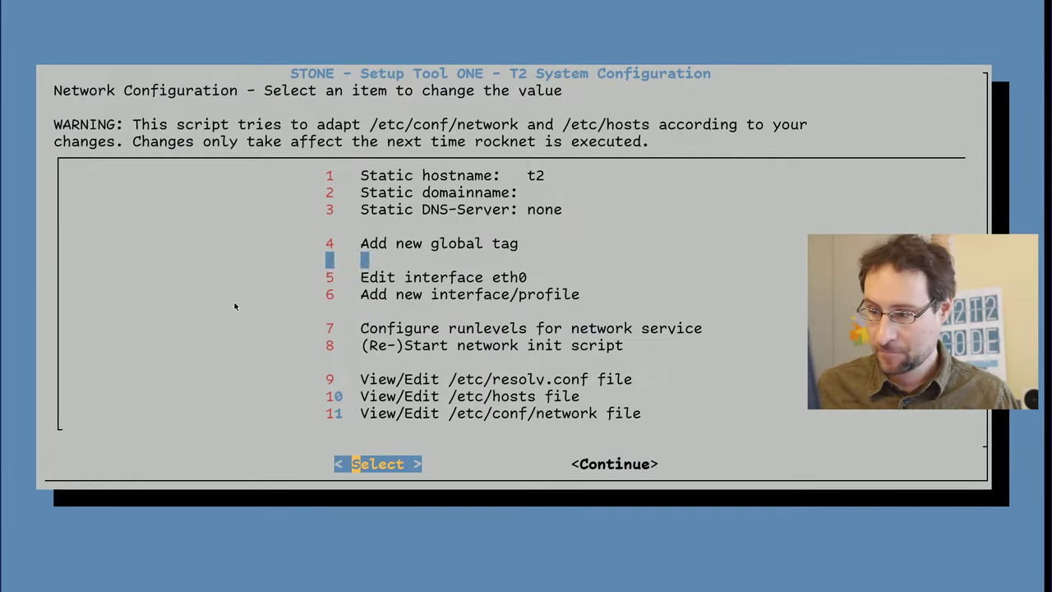
pyautogui.press('Up')
pyautogui.press('Down')
pyautogui.press('Down')
# Continue past the network configuration and the SSH daemon configuration.
pyautogui.press('Right')
pyautogui.press('Left')
pyautogui.press('Right')
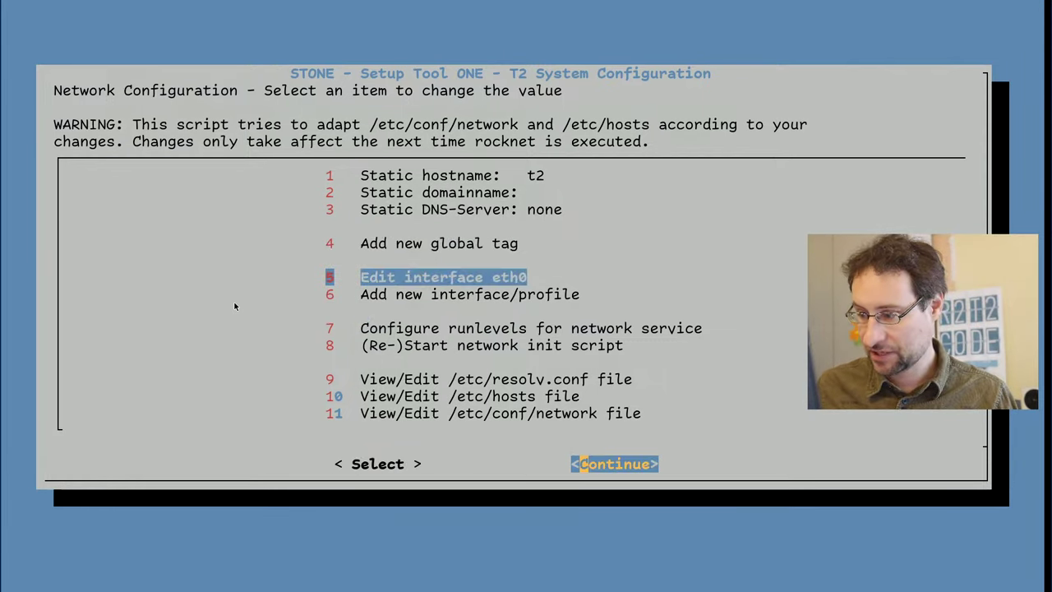
pyautogui.press('Return')
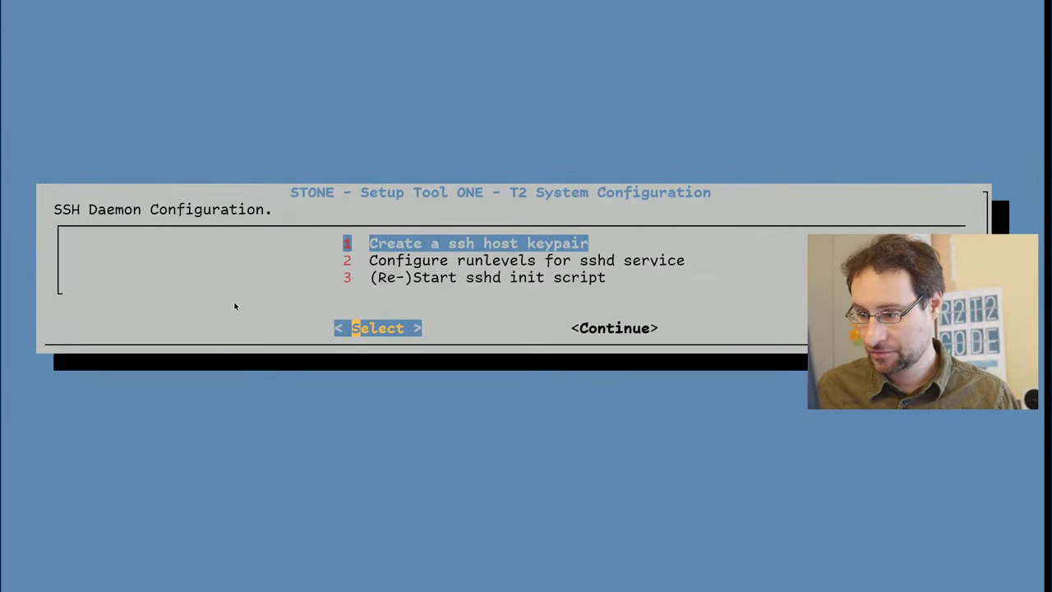
pyautogui.press('Right')
pyautogui.press('Return')
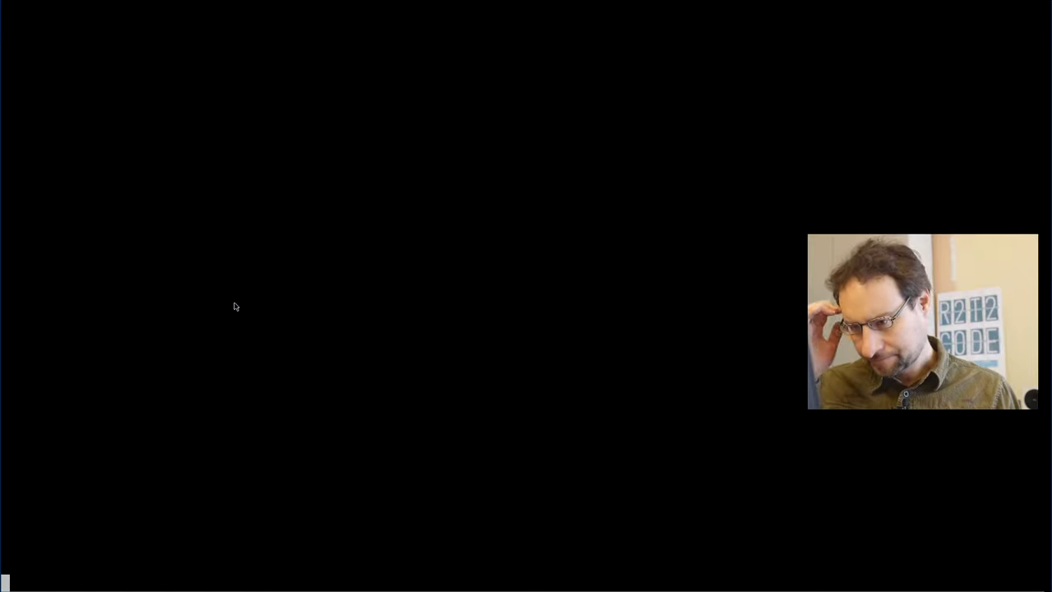
# In the host shell, go up three directories from package/base/stone to /srv/t2.
pyautogui.hotkey('ctrl', 'c')
pyautogui.write('...-')
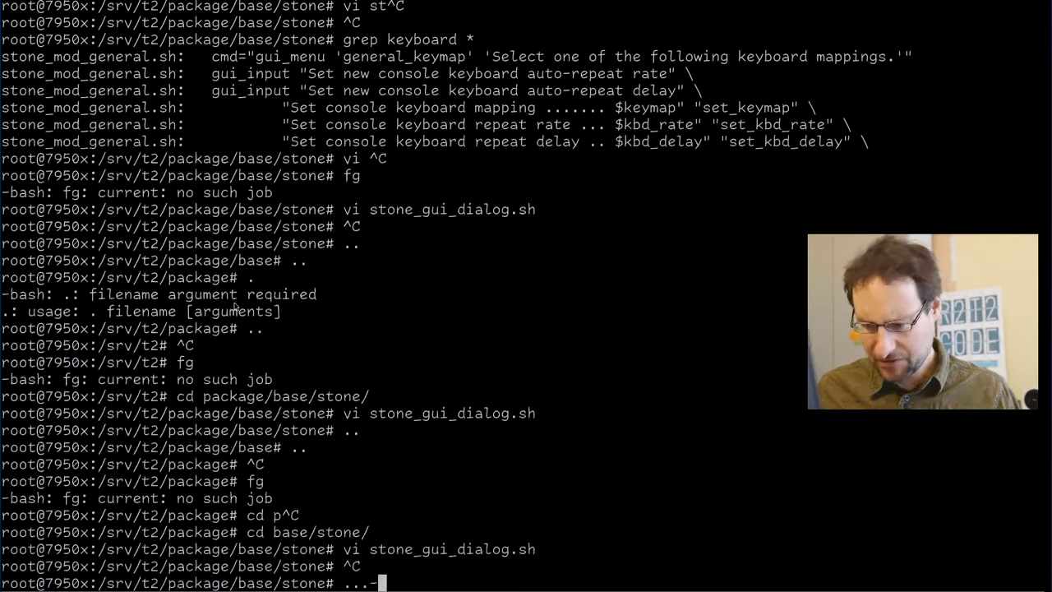
pyautogui.press('Return')
pyautogui.write('..')
pyautogui.press('Return')
pyautogui.write('..')
pyautogui.press('Return')
pyautogui.write('..')
pyautogui.press('Return')
# Rebuild the stone package with nice scripts/Build-Target -cfg x86-64-musl 2-stone.
pyautogui.hotkey('ctrl', 'r')
pyautogui.write('Tar')
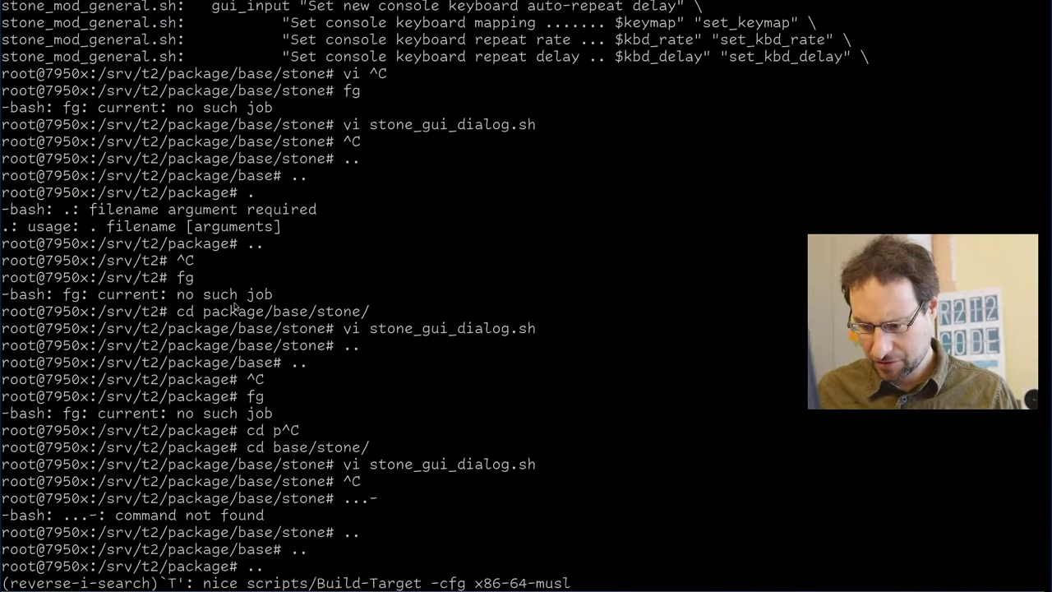
pyautogui.press('Return')
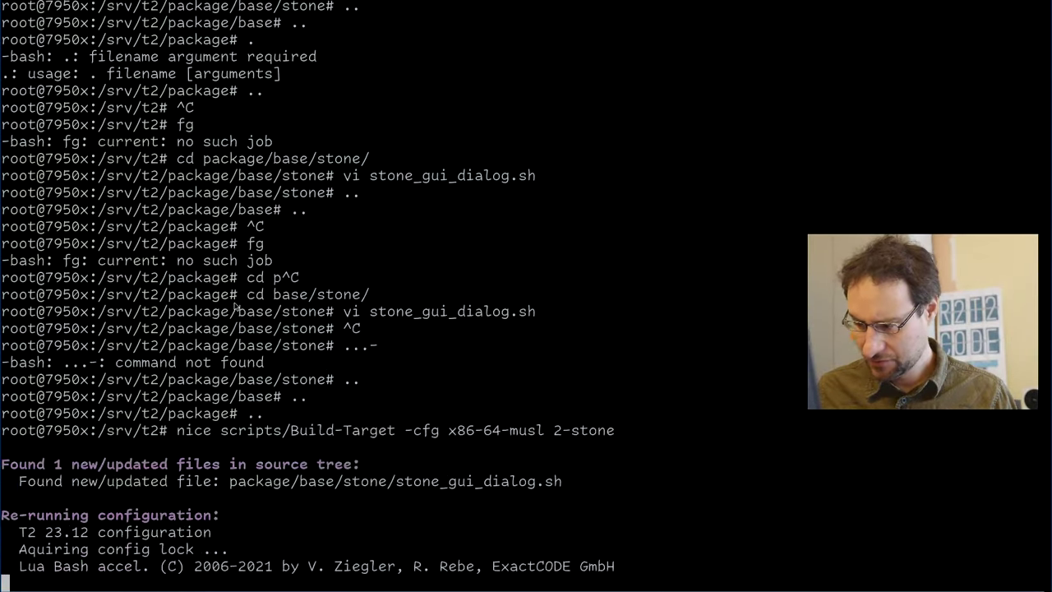
# Quit the STONE setup in the virtual machine, agree to un-mount and reboot via kexec, and terminate QEMU.
pyautogui.press('Down')
pyautogui.press('Right')
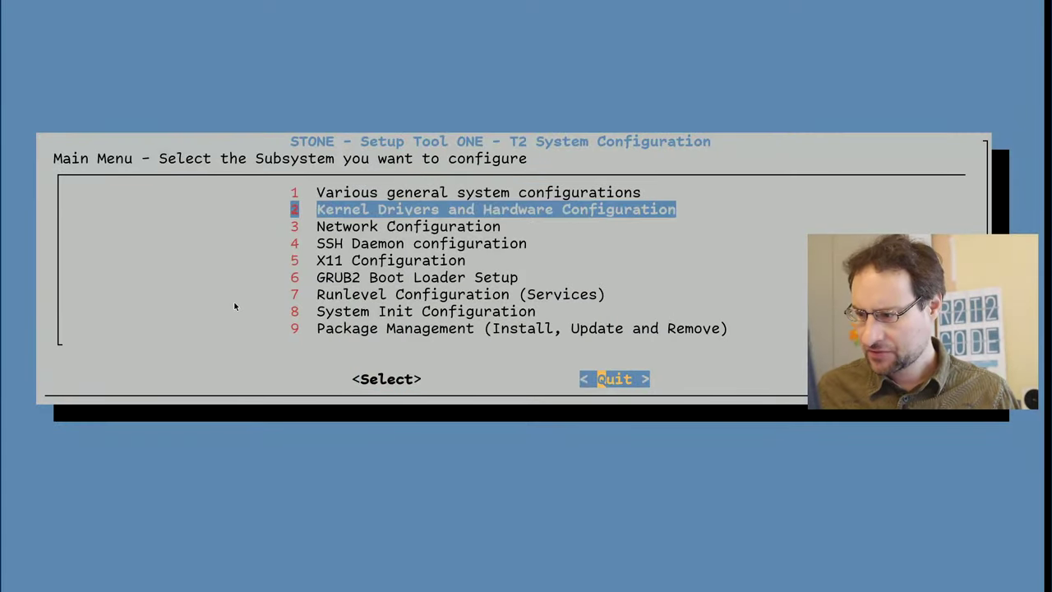
pyautogui.press('Up')
pyautogui.press('Return')
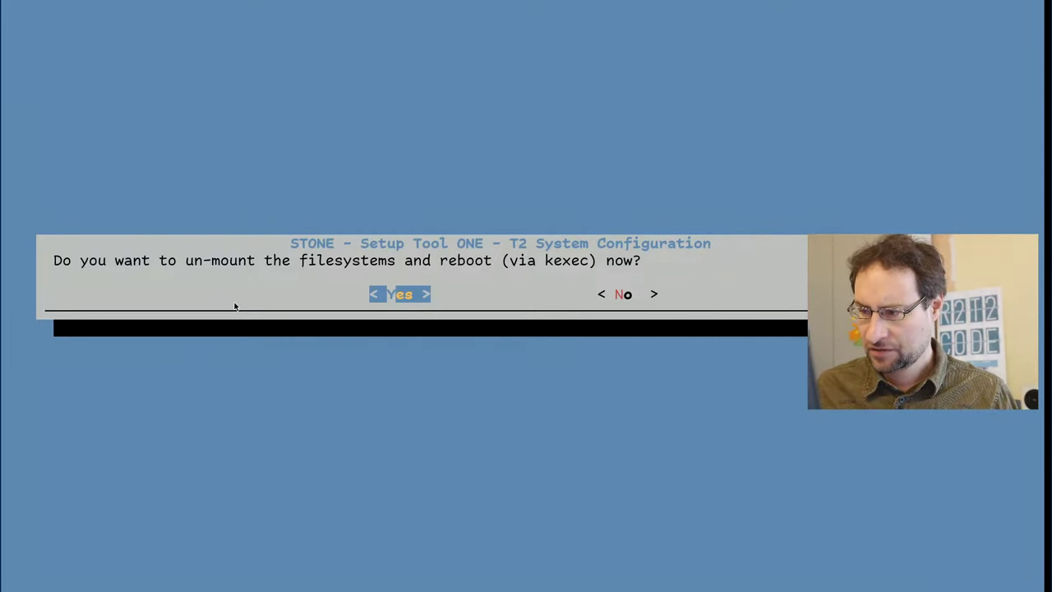
pyautogui.press('Return')
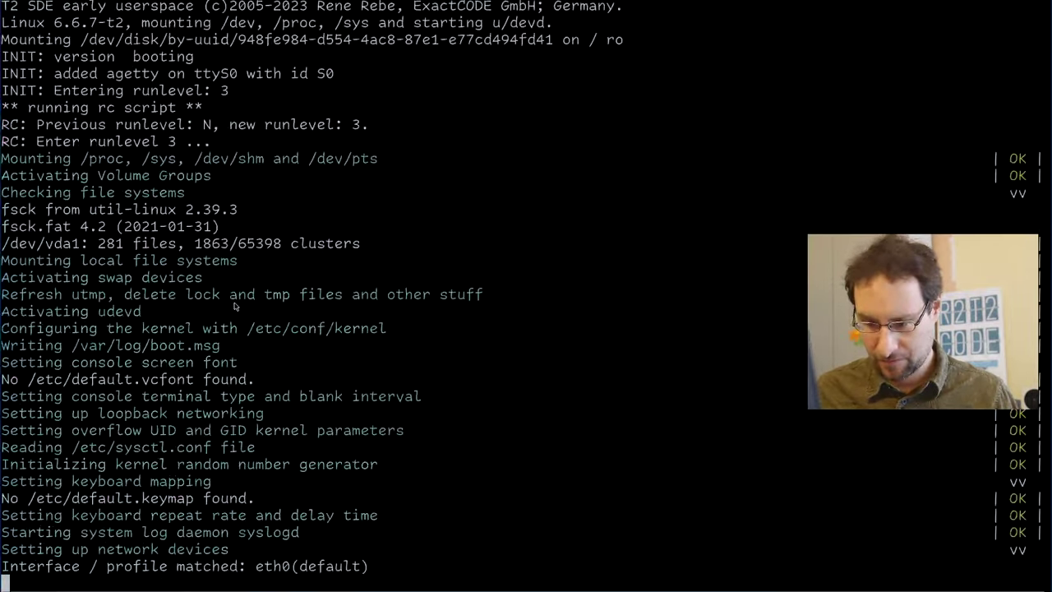
pyautogui.hotkey('ctrl', 'a')
pyautogui.press('x')
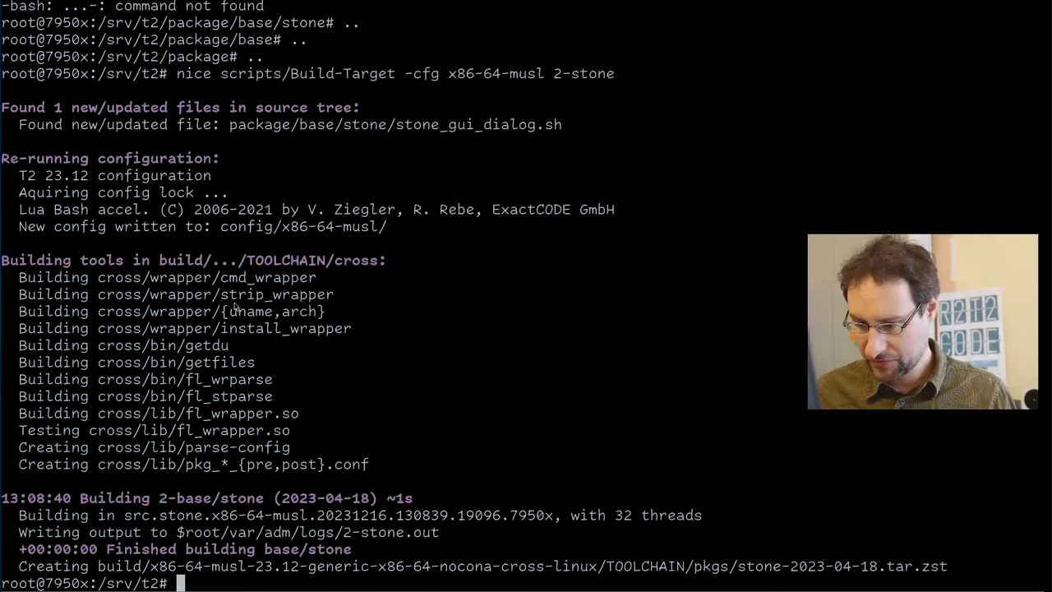
# Run the target build in the host shell with nice scripts/Build-Target -cfg x86-64-musl.
pyautogui.hotkey('ctrl', 'r')
pyautogui.write('rt')
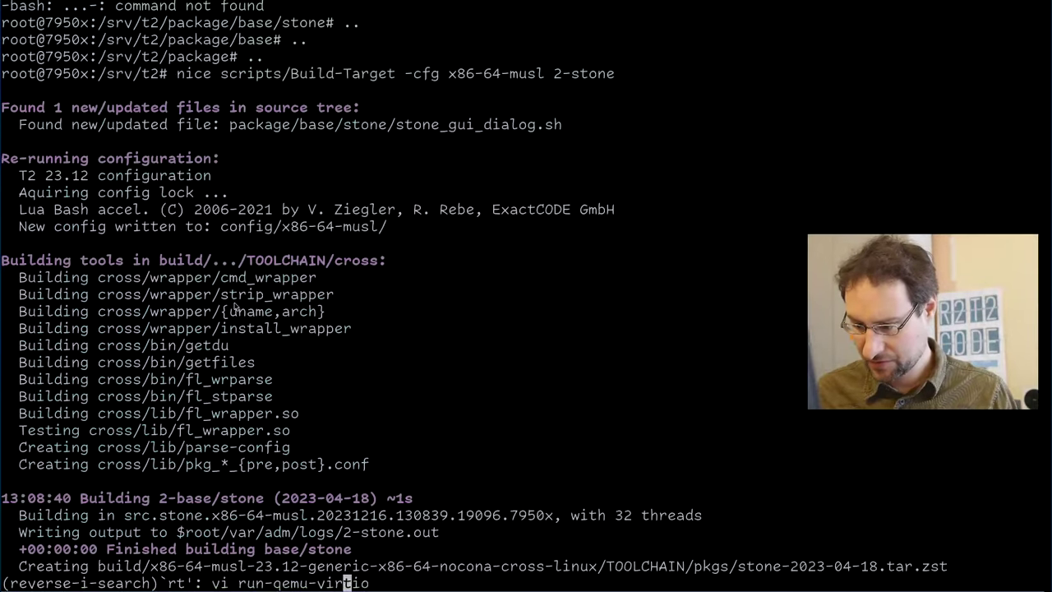
pyautogui.hotkey('ctrl', 'c')
pyautogui.hotkey('ctrl', 'r')
pyautogui.write('T')
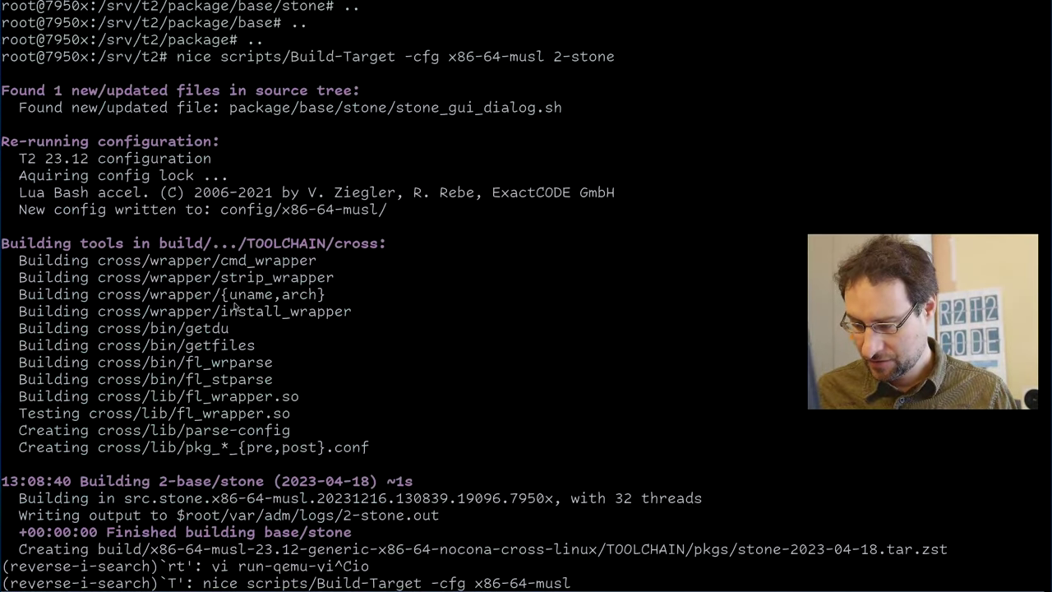
pyautogui.press('Return')
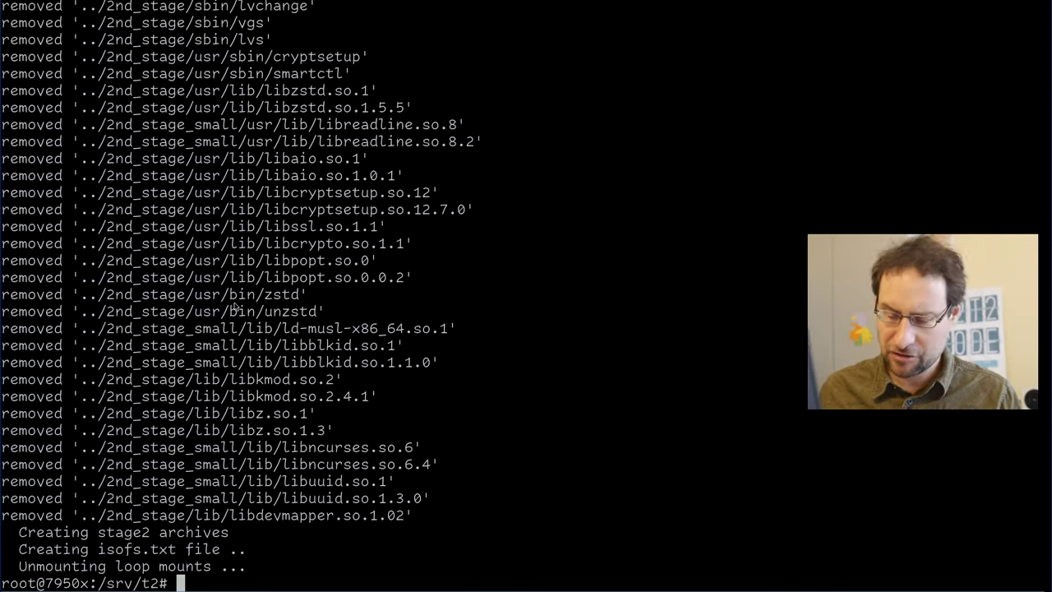
# Create the installation ISO with ./scripts/Create-ISO x86-64-musl{,}.
pyautogui.hotkey('ctrl', 'r')
pyautogui.write('mu')
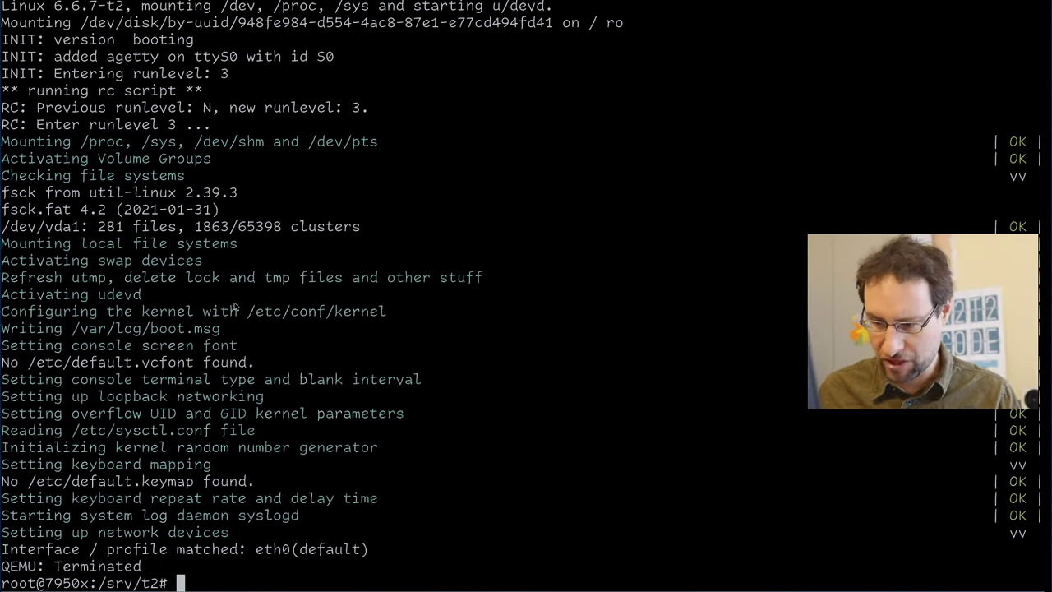
pyautogui.hotkey('ctrl', 'r')
pyautogui.write('mus')
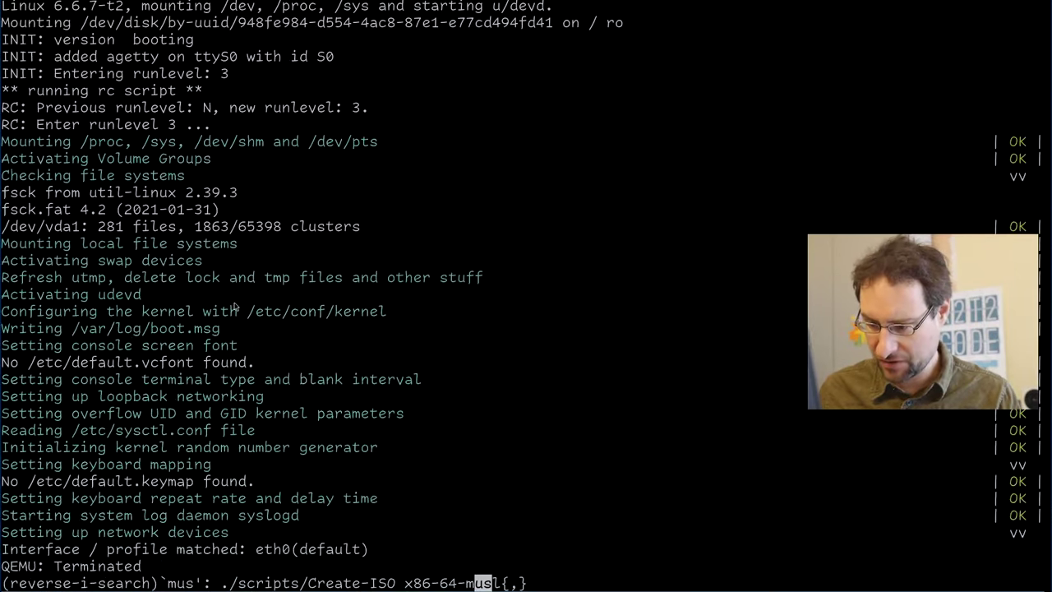
pyautogui.press('Return')
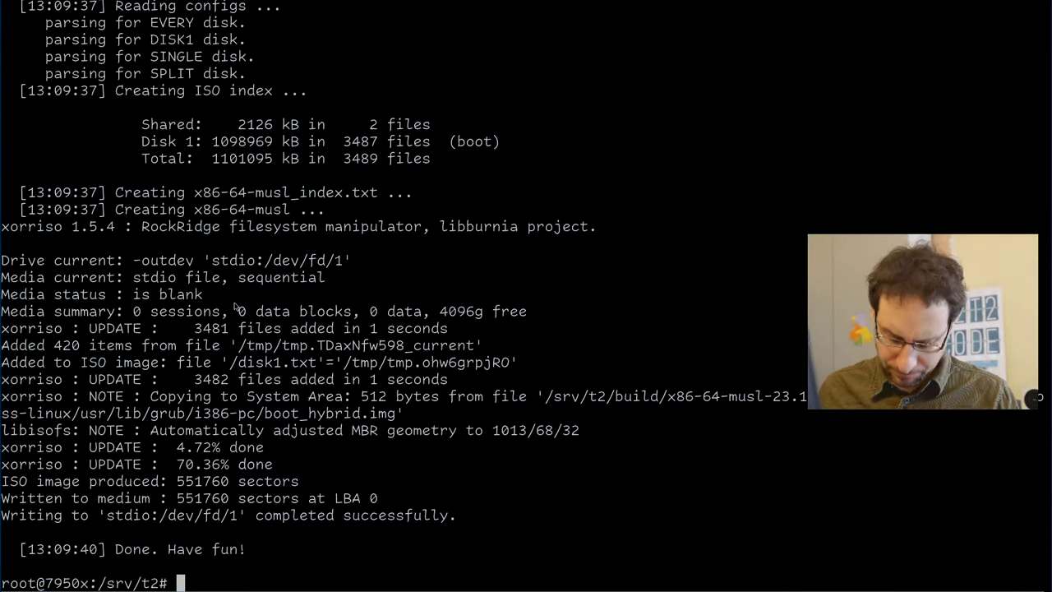
# Start the QEMU virtual machine by rerunning the last qemu command from the shell history.
pyautogui.hotkey('ctrl', 'r')
pyautogui.write('qemu')
pyautogui.press('Return')
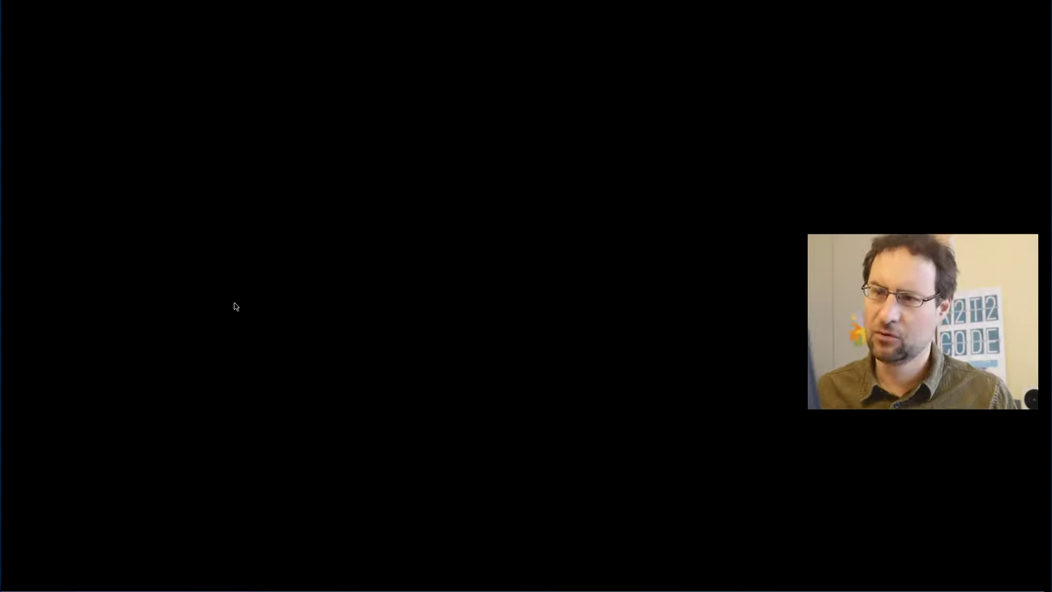
pyautogui.press('e')
pyautogui.press('Down')
pyautogui.press('Down')
pyautogui.press('Up')
pyautogui.press('End')
pyautogui.write('cons')
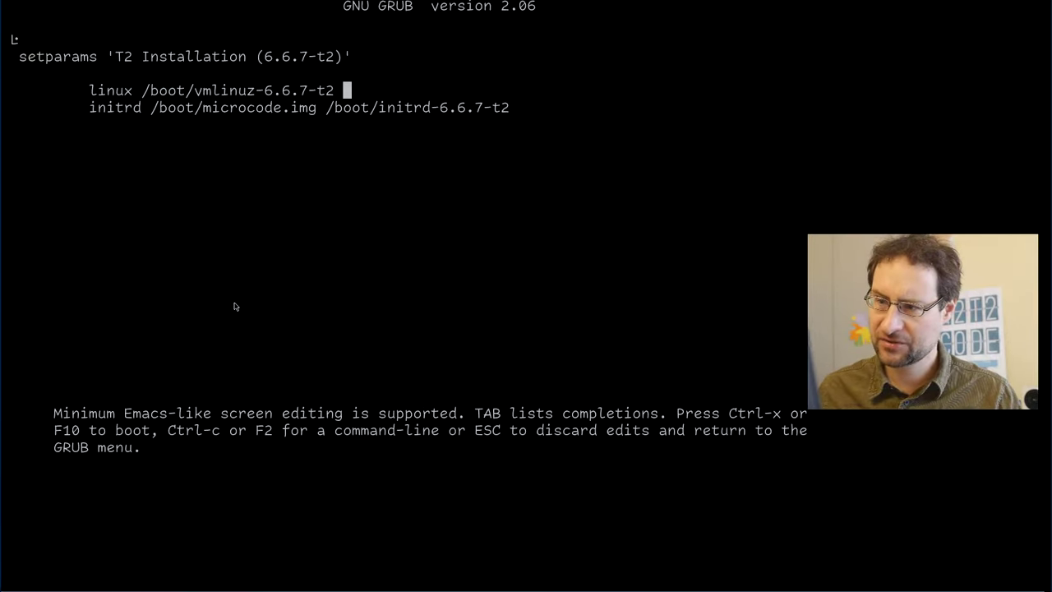
pyautogui.write('l')
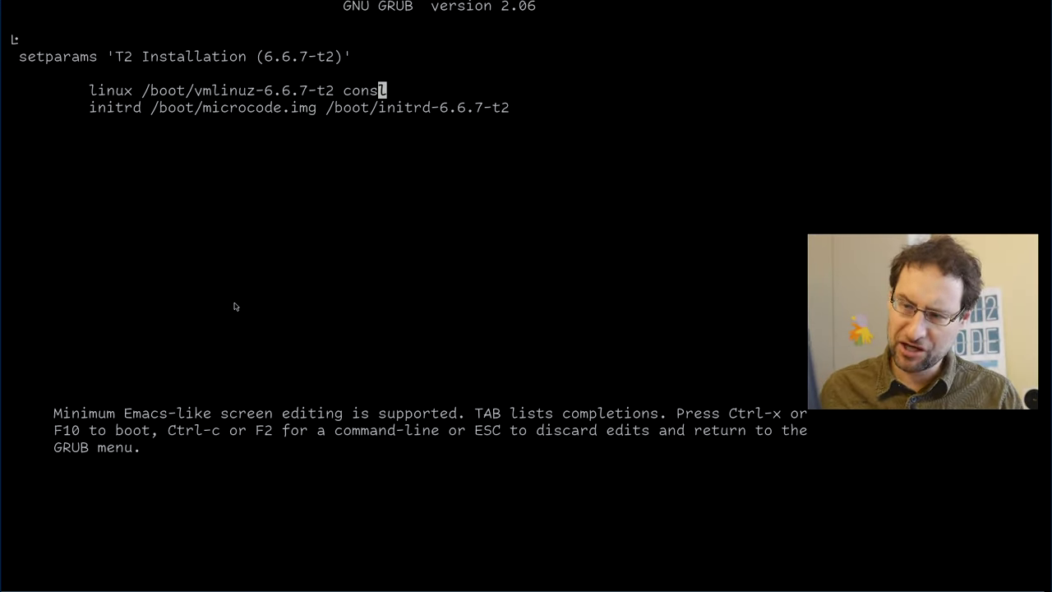
pyautogui.press('Escape')
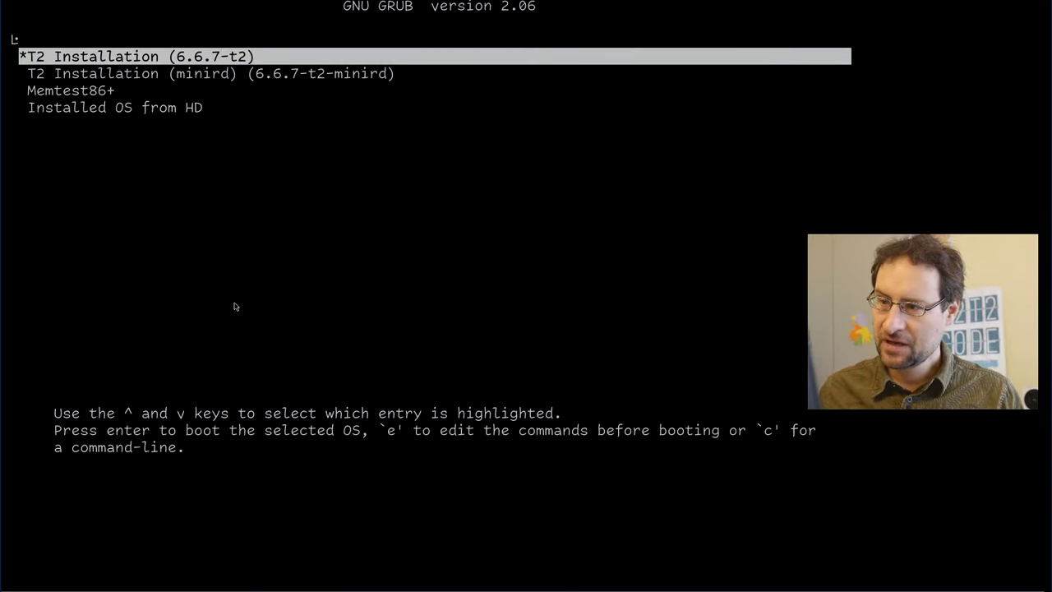
# Append console=ttyS0 to the kernel line of the T2 Installation (6.6.7-t2) boot entry and boot it.
pyautogui.press('e')
pyautogui.press('Down')
pyautogui.press('Down')
pyautogui.press('Up')
pyautogui.press('End')
pyautogui.write('con')
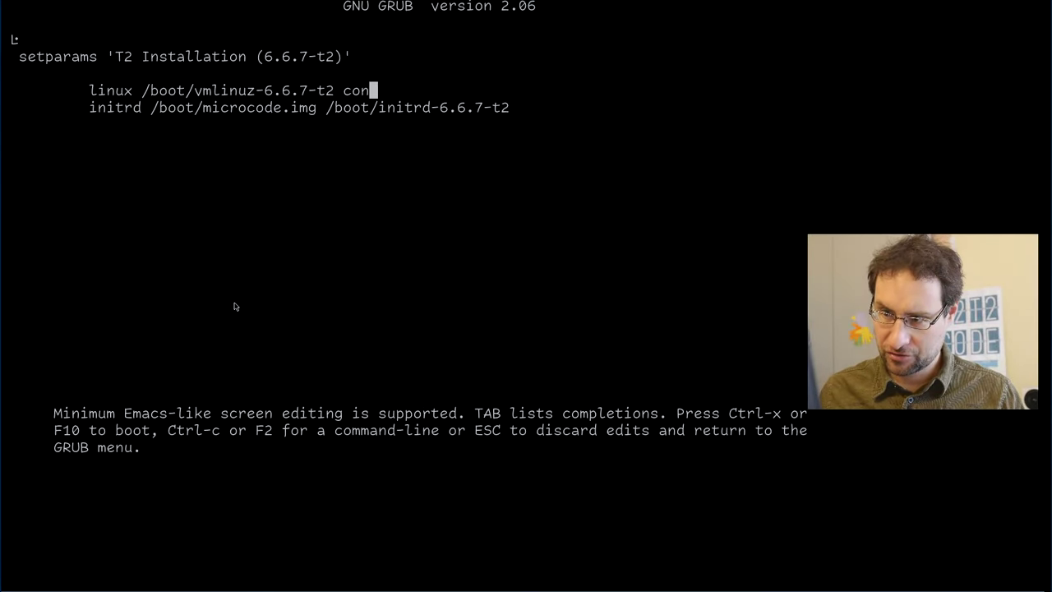
pyautogui.write('sole=ttyS0')
pyautogui.hotkey('ctrl', 'x')
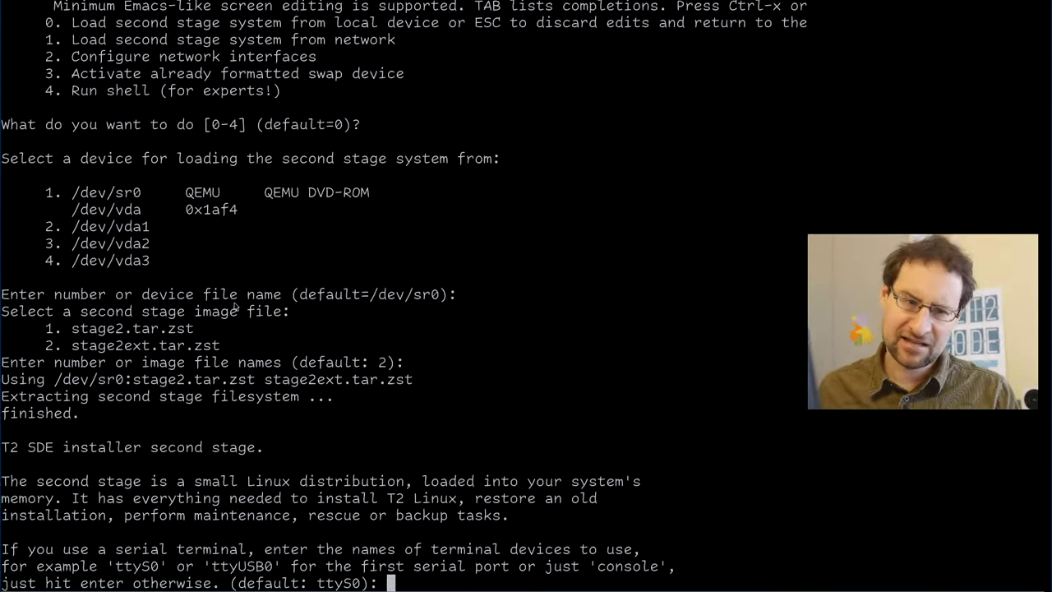
# Accept the default terminal device ttyS0 and start the normal installation with install.
pyautogui.press('Return')
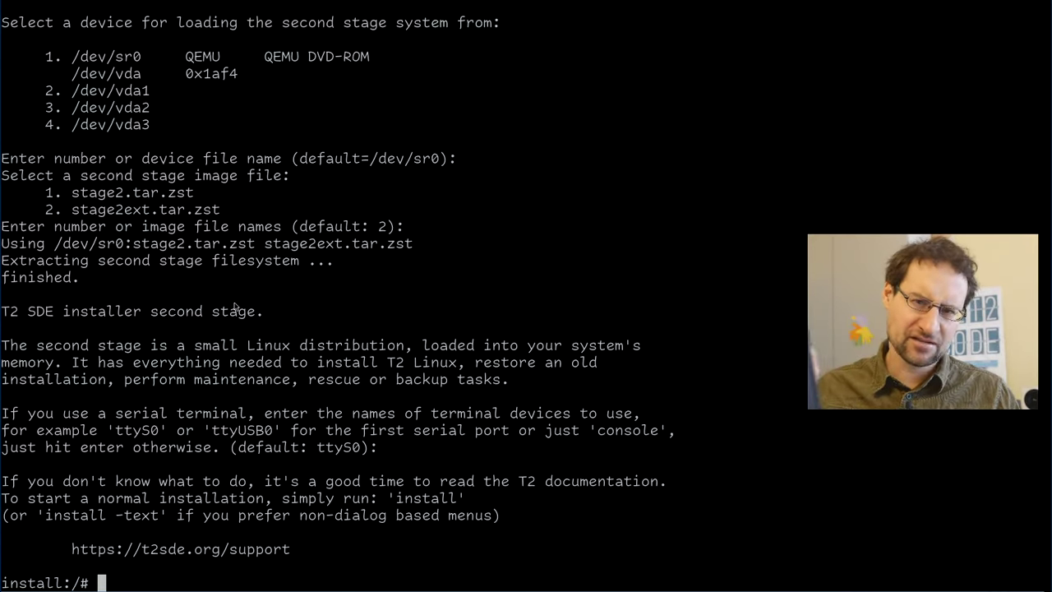
pyautogui.write('inst')
pyautogui.press('Return')
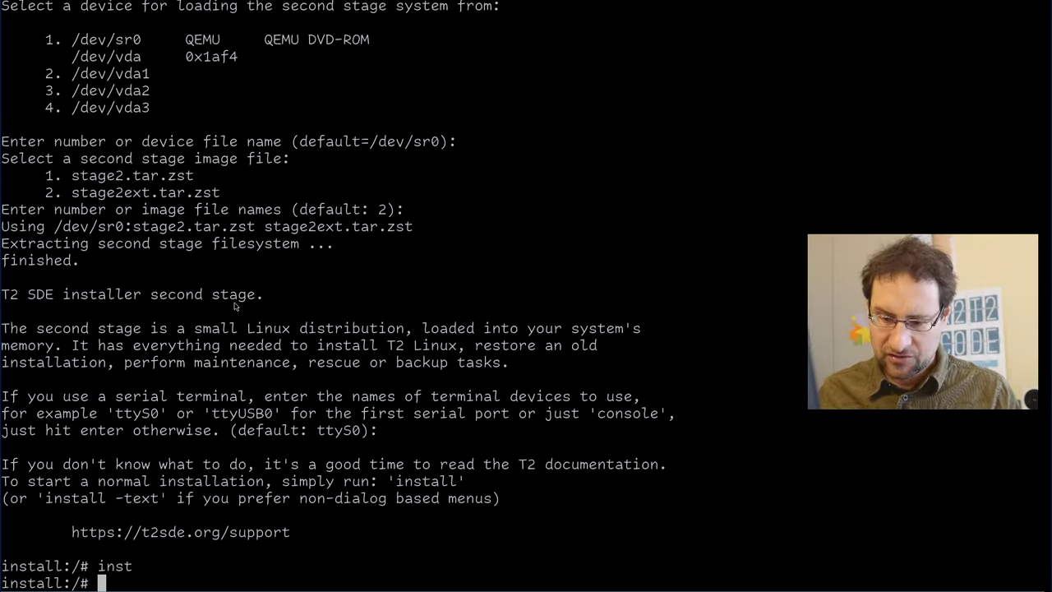
pyautogui.write('s')
pyautogui.press('Return')
pyautogui.write('install')
pyautogui.press('Return')
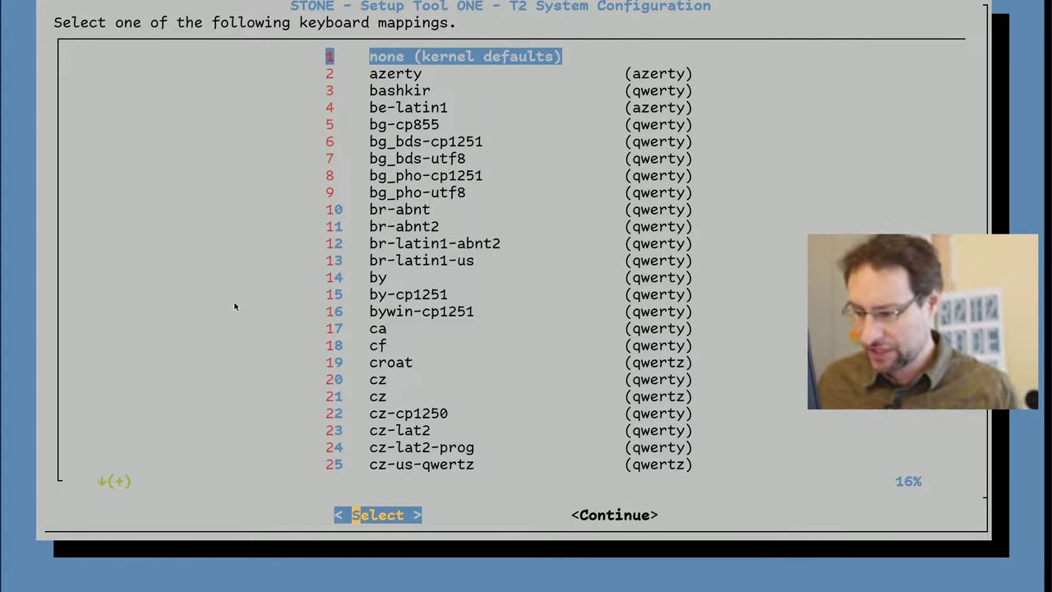
# Keep the kernel default keyboard mapping and open the partition table editing of vda.
pyautogui.press('Return')
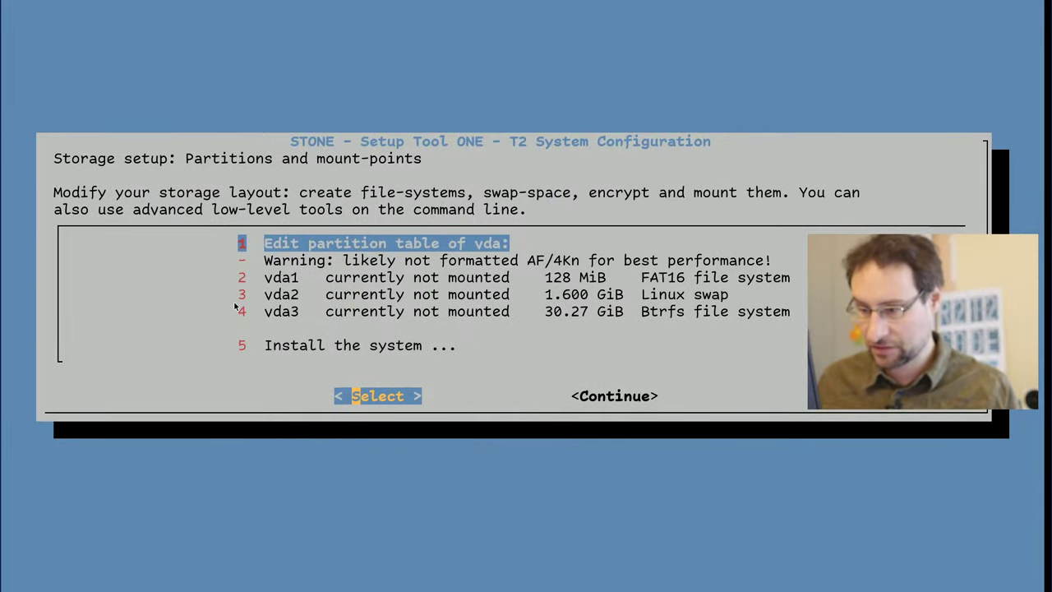
pyautogui.press('Return')
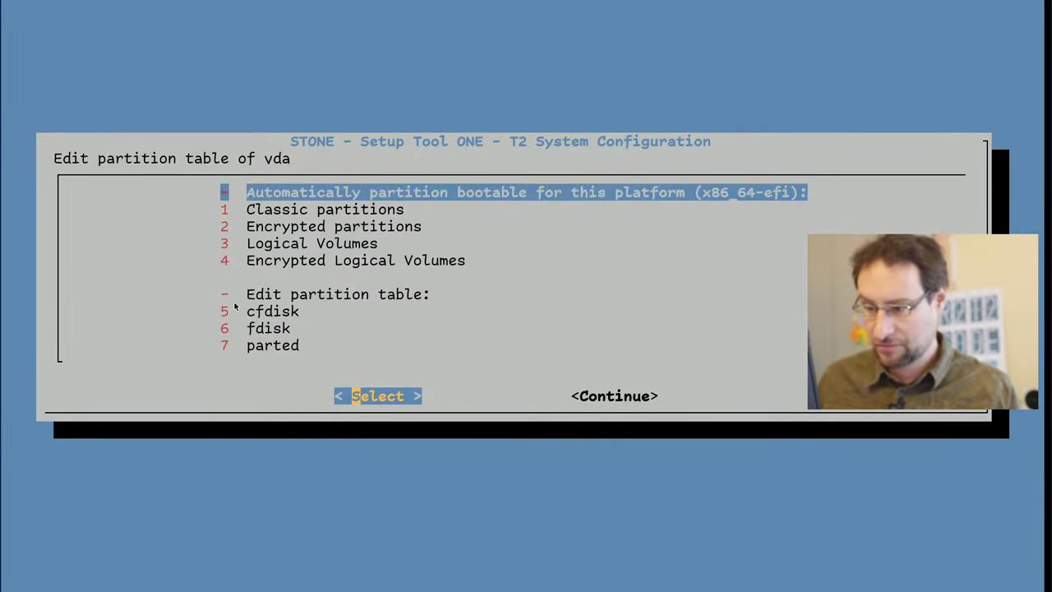
pyautogui.press('Return')
pyautogui.press('Return')
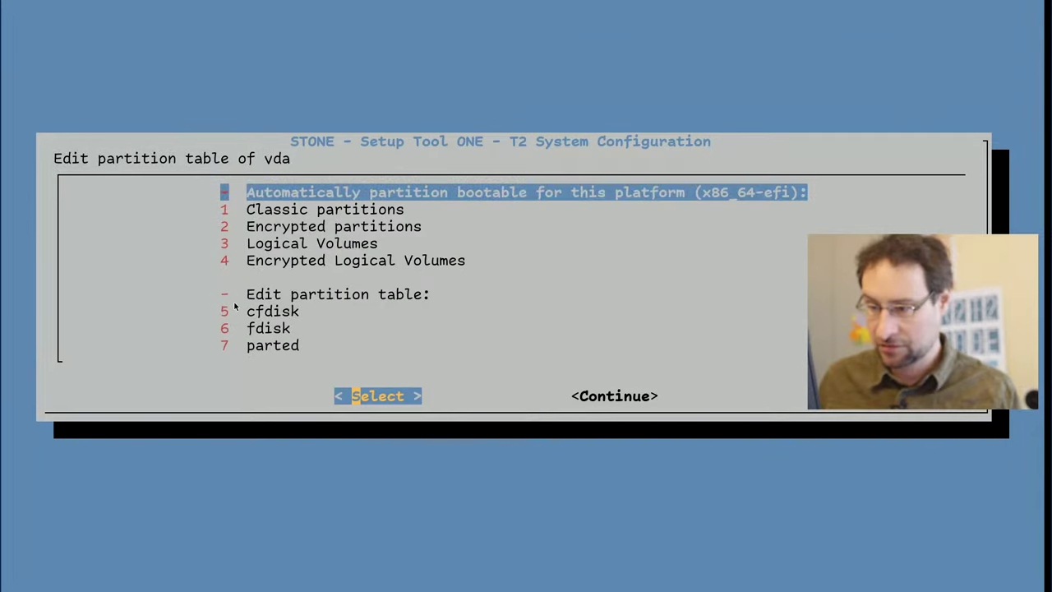
# Automatically partition /dev/vda with classic partitions and confirm erasing all its data.
pyautogui.press('Down')
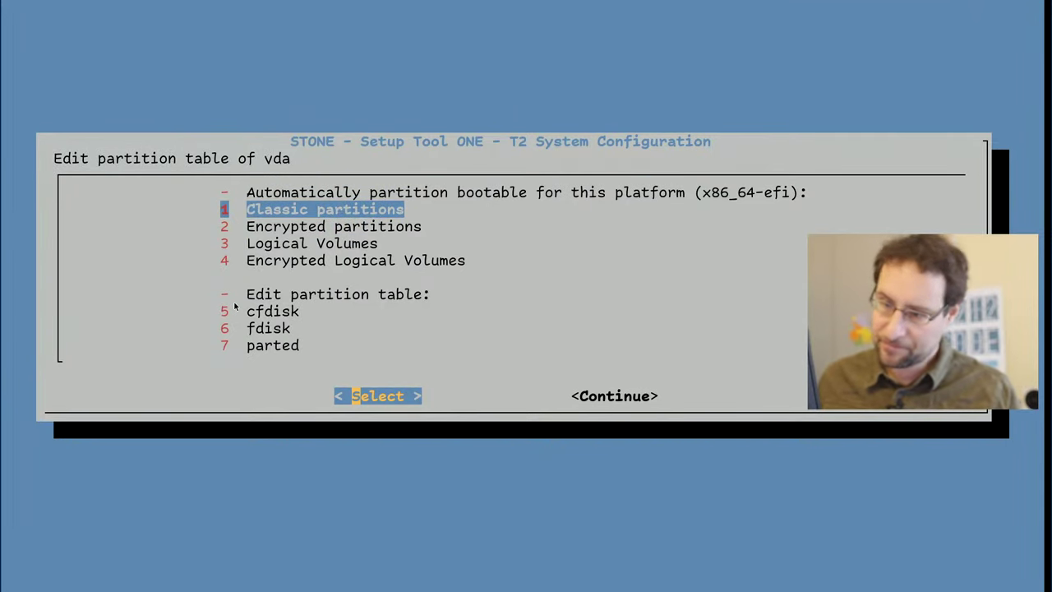
pyautogui.press('Up')
pyautogui.press('Down')
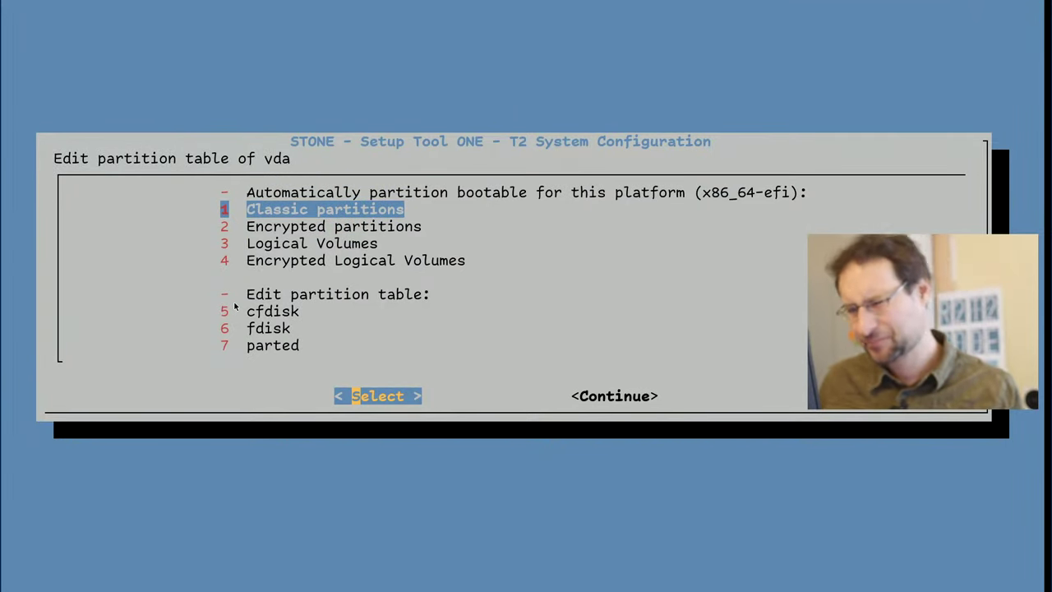
pyautogui.press('Up')
pyautogui.press('Down')
pyautogui.press('Up')
pyautogui.press('Down')
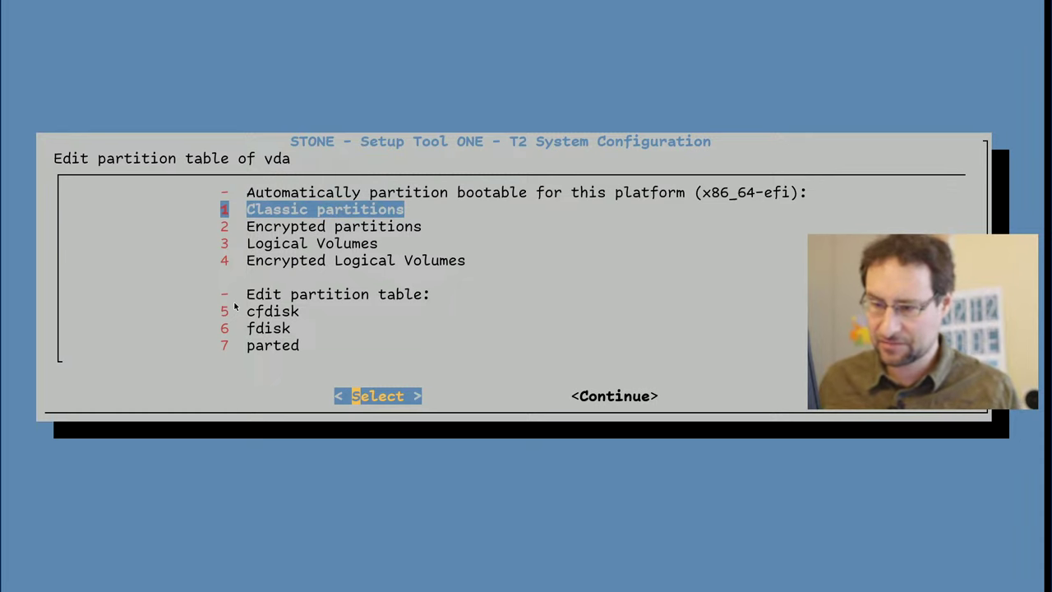
pyautogui.press('Down')
pyautogui.press('Down')
pyautogui.press('Down')
pyautogui.press('Up')
pyautogui.press('Up')
pyautogui.press('Up')
pyautogui.press('Return')
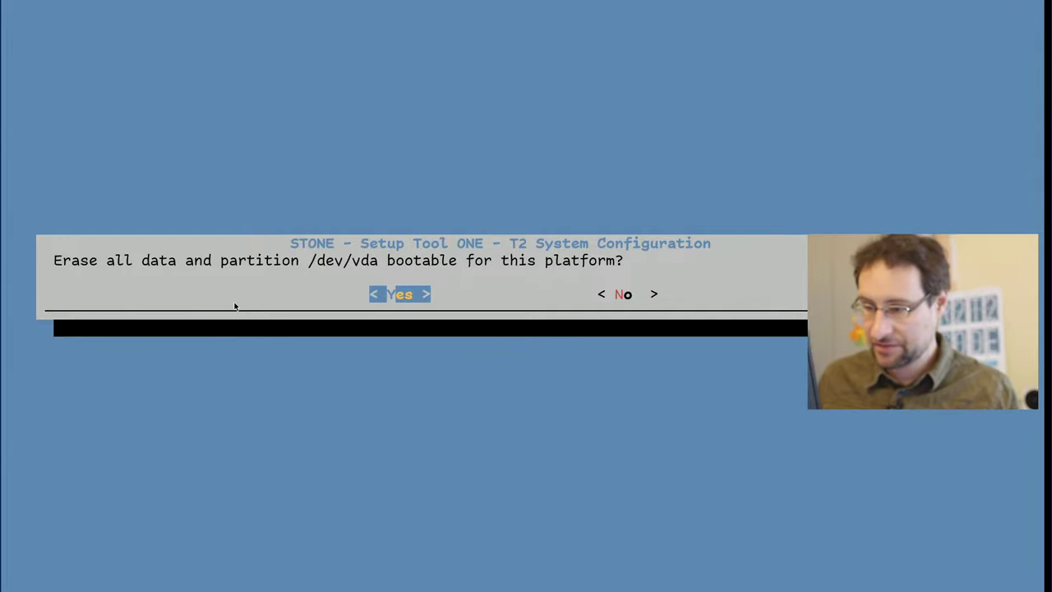
pyautogui.press('Return')
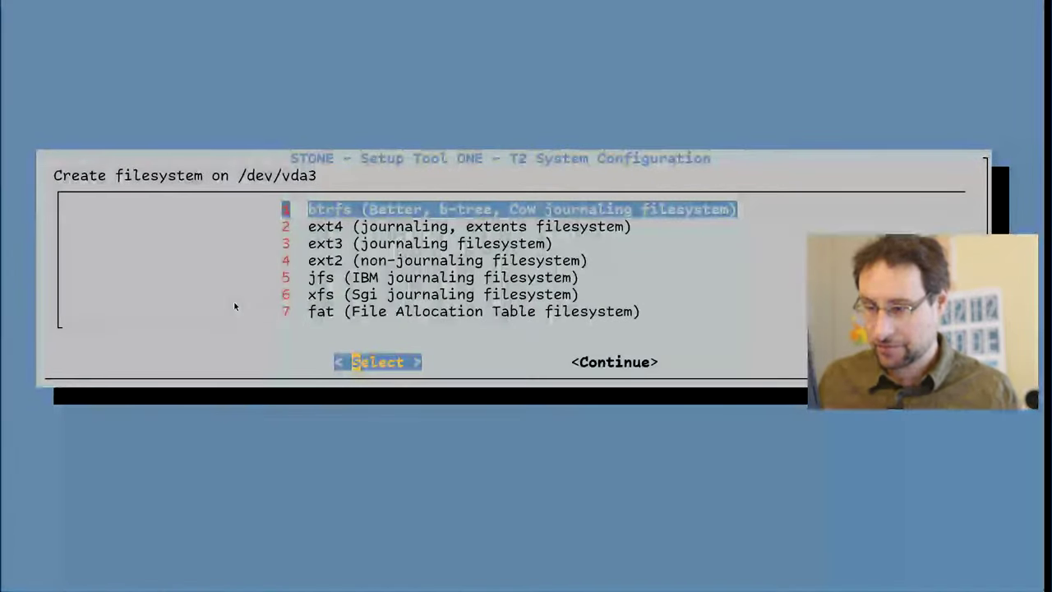
# Create a btrfs filesystem on /dev/vda3 and proceed to installing the system.
pyautogui.press('Return')
pyautogui.press('End')
pyautogui.press('Return')
# Start the gasgui package manager and run a full install of the selected packages.
pyautogui.press('End')
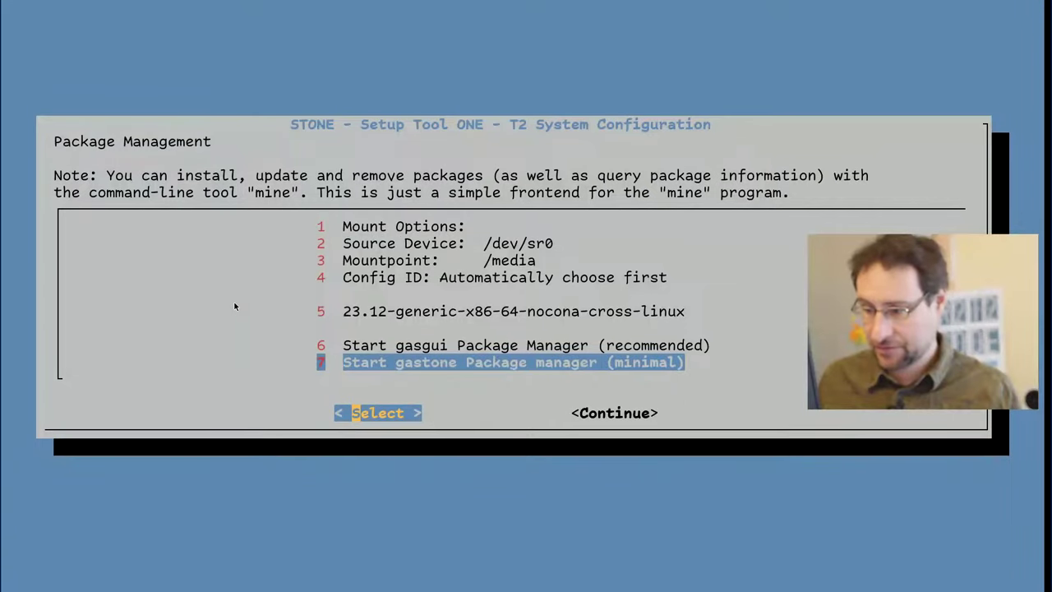
pyautogui.press('Up')
pyautogui.press('Return')
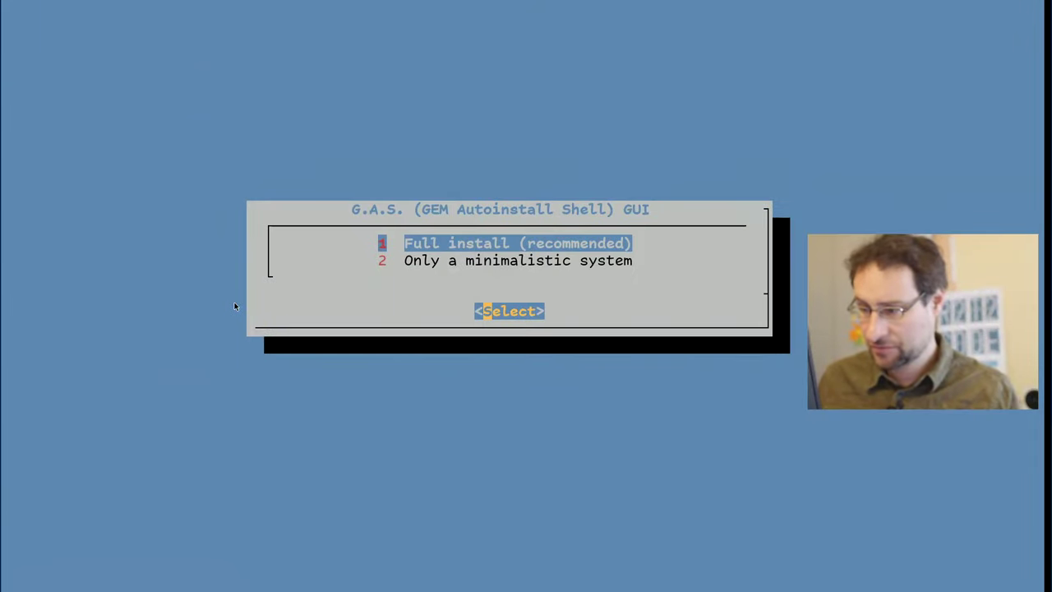
pyautogui.press('Return')
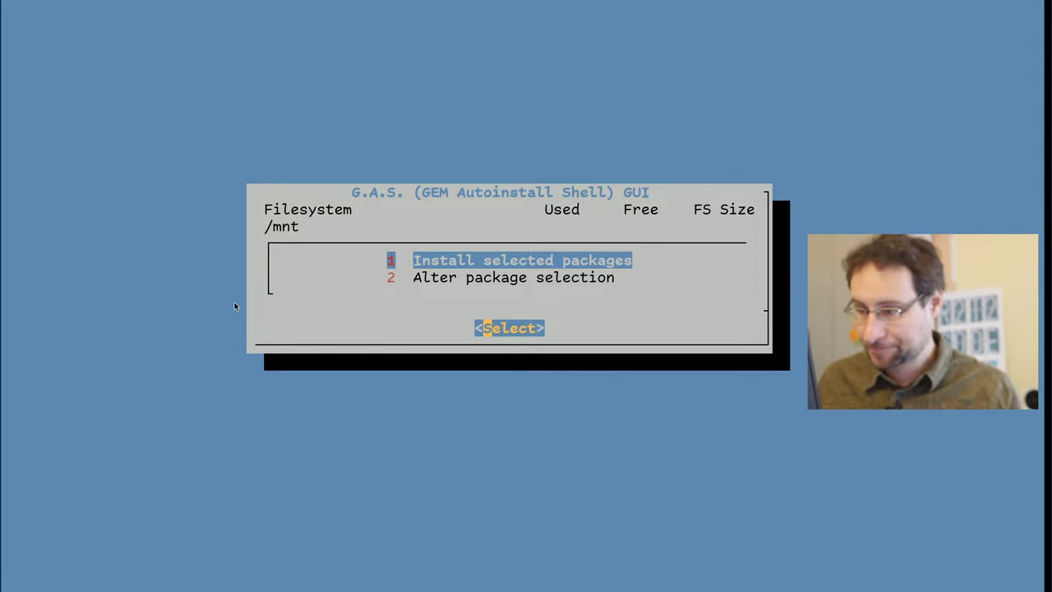
pyautogui.press('Return')
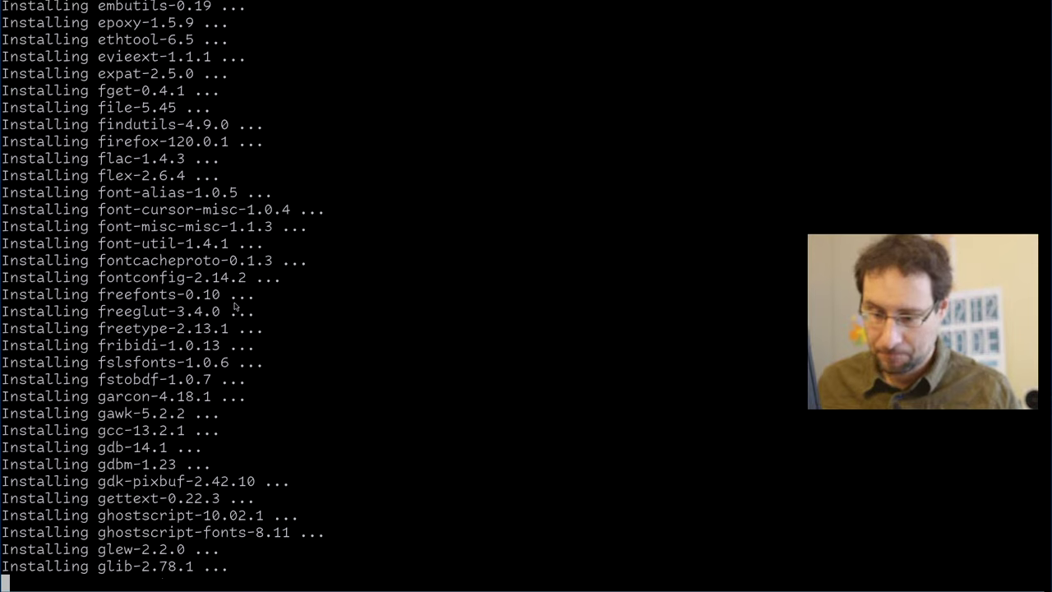
# Switch to the T2 source terminal, change to /srv/t2-cleaner and update the working copy with svn up.
pyautogui.hotkey('alt', 'Tab')
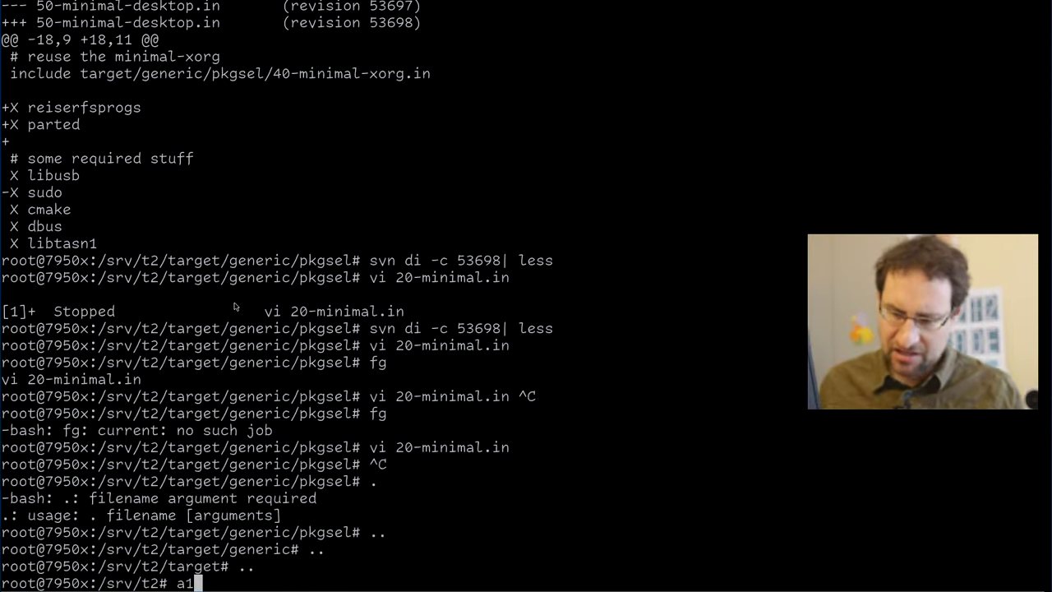
pyautogui.hotkey('ctrl', 'c')
pyautogui.write('.')
pyautogui.hotkey('ctrl', 'c')
pyautogui.write('..')
pyautogui.press('Return')
pyautogui.write('cd t2')
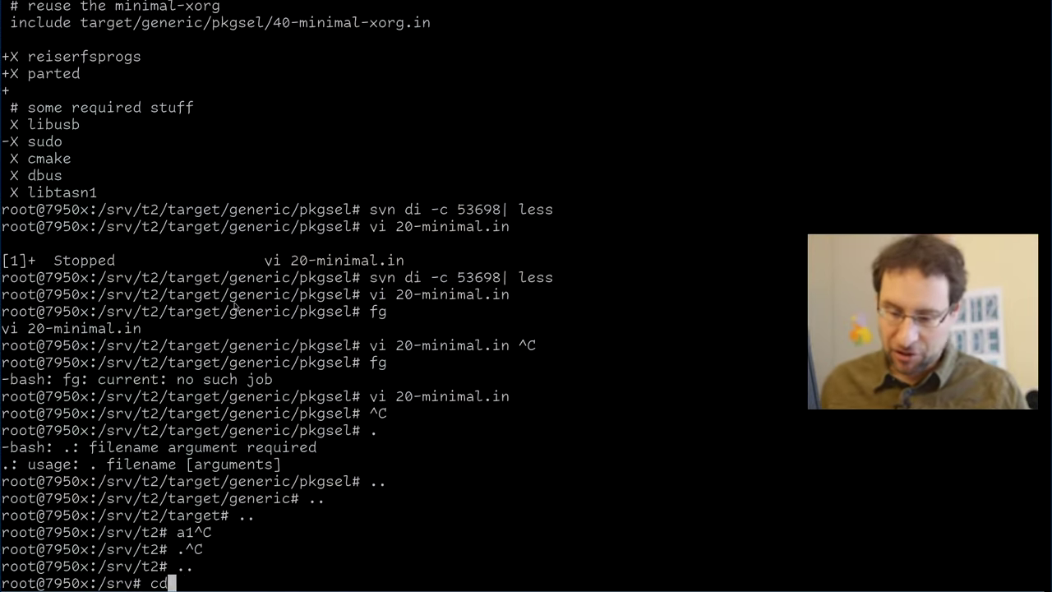
pyautogui.write('-')
pyautogui.press('Tab')
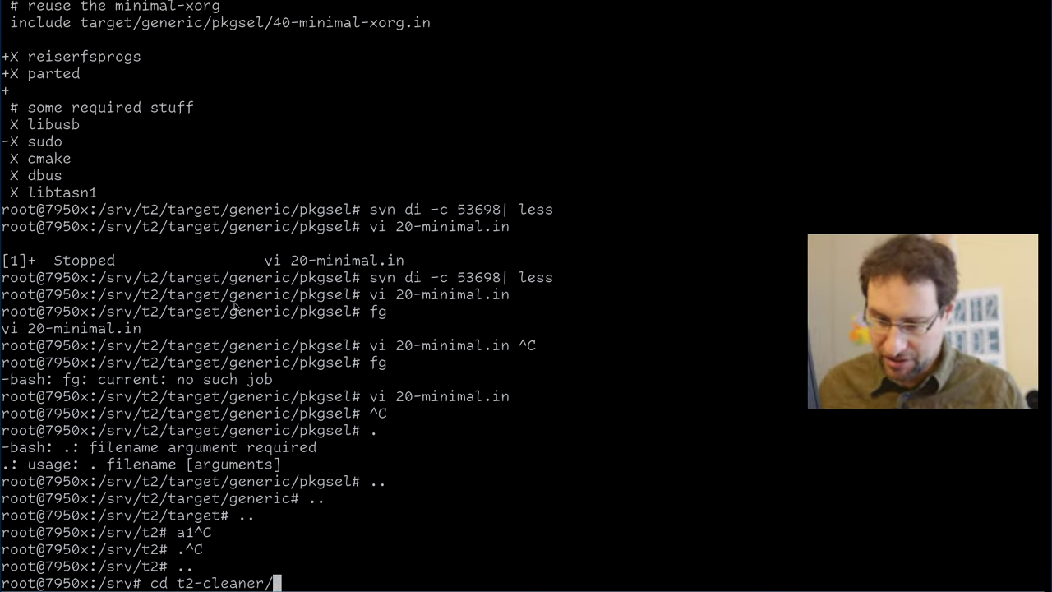
pyautogui.press('Return')
pyautogui.write('svn up')
pyautogui.press('Return')
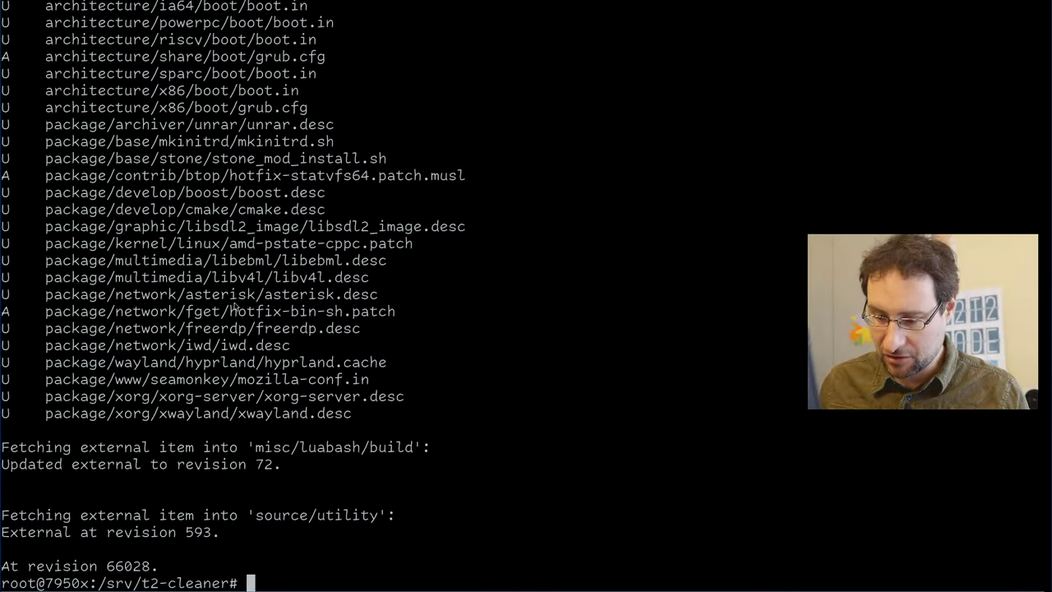
# Check the t2-cleaner working copy for local changes with svn st.
pyautogui.write('cd pac')
pyautogui.hotkey('ctrl', 'c')
pyautogui.write('svn st')
pyautogui.press('Return')
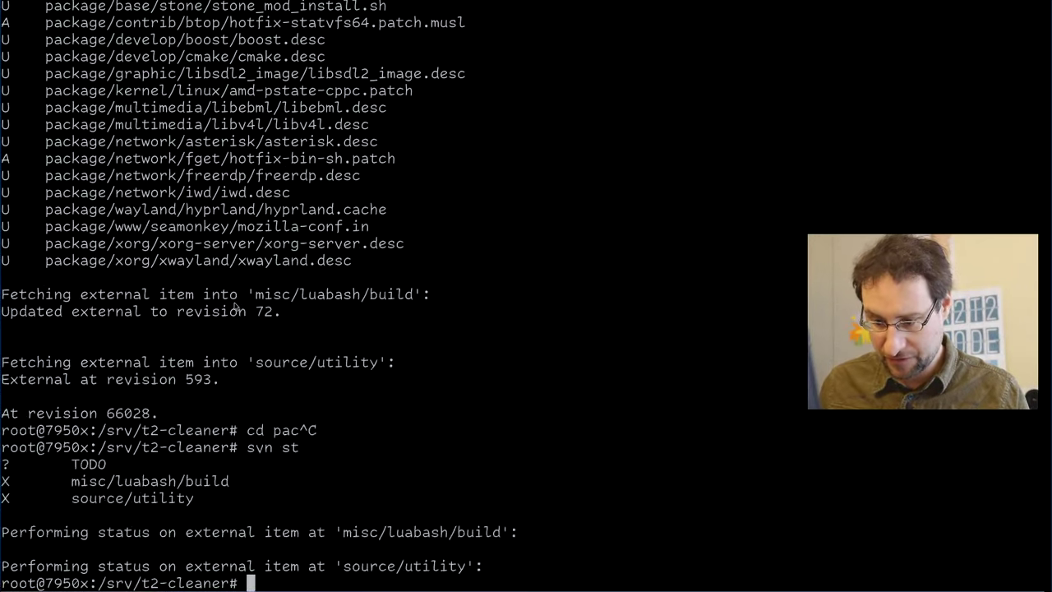
# Change to the package/base/musl directory of the t2-cleaner tree.
pyautogui.hotkey('ctrl', 'c')
pyautogui.write('cd pac')
pyautogui.press('Tab')
pyautogui.press('Return')
pyautogui.write('gre')
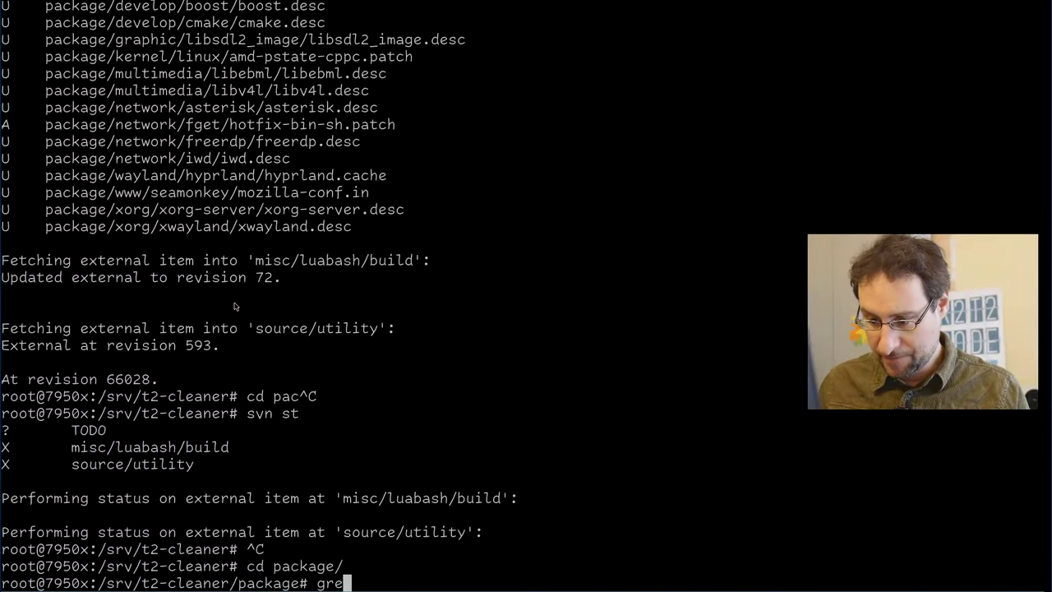
pyautogui.hotkey('ctrl', 'c')
pyautogui.write('vi pac*/')
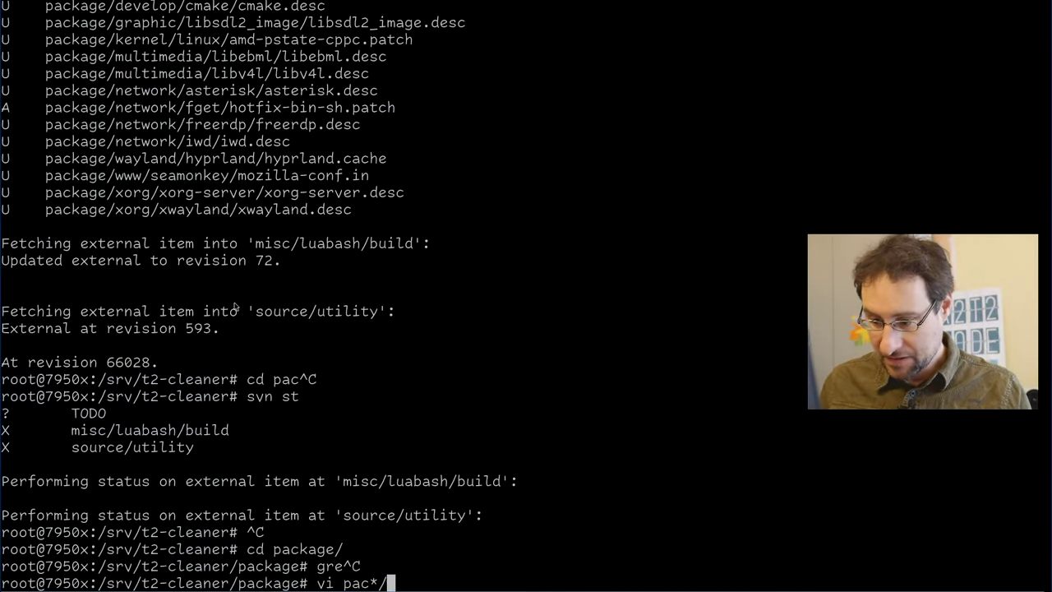
pyautogui.hotkey('ctrl', 'c')
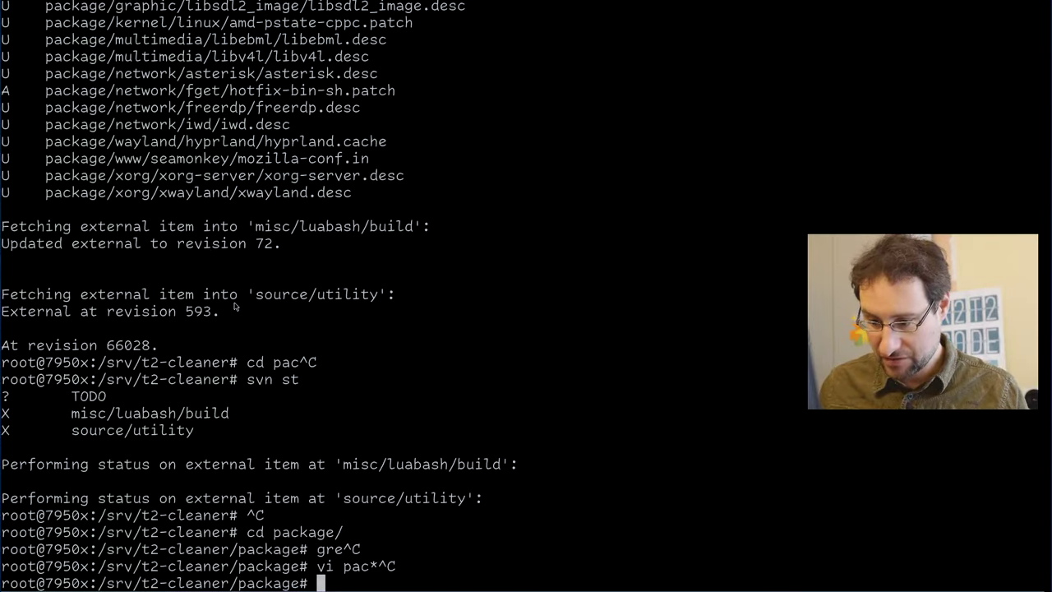
pyautogui.write('cd base/musl/')
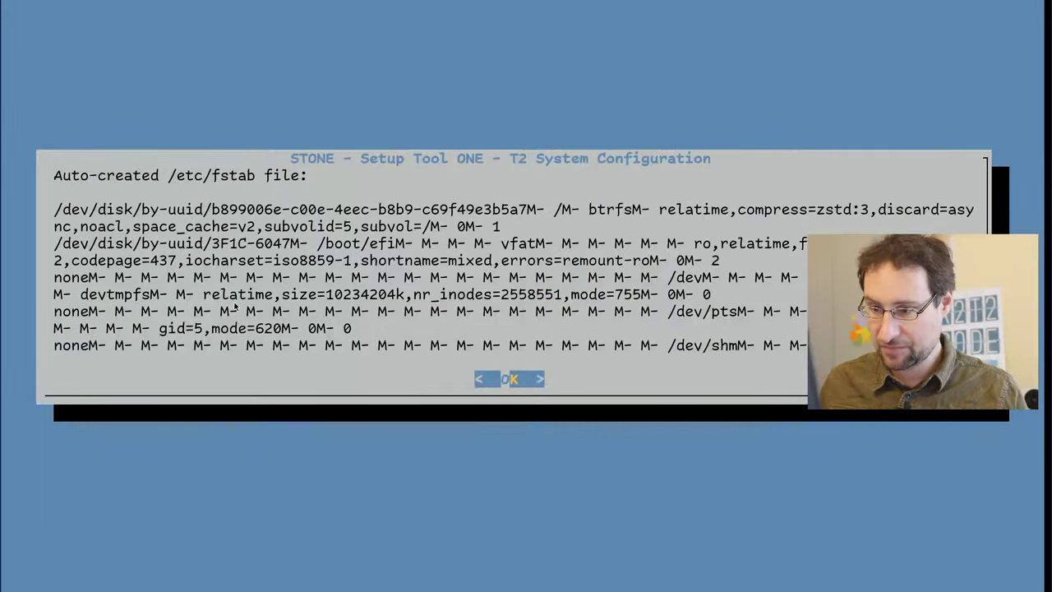
# In the installer, accept the auto-created /etc/fstab and default keyboard mapping, and submit the root password field.
pyautogui.press('Return')
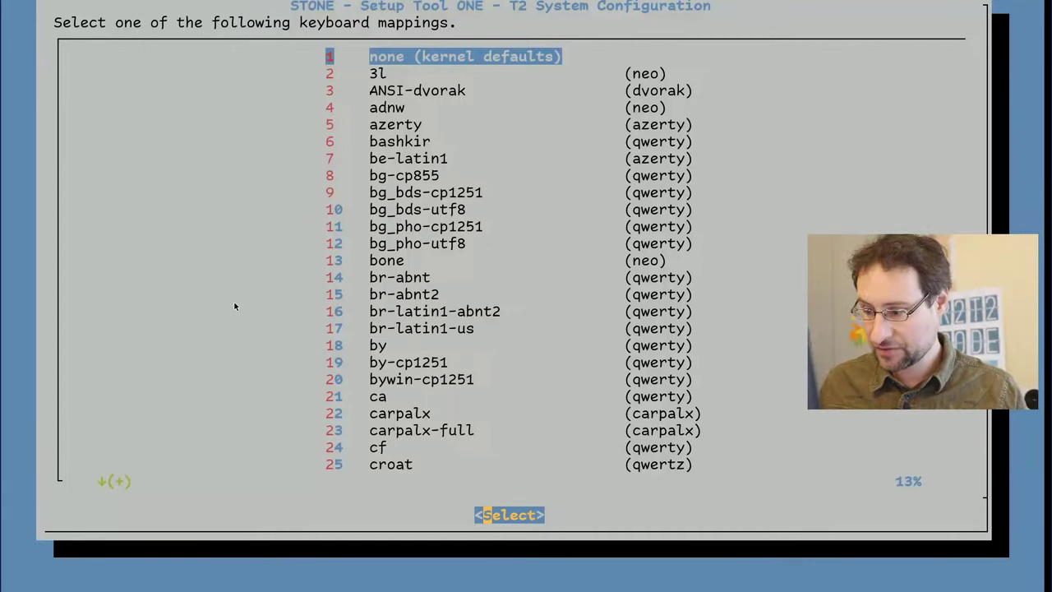
pyautogui.press('Return')
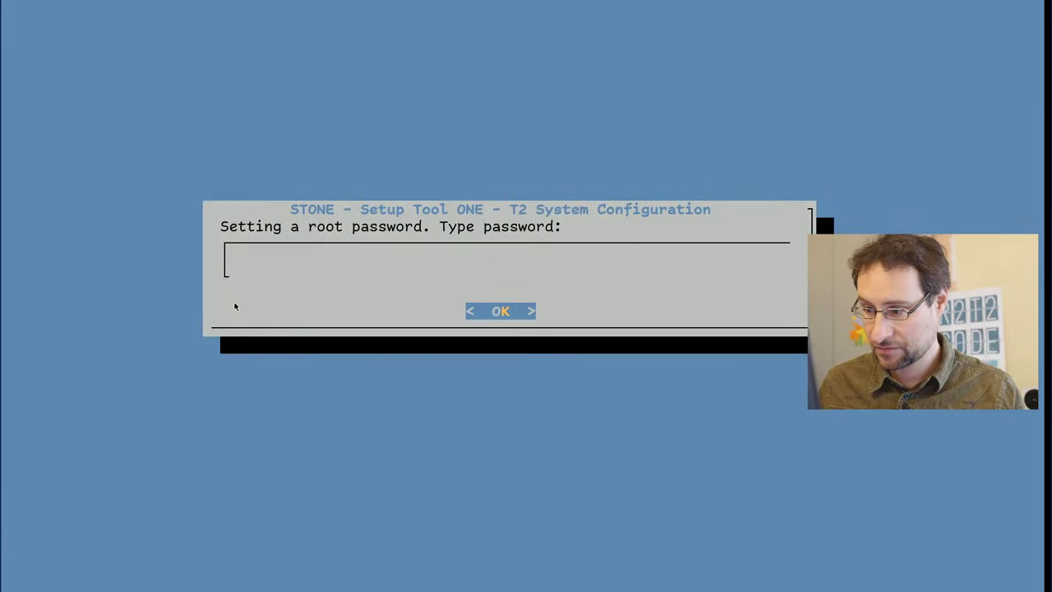
pyautogui.press('Return')
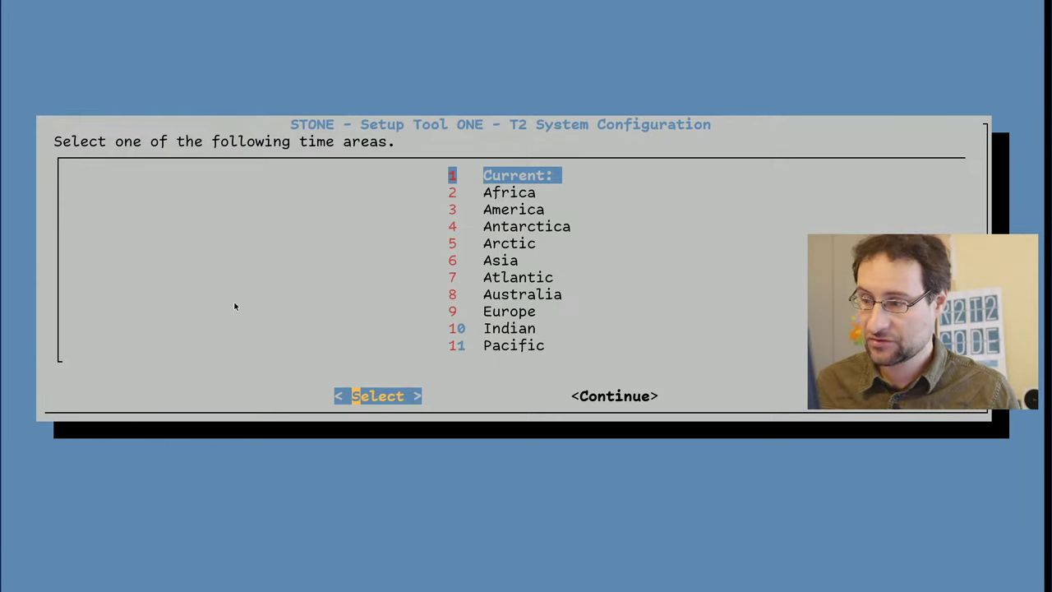
# Choose Europe as the system's time area.
pyautogui.press('Down')
pyautogui.press('Down')
pyautogui.press('Down')
pyautogui.press('Down')
pyautogui.press('Down')
pyautogui.press('Down')
pyautogui.press('Down')
pyautogui.press('Down')
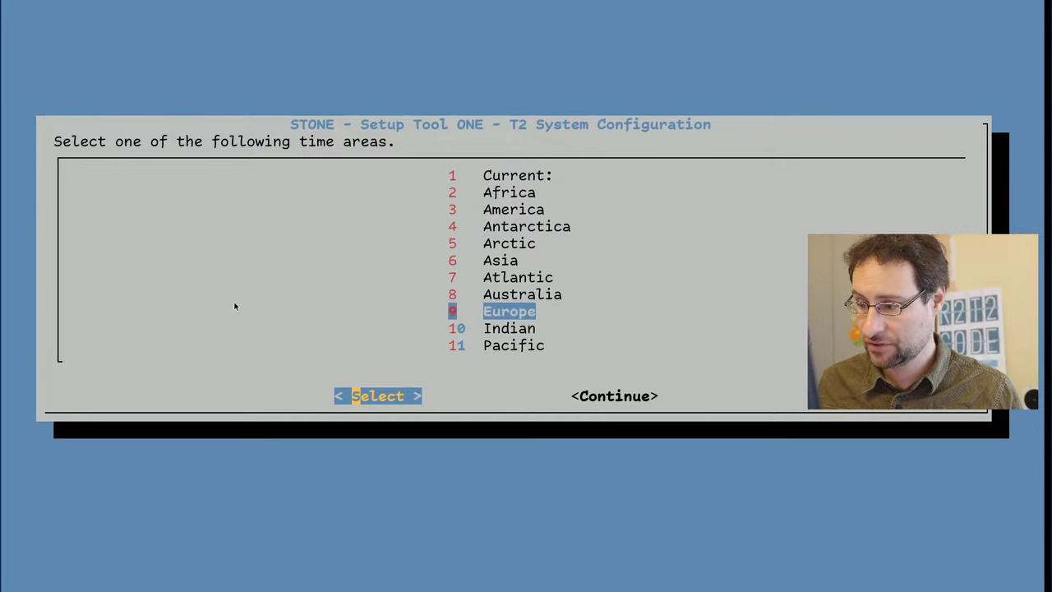
pyautogui.press('Return')
# Set the time zone to Helsinki and proceed to the locale selection.
pyautogui.press('Down')
pyautogui.press('Down')
pyautogui.press('Down')
pyautogui.press('Down')
pyautogui.press('Down')
pyautogui.press('Down')
pyautogui.press('Down')
pyautogui.press('Down')
pyautogui.press('Down')
pyautogui.press('Down')
pyautogui.press('Down')
pyautogui.press('Down')
pyautogui.press('Down')
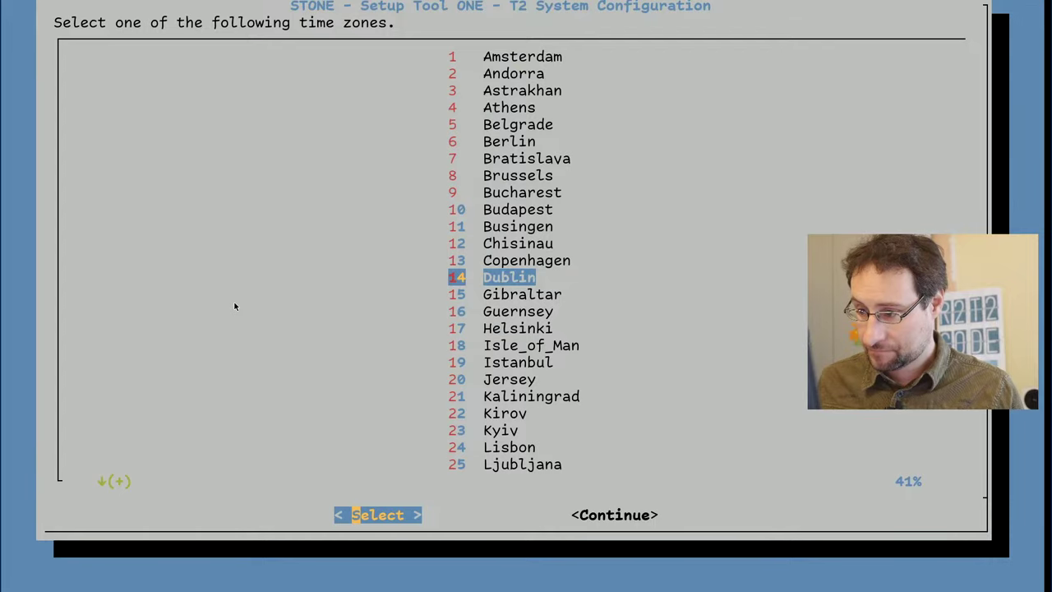
pyautogui.press('Down')
pyautogui.press('Down')
pyautogui.press('Down')
pyautogui.press('Return')
pyautogui.press('Return')
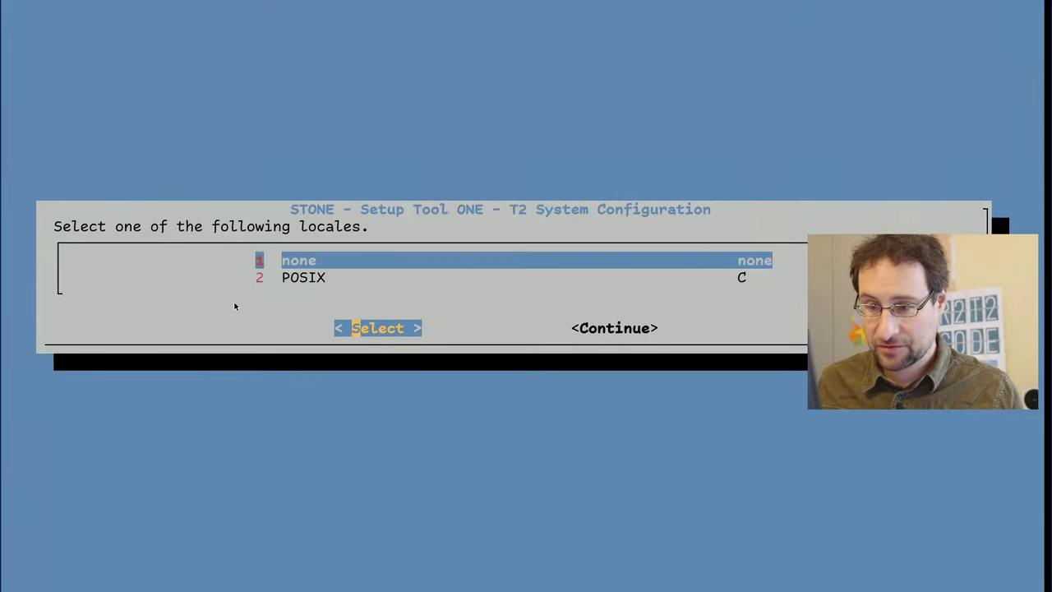
# Keep the locale at none and let the installer automatically install GRUB2.
pyautogui.press('Return')
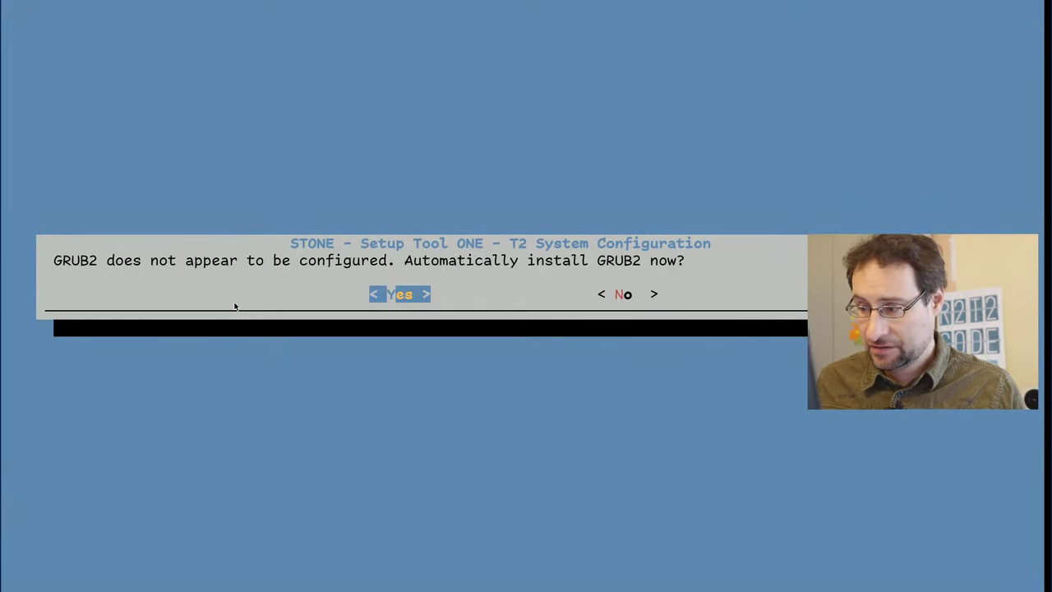
pyautogui.press('Return')
pyautogui.press('Return')
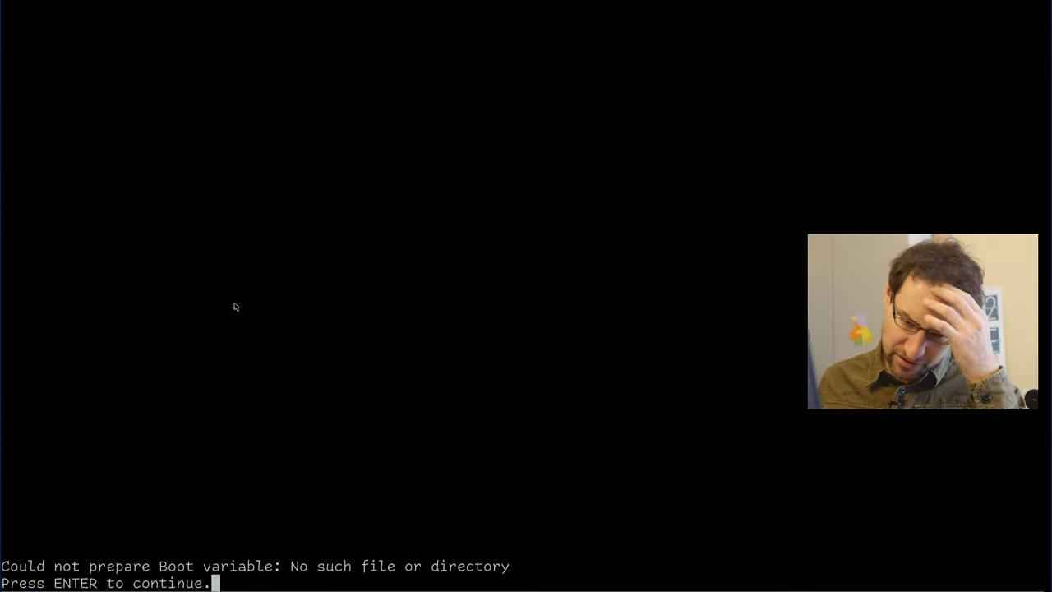
pyautogui.press('Return')
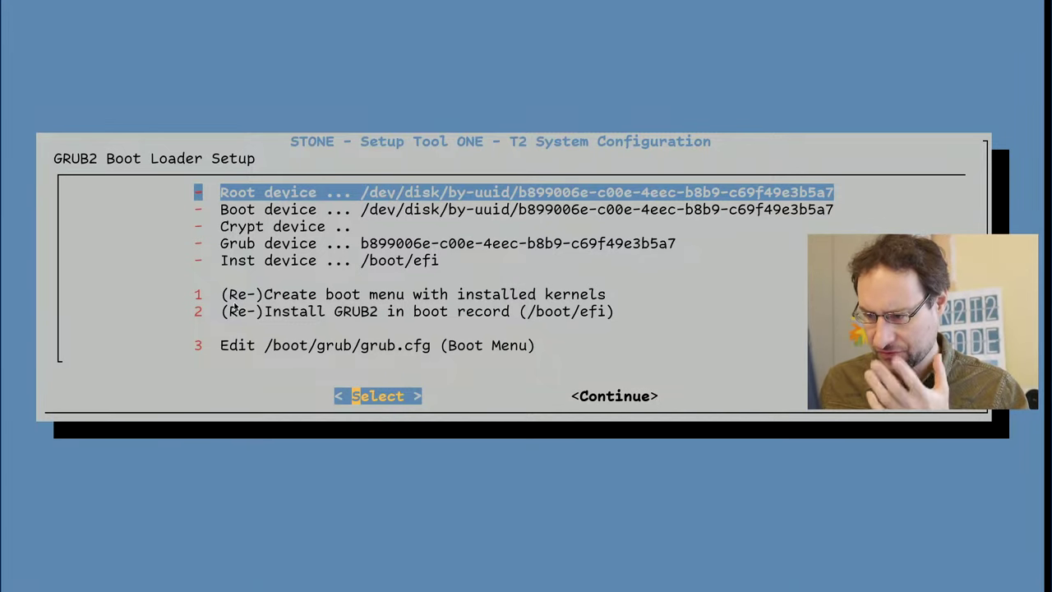
# Leave the GRUB2 boot loader setup, create an interface section for eth0 and close the network configuration.
pyautogui.press('Down')
pyautogui.press('Down')
pyautogui.press('Down')
pyautogui.press('Return')
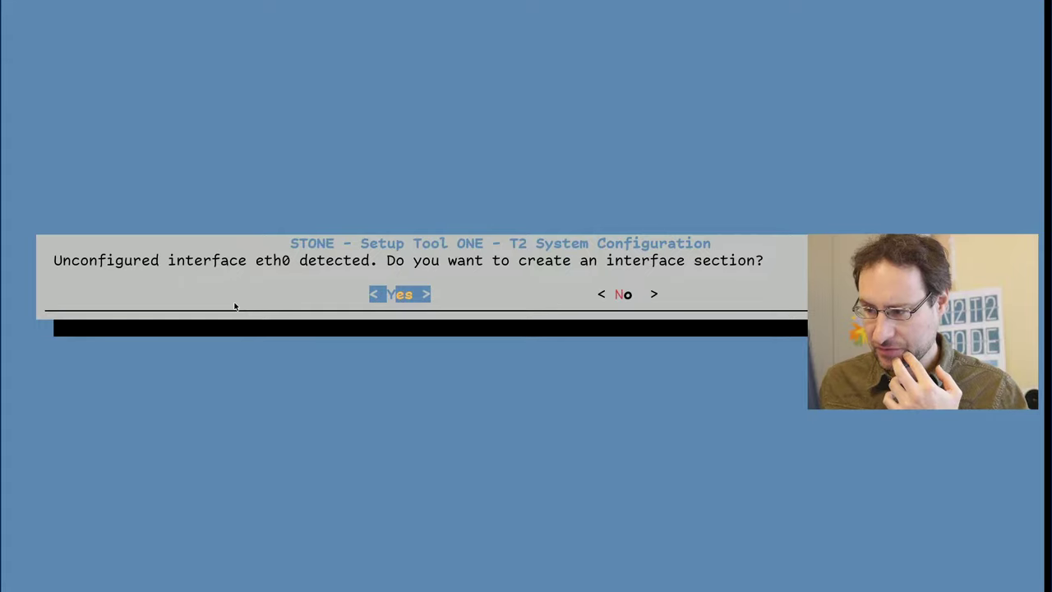
pyautogui.press('Return')
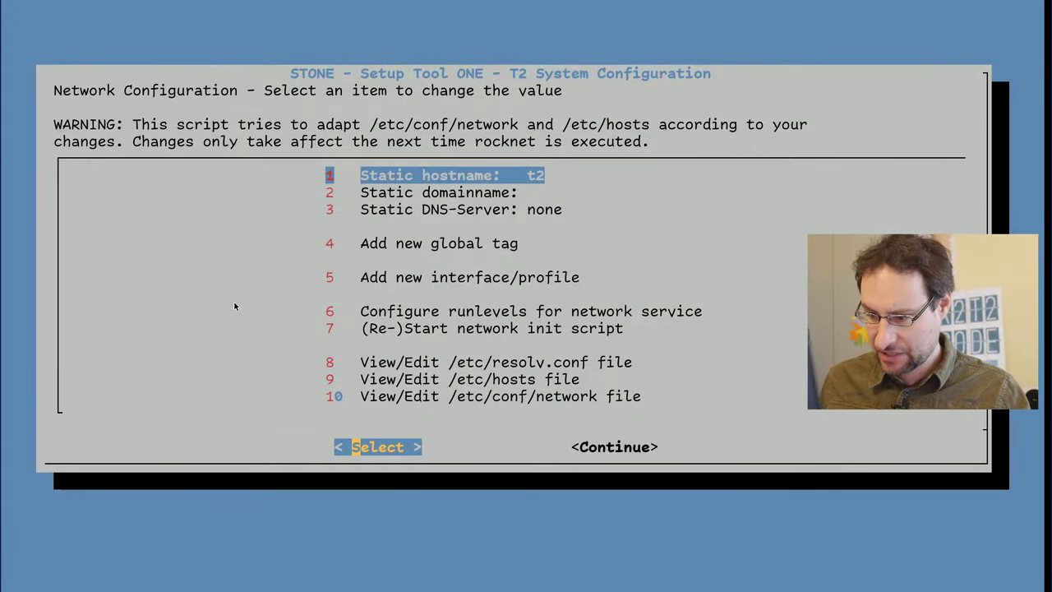
pyautogui.press('Escape')
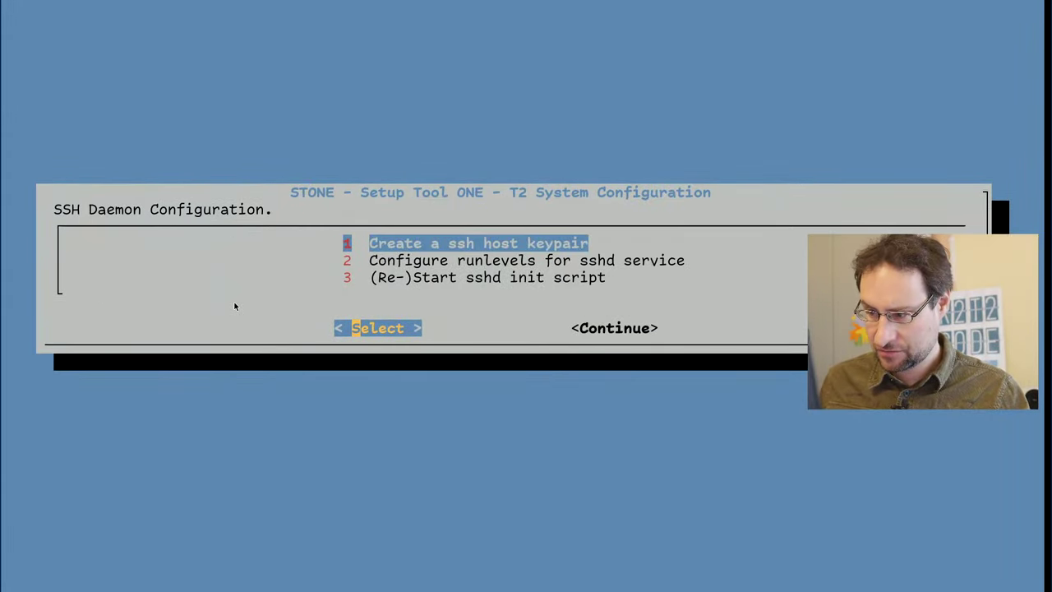
# Skip the SSH daemon configuration and open the various general system configurations.
pyautogui.press('Tab')
pyautogui.press('Return')
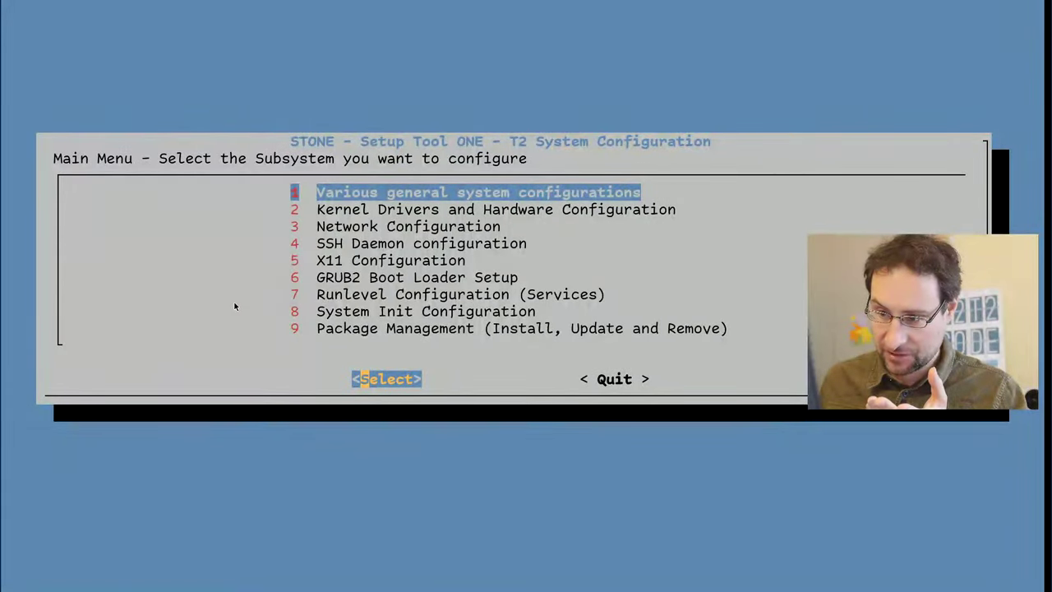
pyautogui.press('Return')
pyautogui.press('Tab')
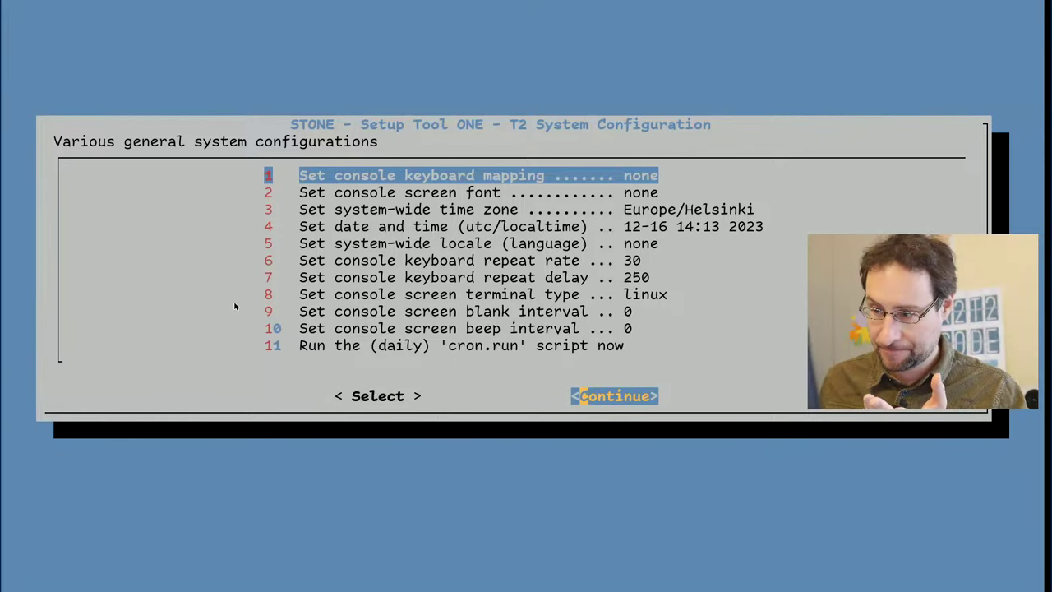
# Leave the general system configurations, and open and close the SSH daemon configuration.
pyautogui.press('Tab')
pyautogui.press('Tab')
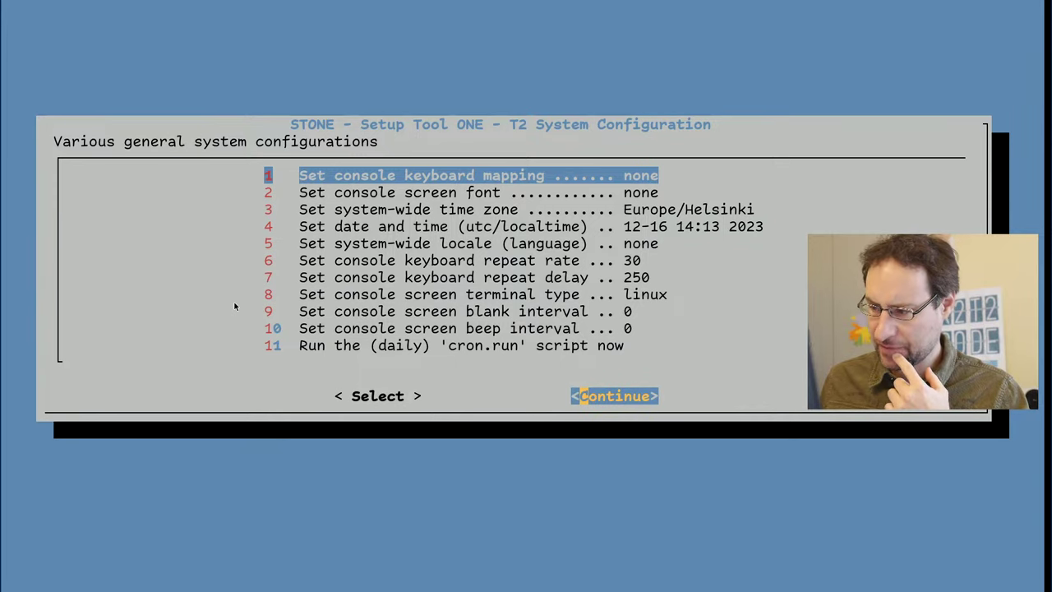
pyautogui.press('Return')
pyautogui.press('Down')
pyautogui.press('Down')
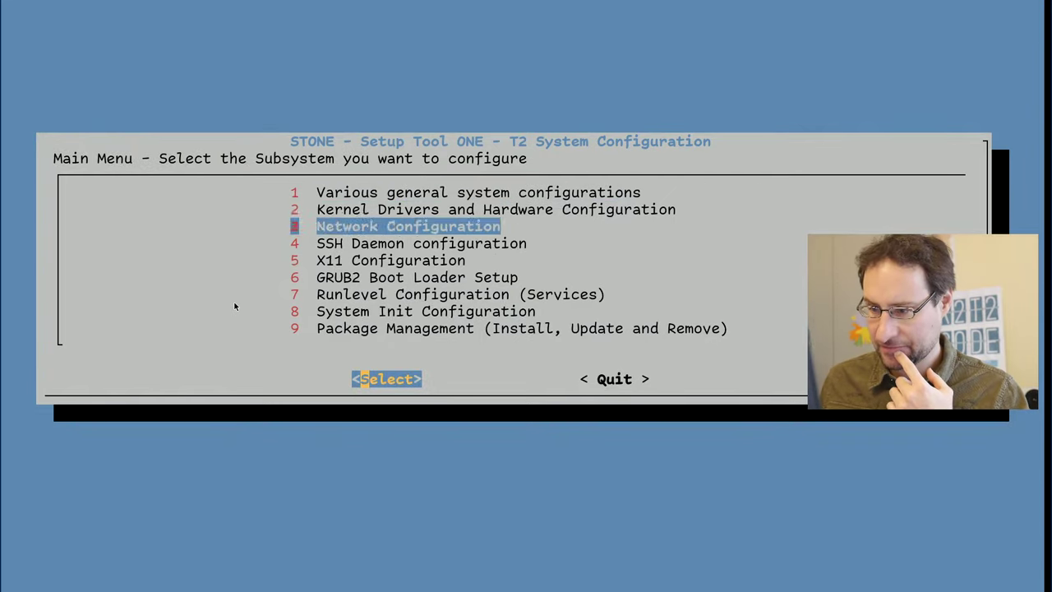
pyautogui.press('Down')
pyautogui.press('Return')
pyautogui.press('Tab')
pyautogui.press('Return')
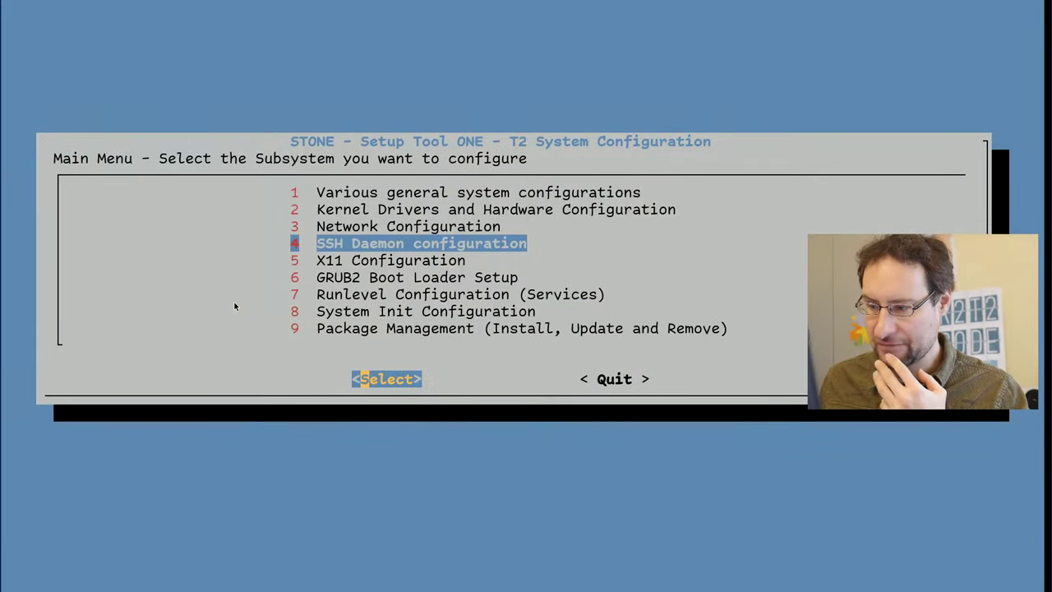
pyautogui.press('Tab')
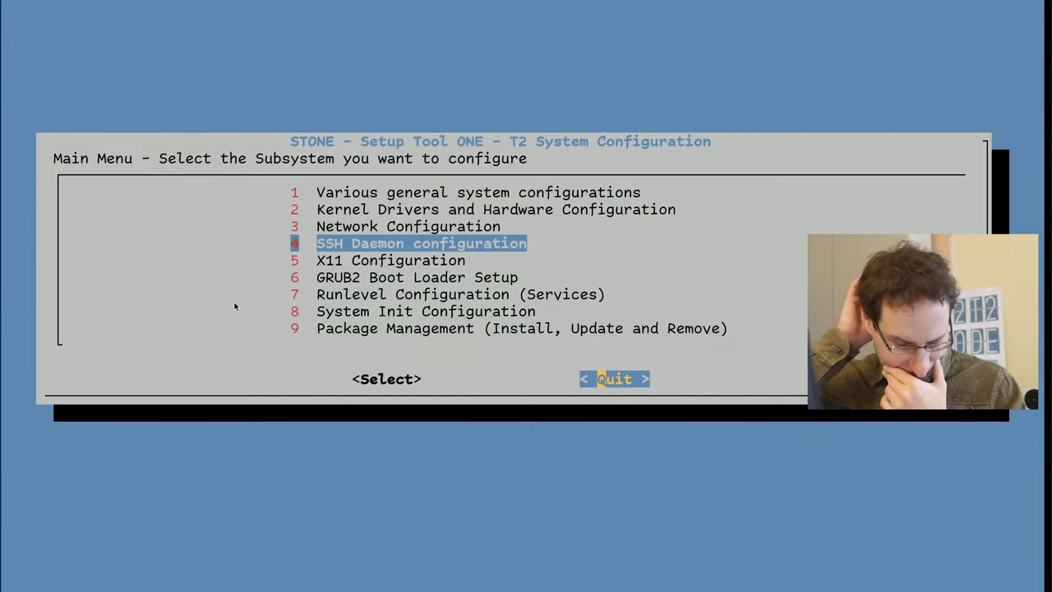
pyautogui.press('Return')
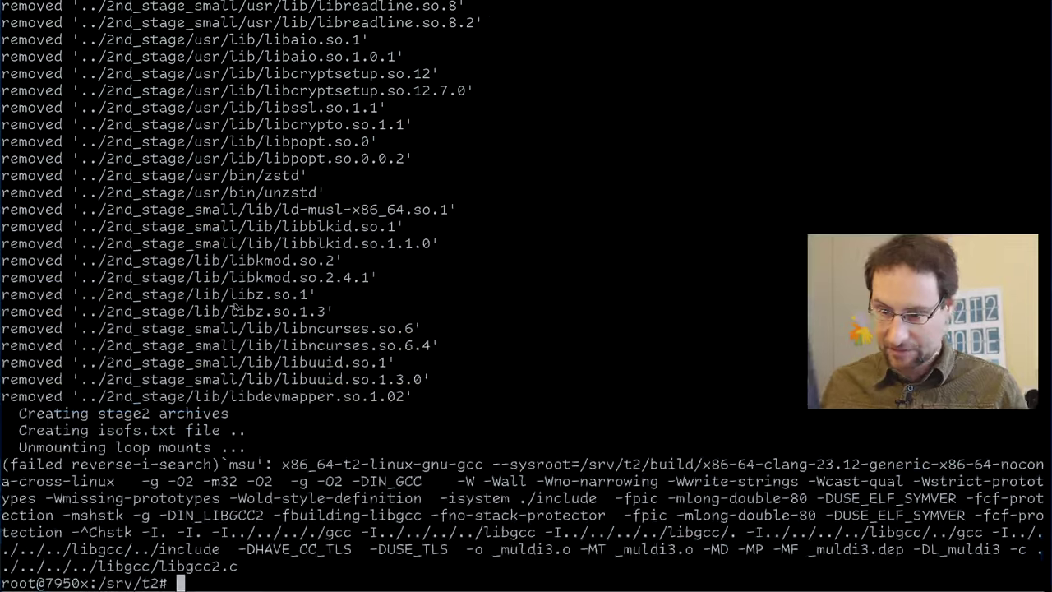
pyautogui.write('cd pac')
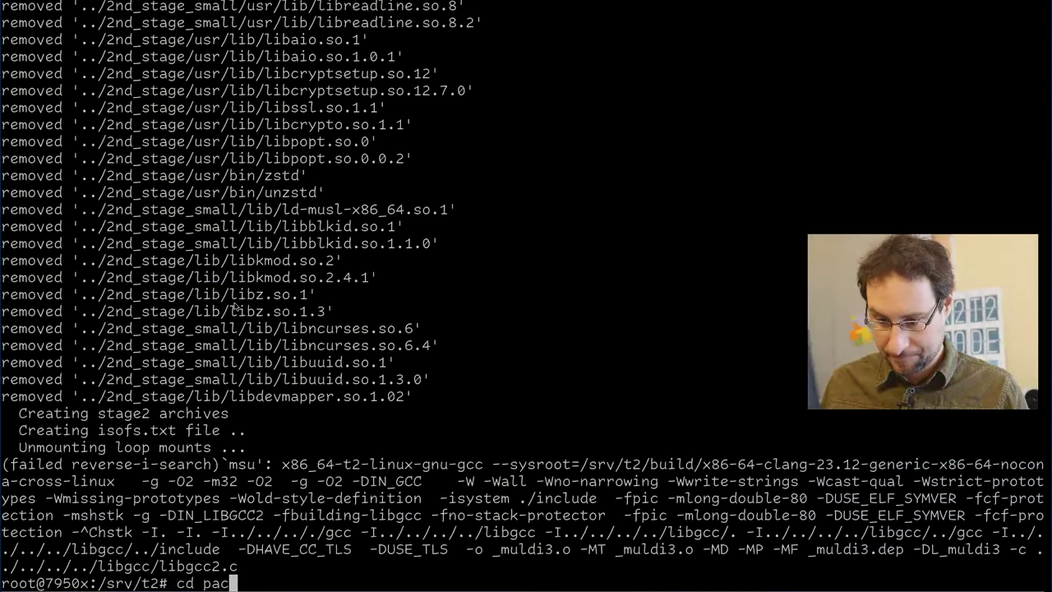
pyautogui.press('Tab')
pyautogui.hotkey('alt', 'Tab')
pyautogui.hotkey('alt', 'Tab')
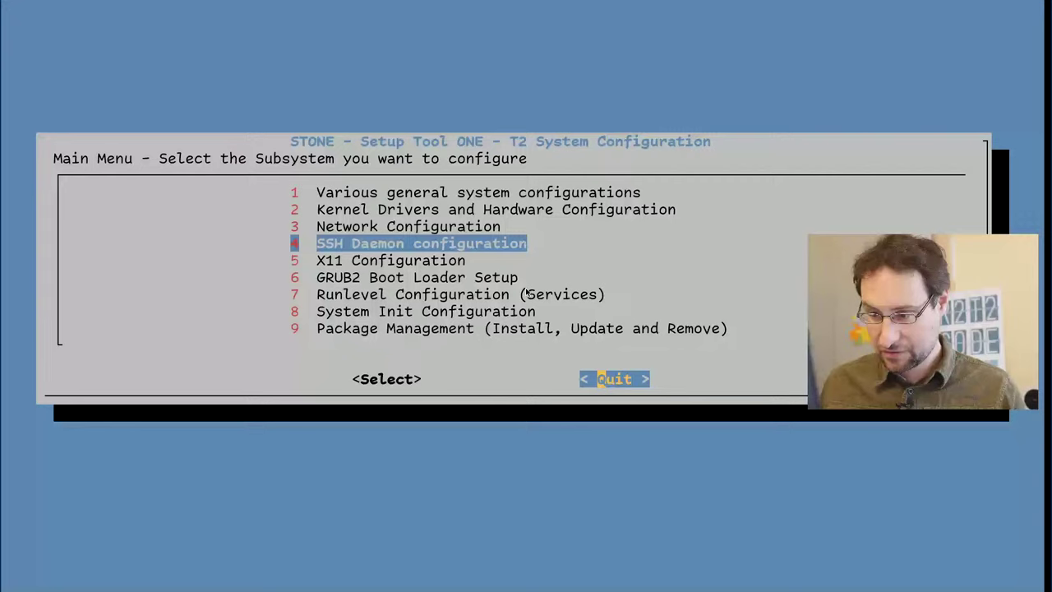
# Open the GRUB2 boot loader setup and reinstall GRUB2 in the boot record (/boot/efi).
pyautogui.press('Up')
pyautogui.press('Down')
pyautogui.press('Down')
pyautogui.press('Down')
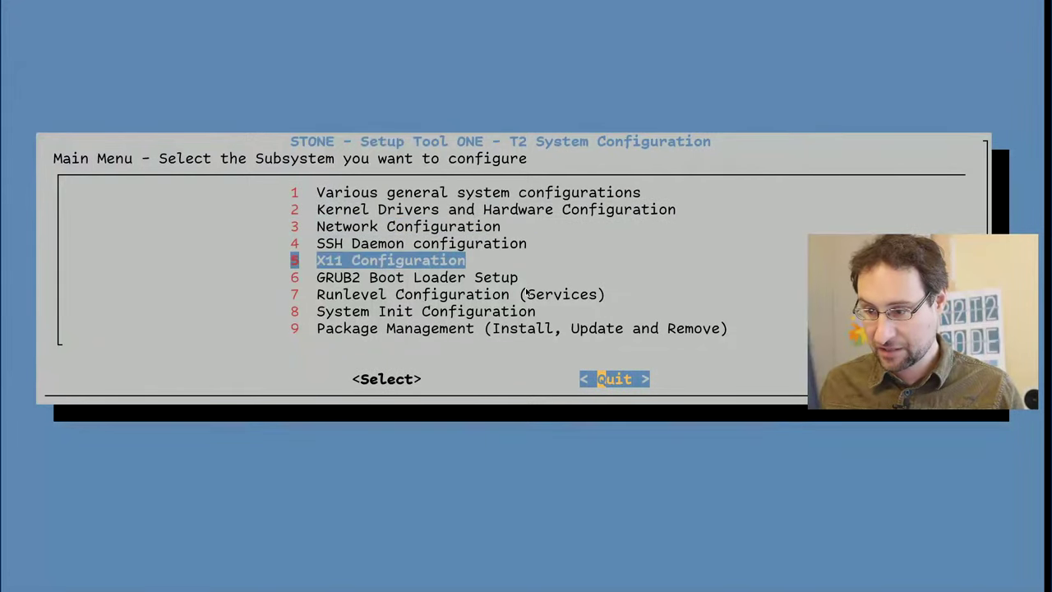
pyautogui.press('Return')
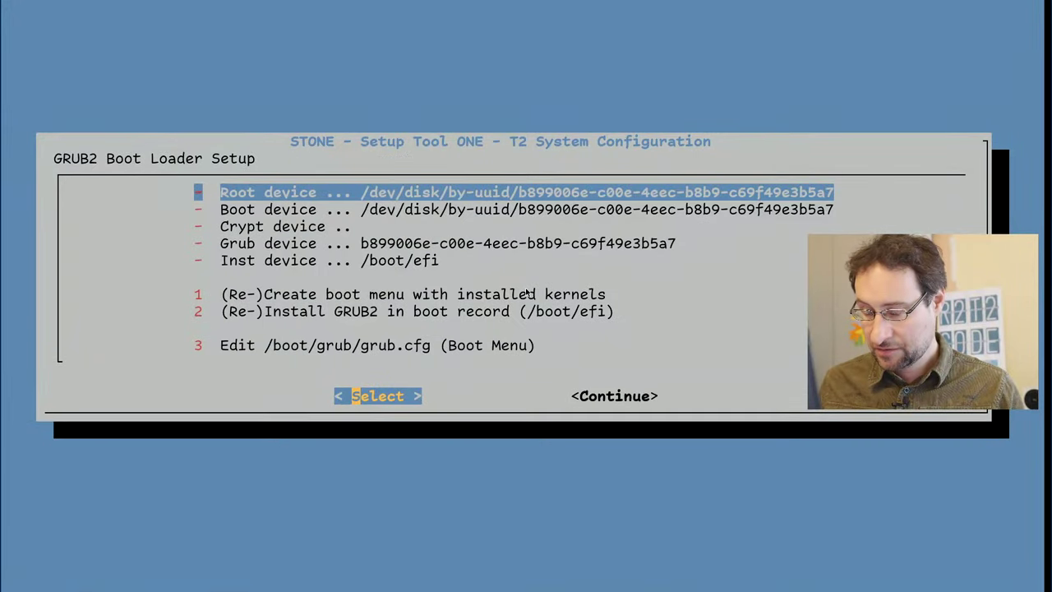
pyautogui.press('3')
pyautogui.press('Up')
pyautogui.press('Up')
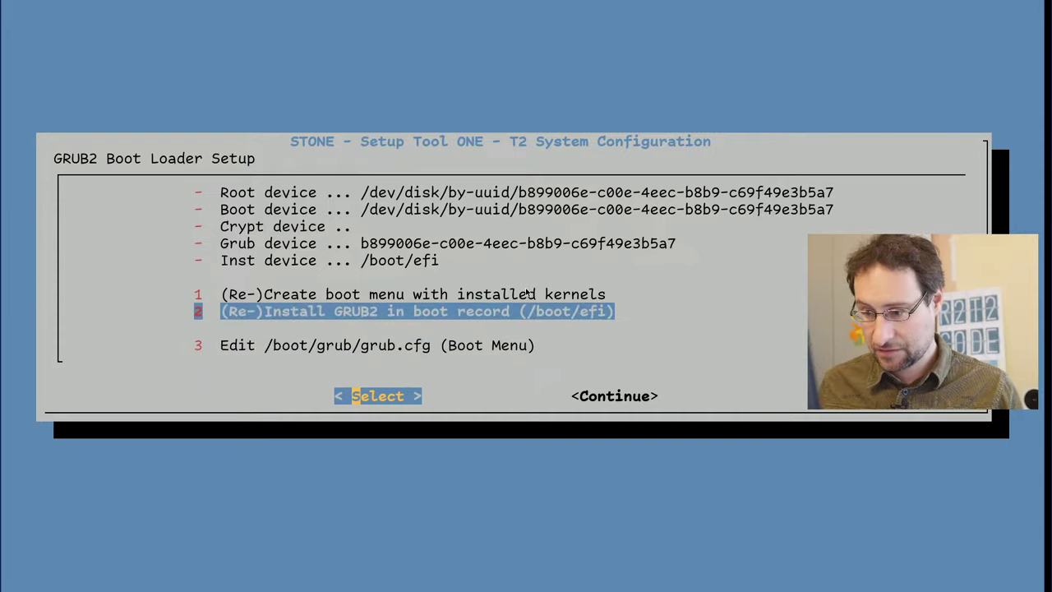
pyautogui.press('Return')
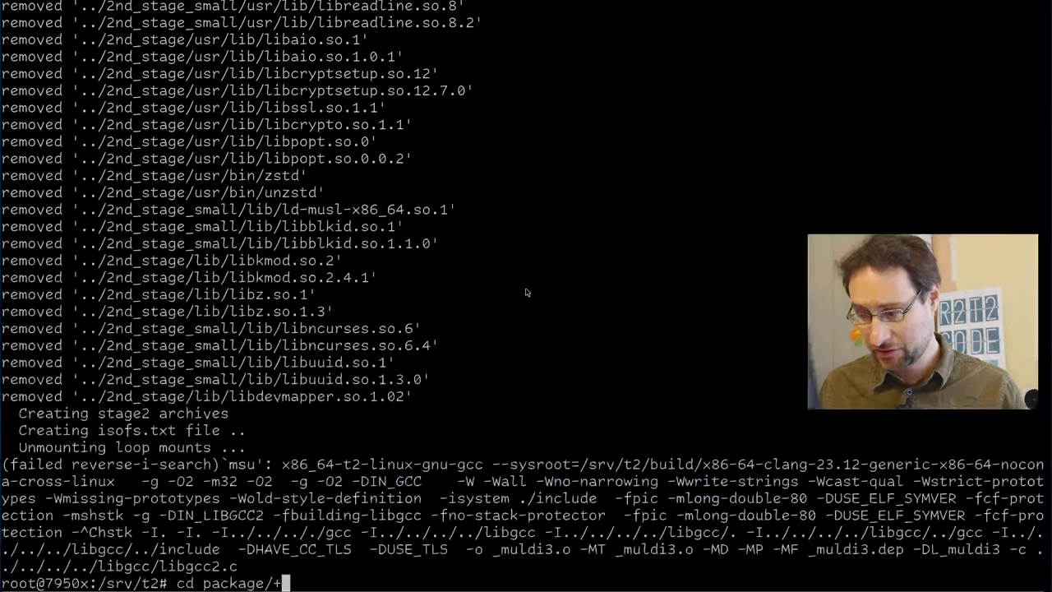
pyautogui.hotkey('ctrl', 'c')
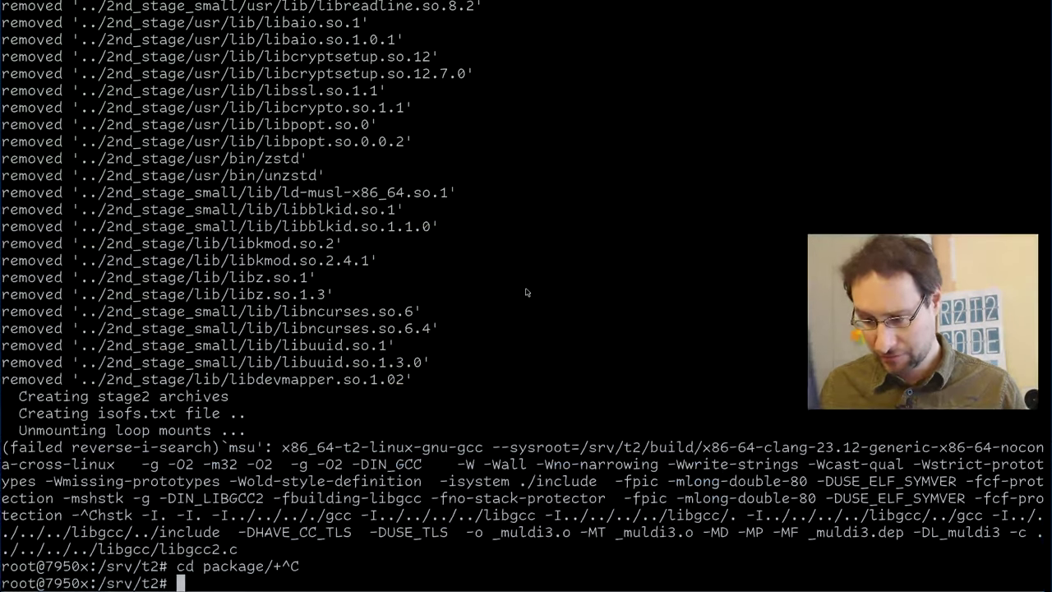
pyautogui.hotkey('ctrl', 'r')
pyautogui.write('vi')
pyautogui.hotkey('ctrl', 'c')
# In the host terminal, change to the package/base/stone directory and list its files.
pyautogui.write('cd package/*/')
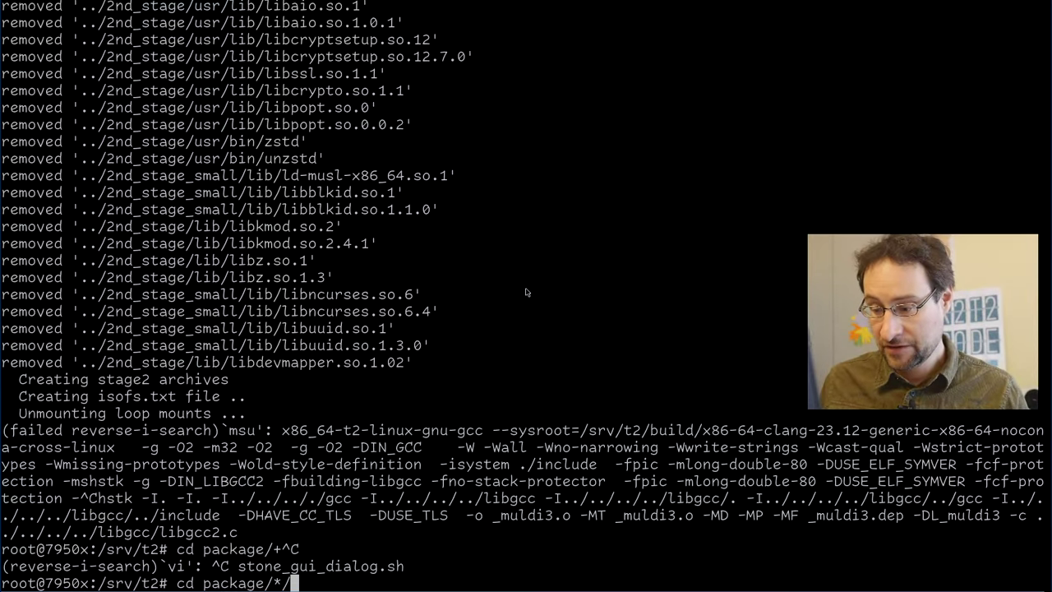
pyautogui.write('stone')
pyautogui.press('Tab')
pyautogui.press('Return')
pyautogui.write('l')
pyautogui.press('Return')
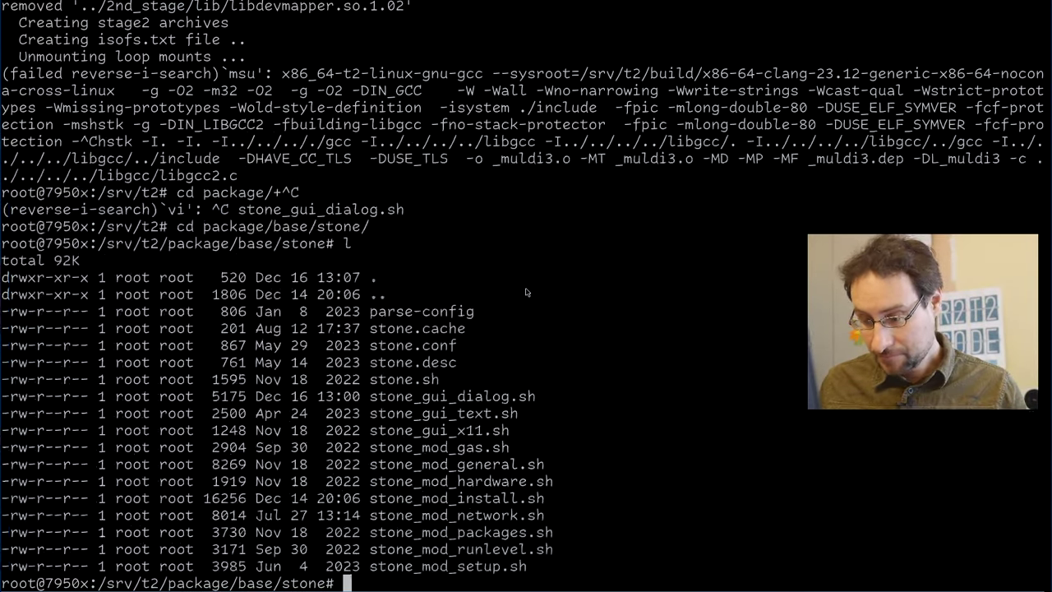
# Open ../../boot/grub2/stone_mod_grub2.sh in vi.
pyautogui.write('vi ../')
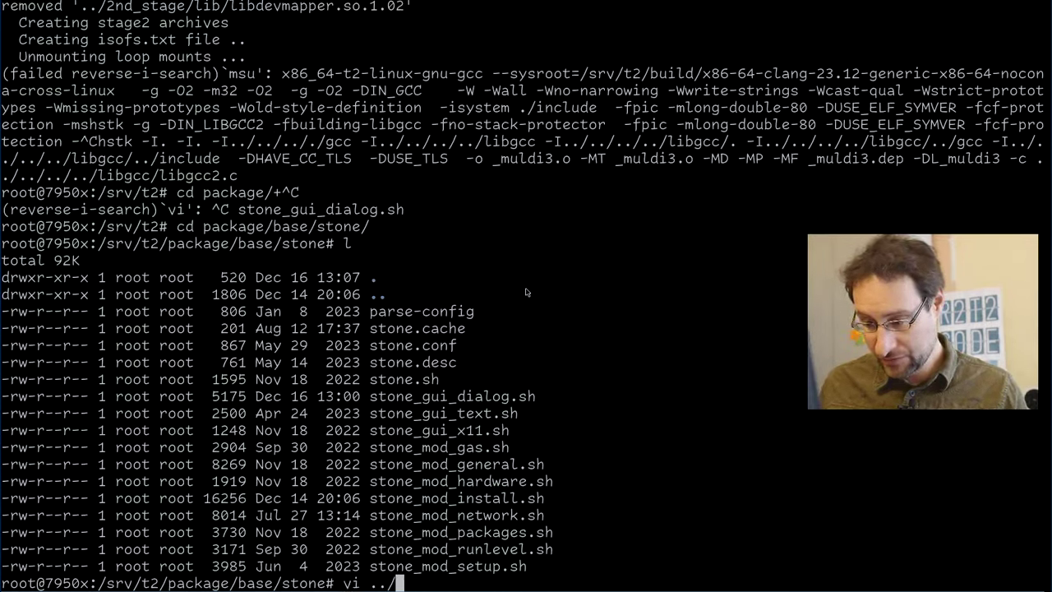
pyautogui.write('../boo')
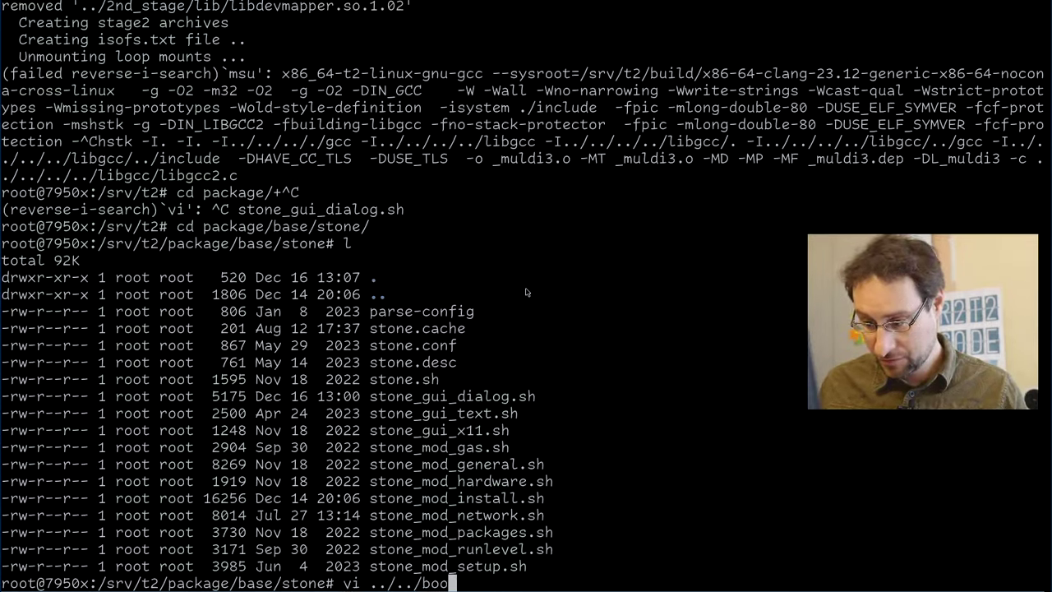
pyautogui.write('t/grub*')
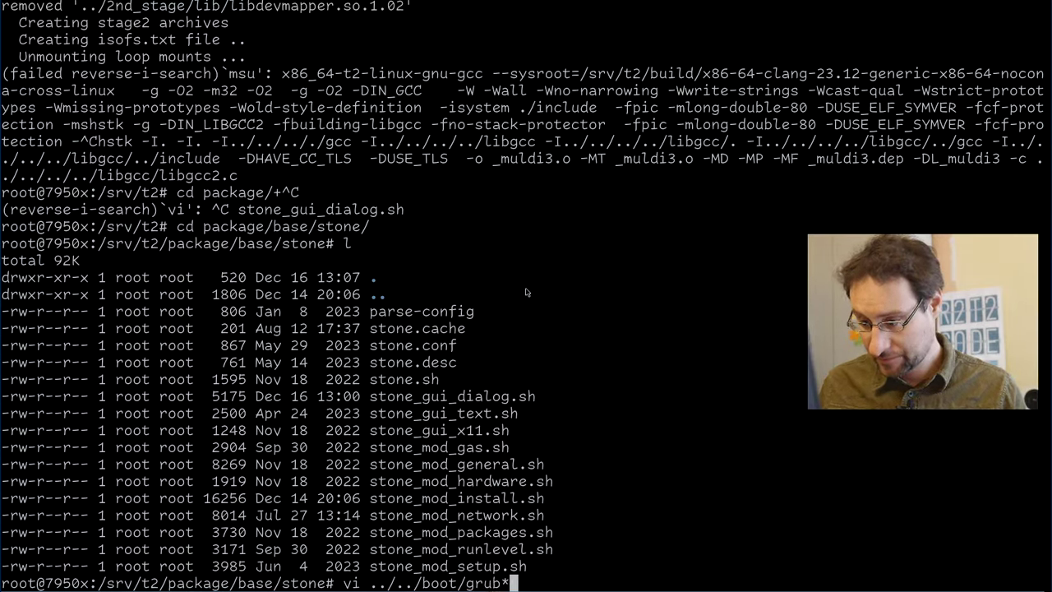
pyautogui.press('BackSpace')
pyautogui.write('2/*')
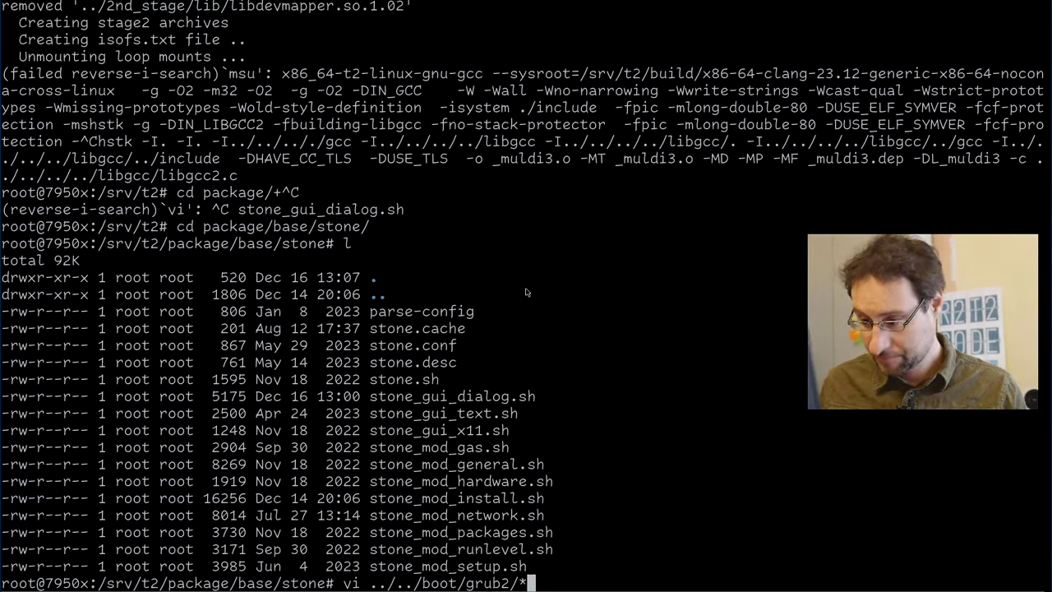
pyautogui.write('stone_')
pyautogui.press('Tab')
pyautogui.press('Return')
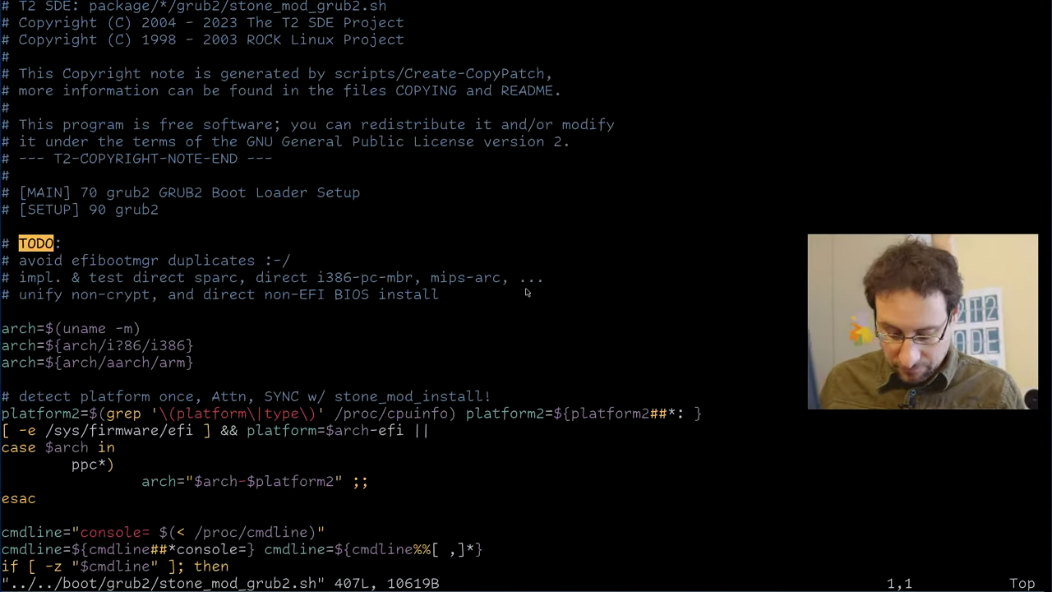
# Search the GRUB2 module script for "gui" and quit the editor.
pyautogui.write('/gui')
pyautogui.press('Return')
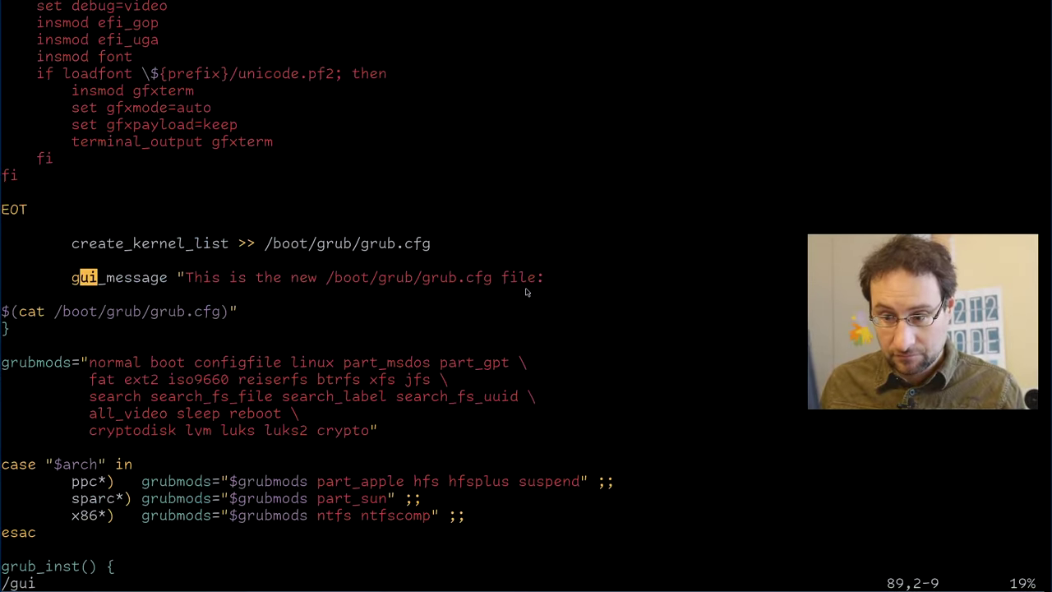
pyautogui.write(':q')
pyautogui.press('Return')
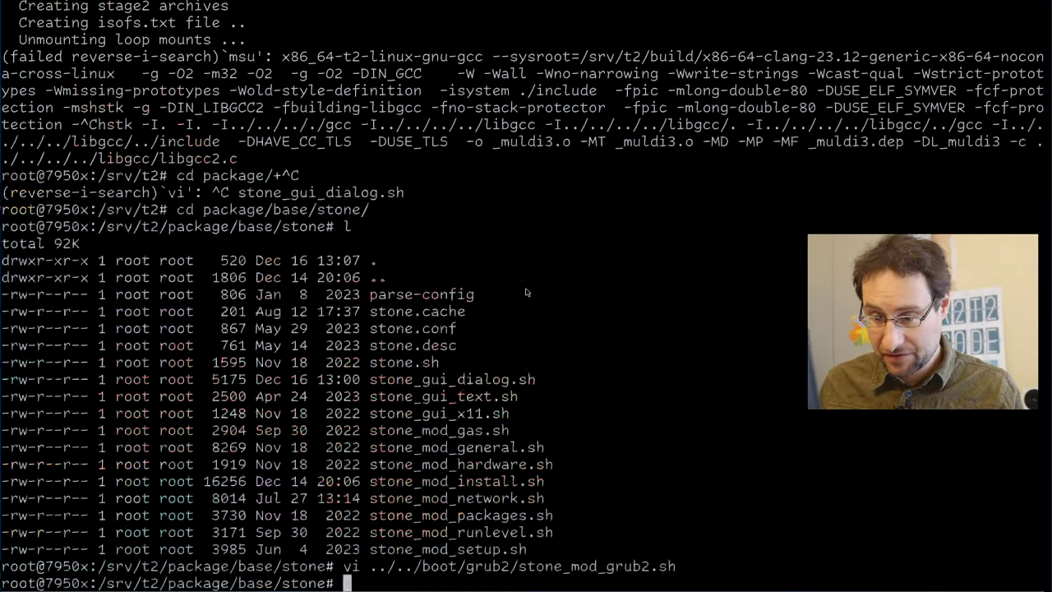
# Open stone_gui_dialog.sh in vi from the command history and search for "gui_m".
pyautogui.write('v')
pyautogui.hotkey('ctrl', 'c')
pyautogui.hotkey('ctrl', 'r')
pyautogui.write('vi')
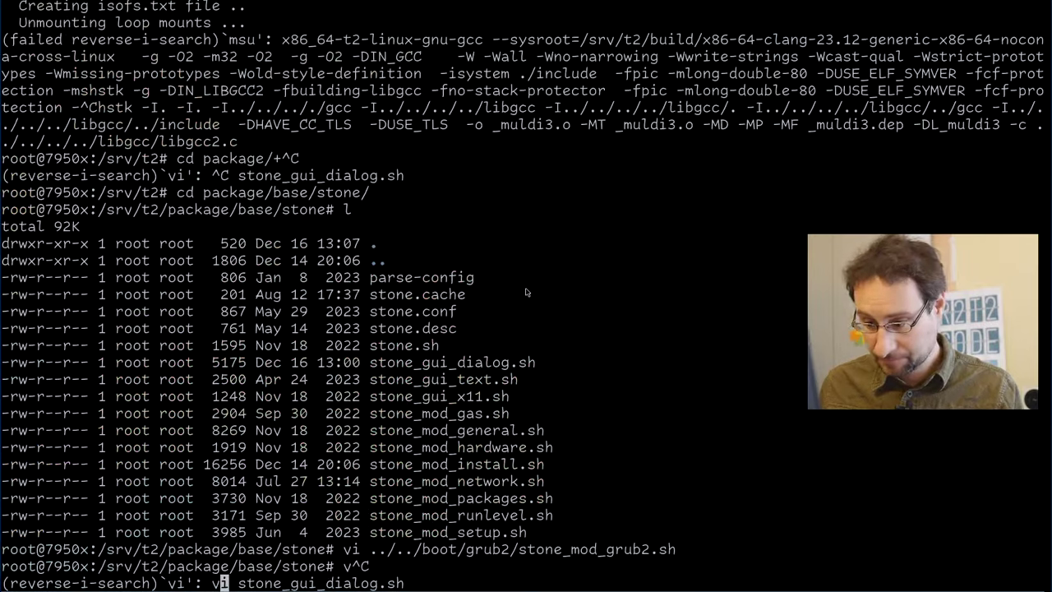
pyautogui.press('Return')
pyautogui.write('/gui_m')
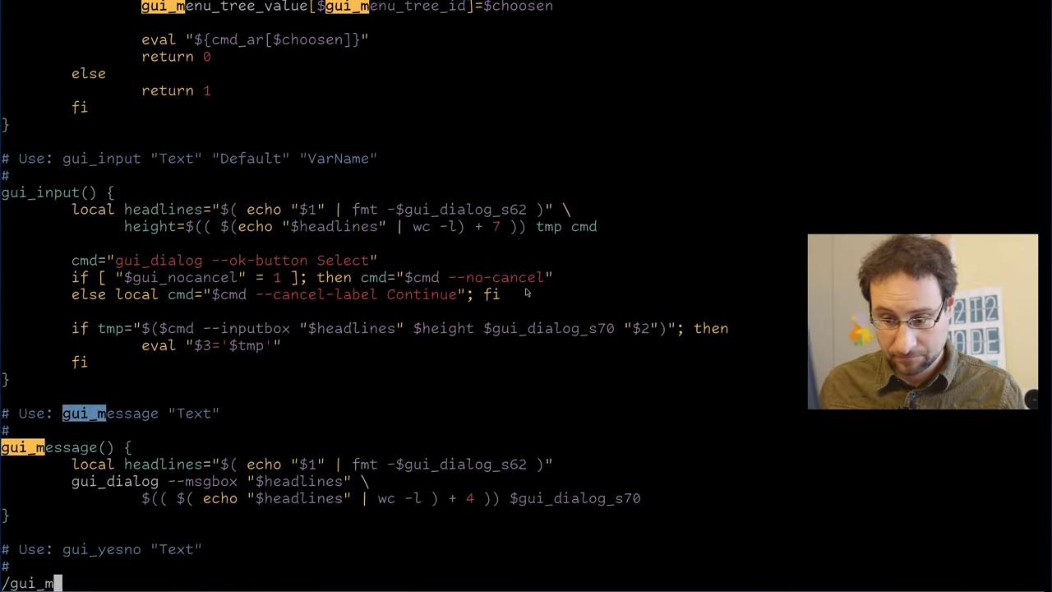
pyautogui.press('Return')
# Examine the gui_message and gui_yesno functions and how they call gui_dialog.
pyautogui.press('j')
pyautogui.press('j')
pyautogui.press('j')
pyautogui.press('j')
pyautogui.press('j')
pyautogui.press('j')
pyautogui.press('j')
pyautogui.press('j')
pyautogui.press('j')
pyautogui.press('j')
pyautogui.press('k')
pyautogui.press('k')
pyautogui.press('k')
pyautogui.press('k')
pyautogui.press('k')
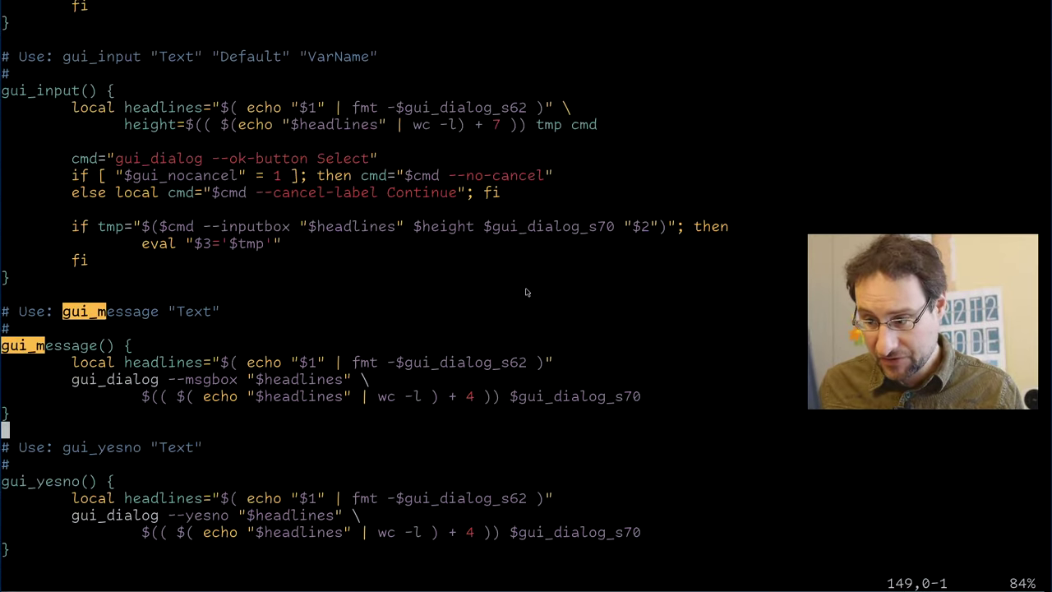
pyautogui.press('j')
pyautogui.press('j')
pyautogui.press('j')
pyautogui.press('j')
pyautogui.press('j')
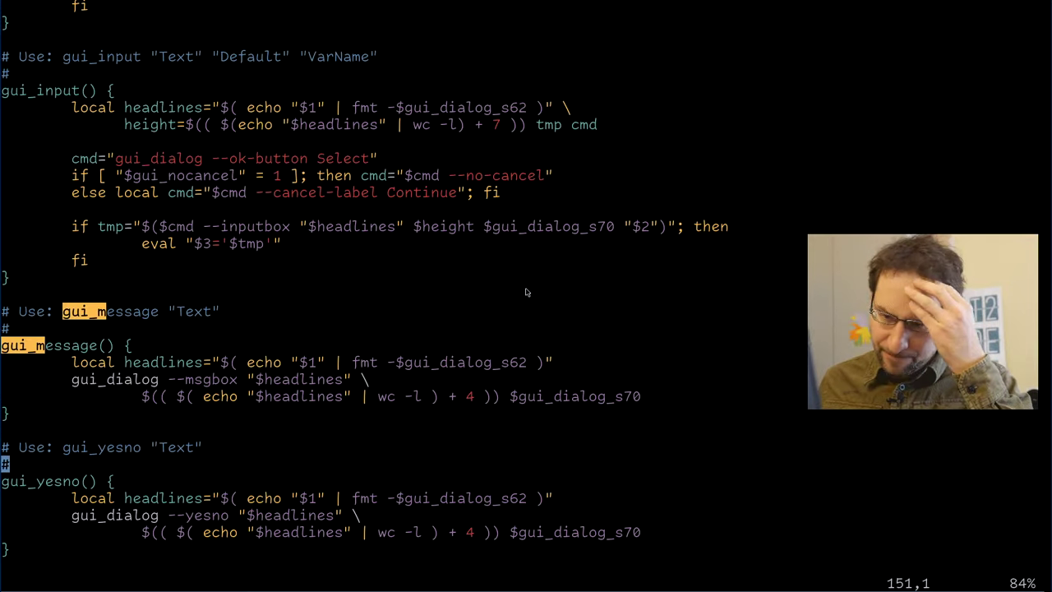
# Insert an --ok-label option before --msgbox in the gui_dialog call of gui_message.
pyautogui.hotkey('ctrl', 'e')
pyautogui.press('l')
pyautogui.press('k')
pyautogui.press('k')
pyautogui.press('k')
pyautogui.press('k')
pyautogui.press('k')
pyautogui.press('k')
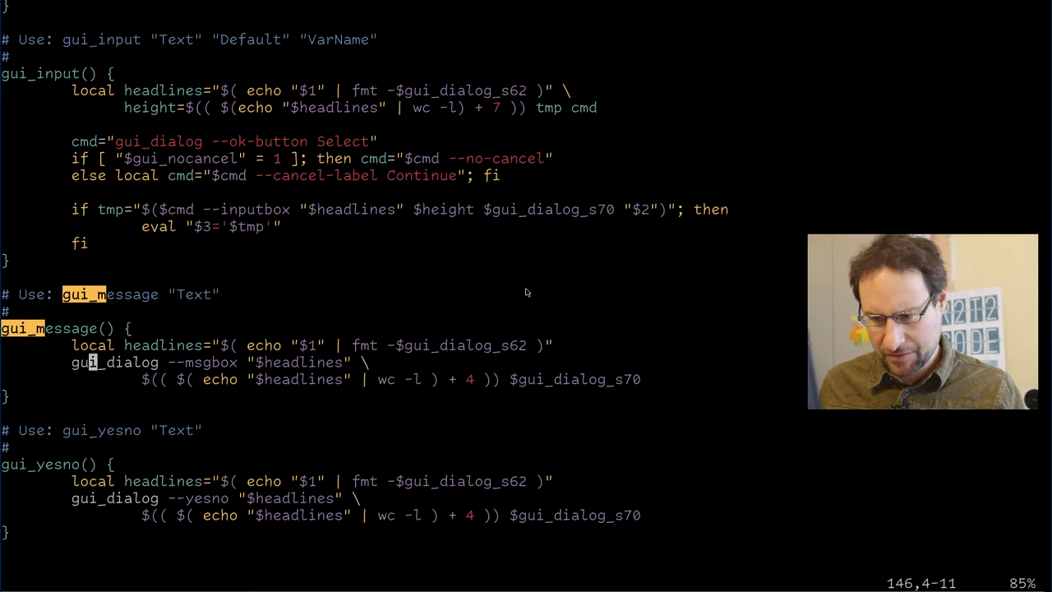
pyautogui.press('l')
pyautogui.press('l')
pyautogui.press('l')
pyautogui.press('l')
pyautogui.press('l')
pyautogui.press('l')
pyautogui.press('l')
pyautogui.press('l')
pyautogui.write('alog ')
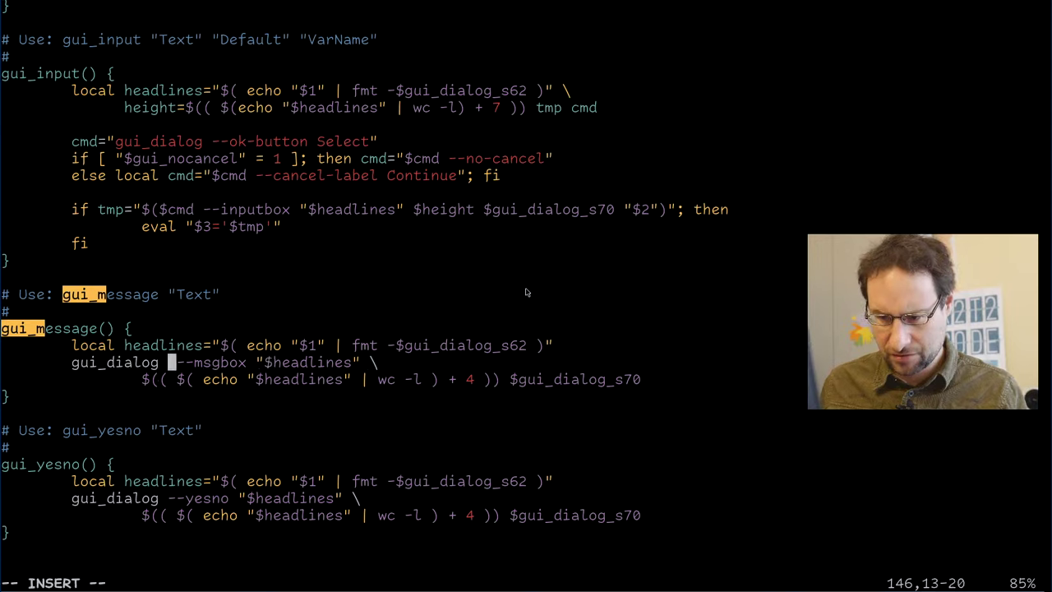
pyautogui.write('--ok-label')
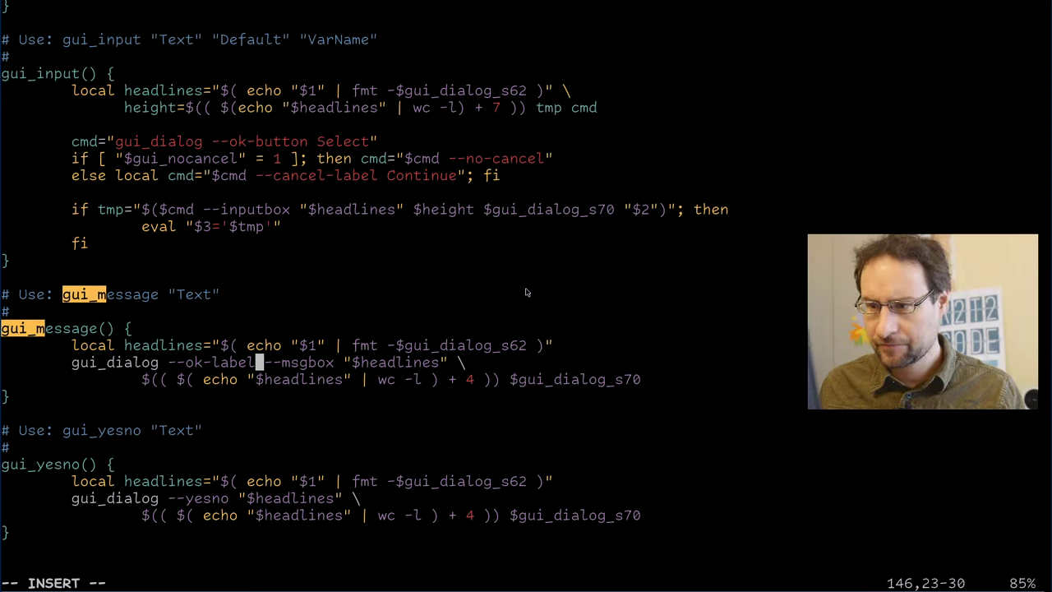
# Change the inserted --ok-label option to --ok-button.
pyautogui.press('BackSpace')
pyautogui.press('BackSpace')
pyautogui.press('BackSpace')
pyautogui.press('BackSpace')
pyautogui.press('BackSpace')
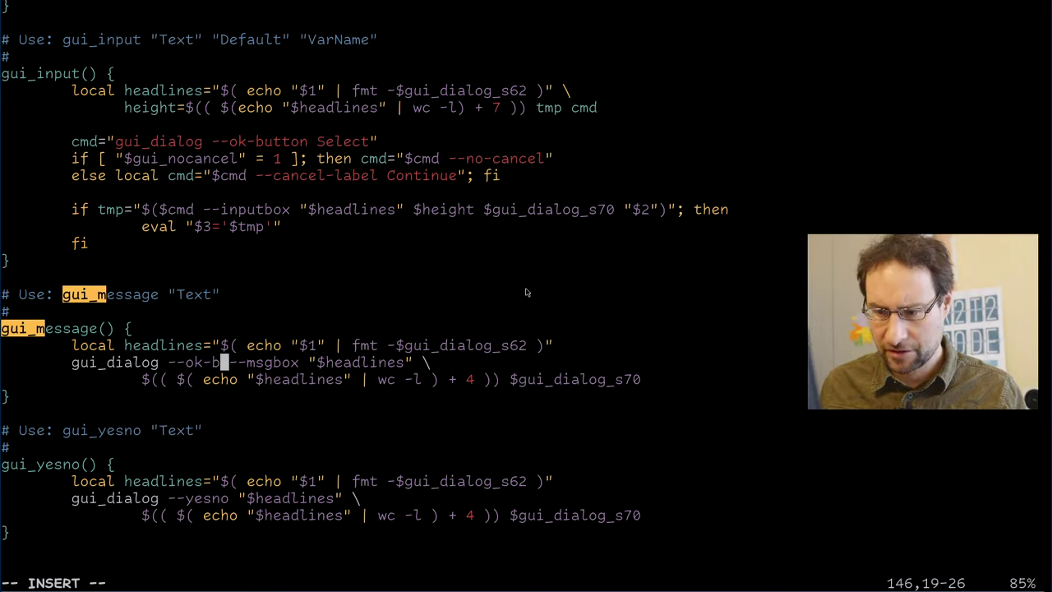
pyautogui.write('button ')
# Give the --ok-button option the label Continue, leaving a single space before --msgbox.
pyautogui.write('c')
pyautogui.press('BackSpace')
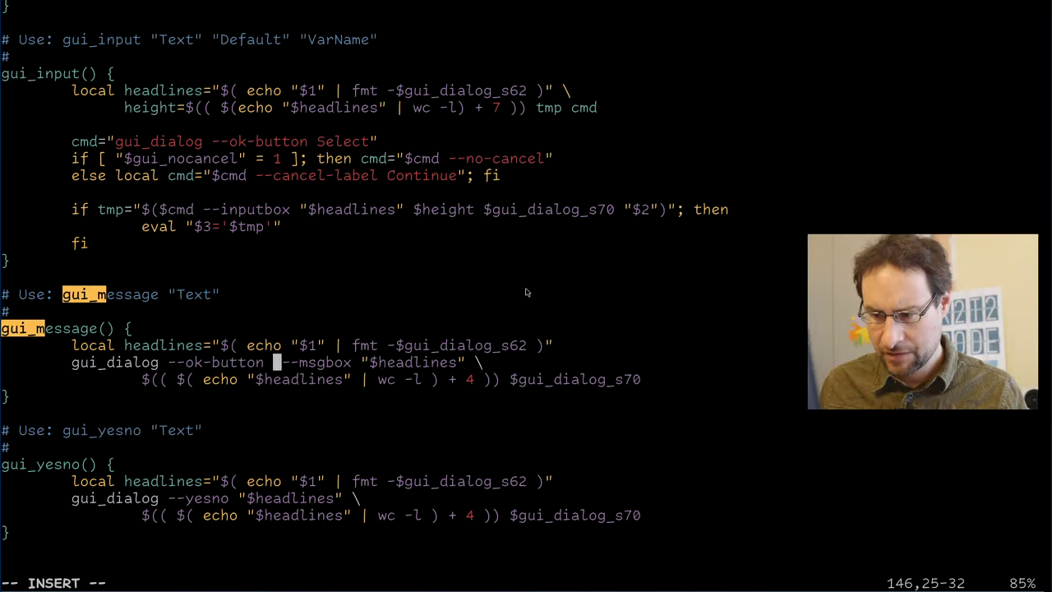
pyautogui.write('c')
pyautogui.press('BackSpace')
pyautogui.write('Continue')
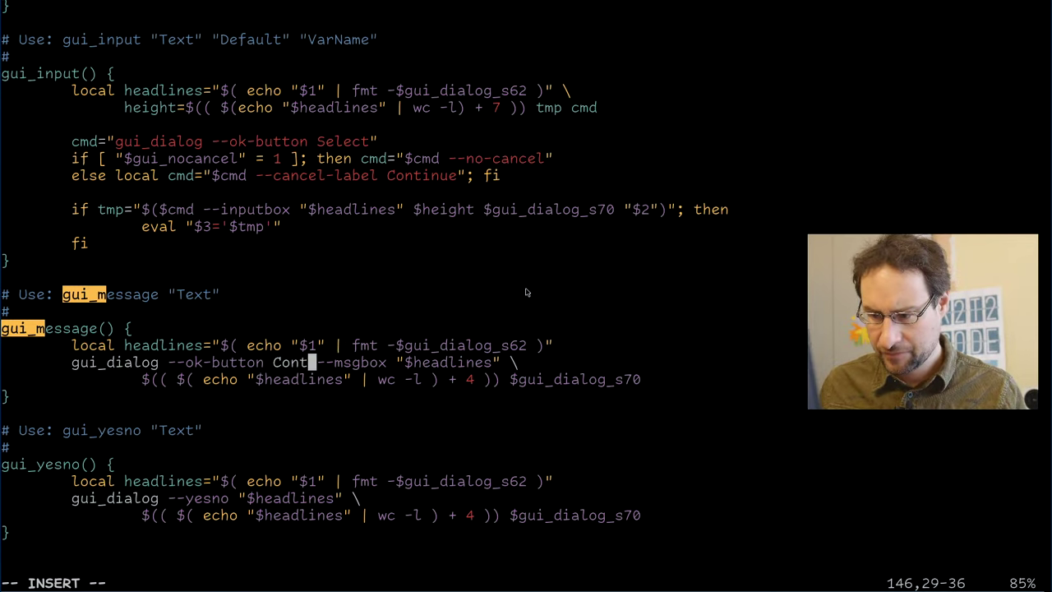
pyautogui.press('BackSpace')
pyautogui.press('Escape')
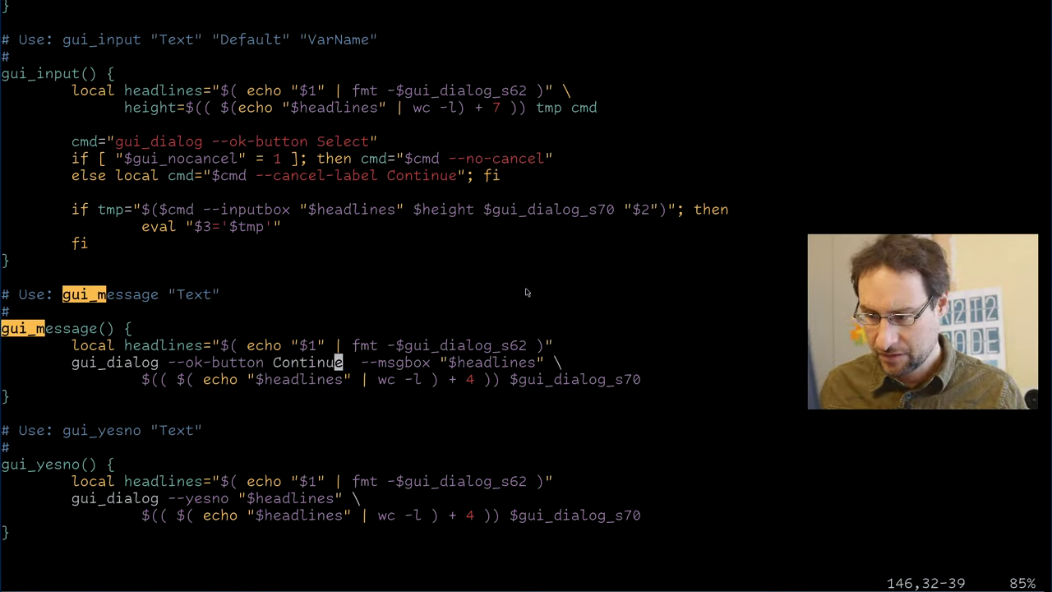
pyautogui.press('l')
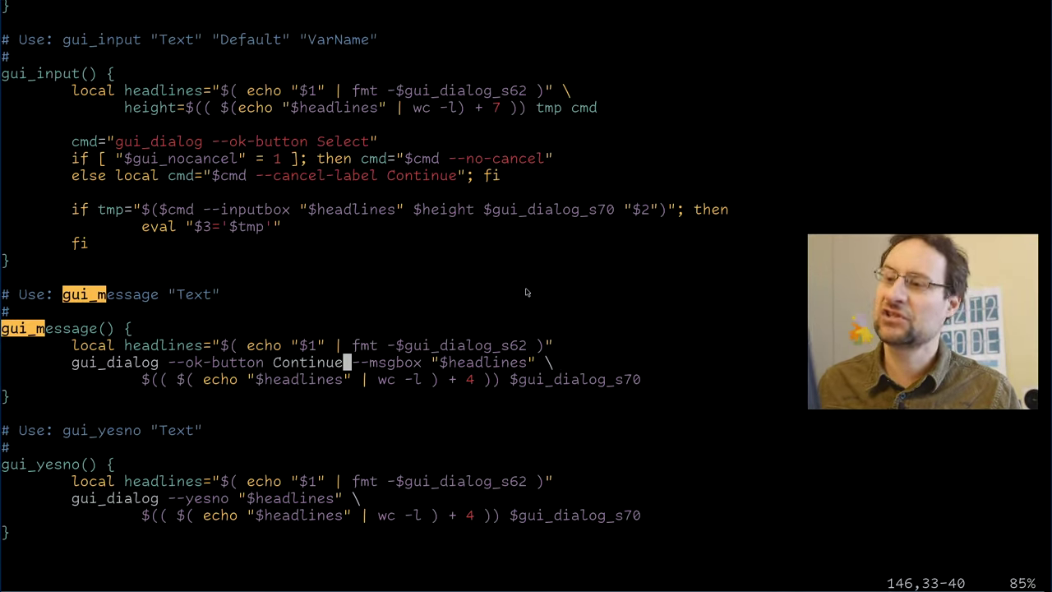
# Review the gui_yesno function below gui_message and close the stone_gui_dialog.sh script.
pyautogui.press('j')
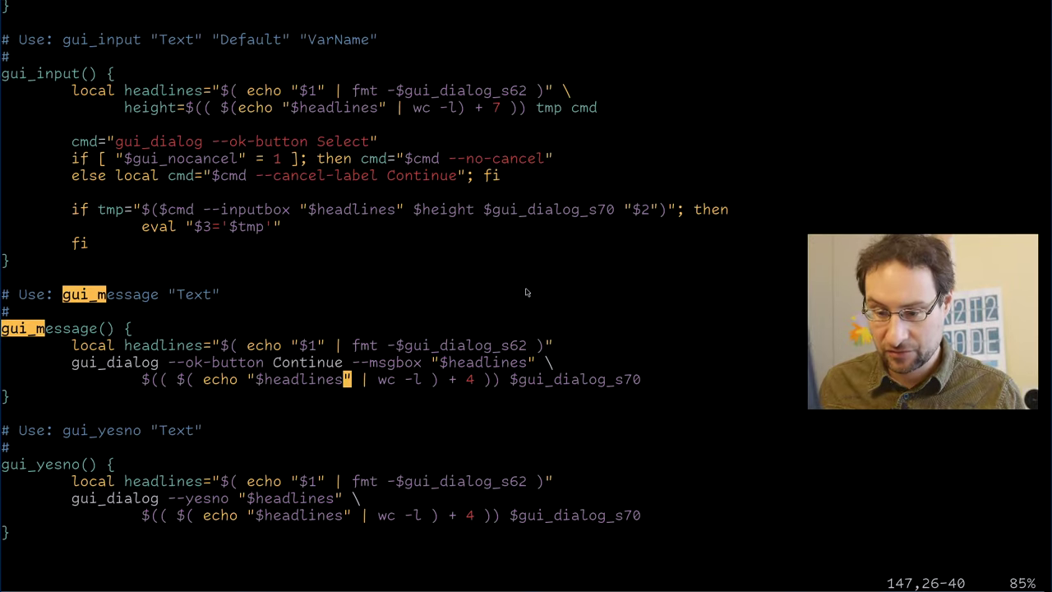
pyautogui.press('j')
pyautogui.press('j')
pyautogui.press('j')
pyautogui.press('j')
pyautogui.press('j')
pyautogui.press('j')
pyautogui.press('j')
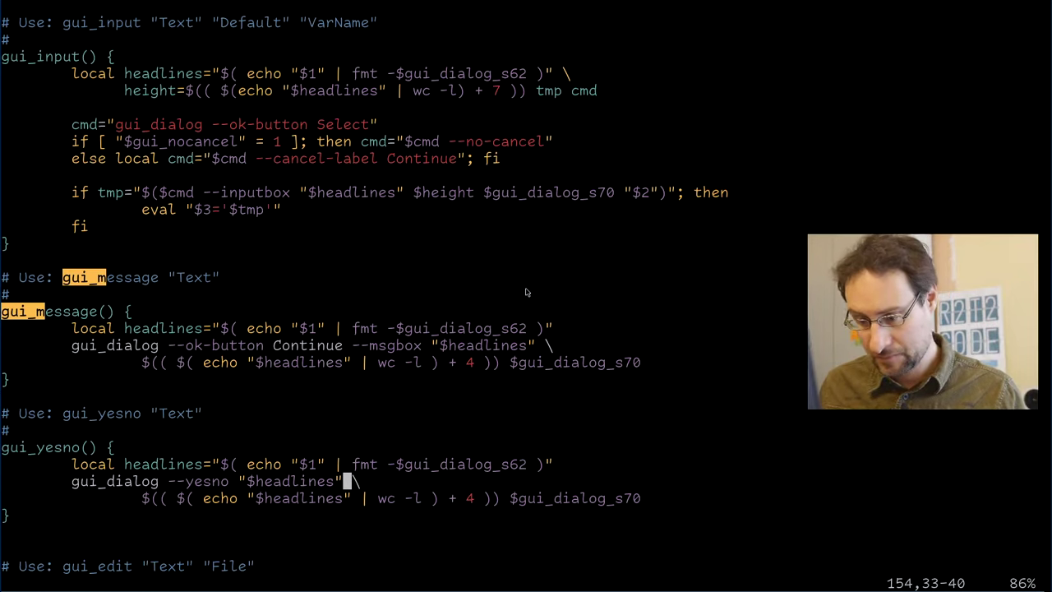
pyautogui.write(':q')
pyautogui.press('Return')
# Return to the /srv/t2 directory and rebuild the stone package with nice scripts/Build-Target -cfg x86-64-musl 2-stone.
pyautogui.write('..')
pyautogui.press('Return')
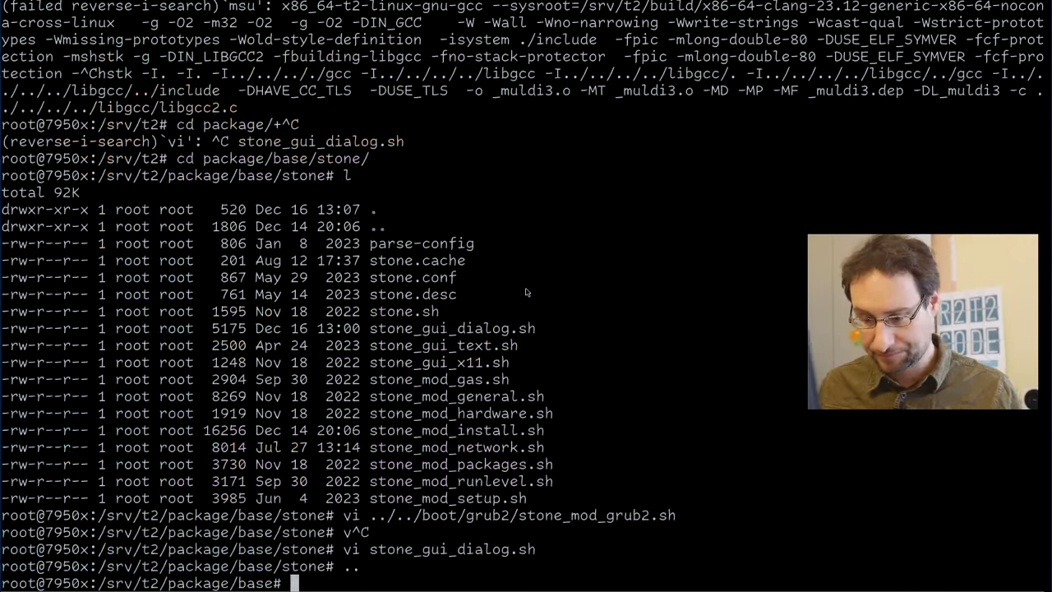
pyautogui.write('..')
pyautogui.press('Return')
pyautogui.write('..')
pyautogui.press('Return')
pyautogui.hotkey('ctrl', 'r')
pyautogui.write('Tar')
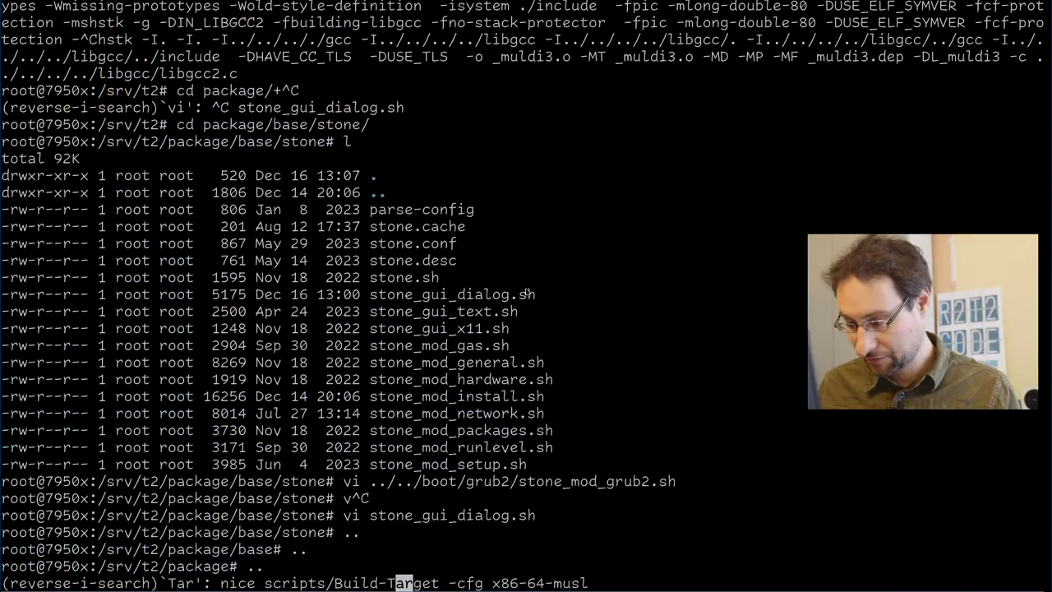
pyautogui.press('Return')
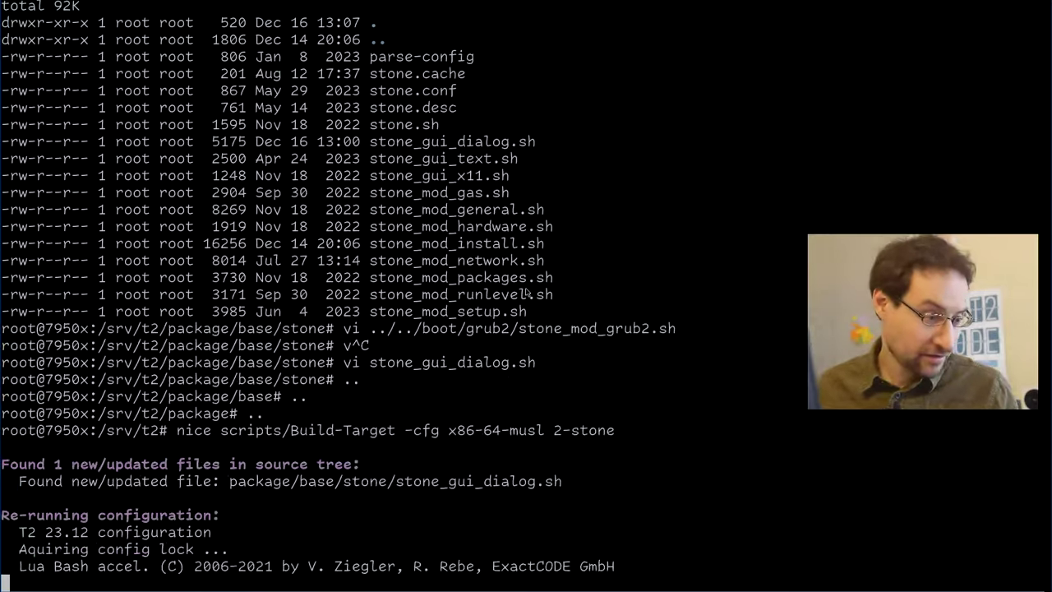
# Switch to the web browser, go to discord.com and open the t2-pkgs channel of the t 2 server.
pyautogui.hotkey('alt', 'Tab')
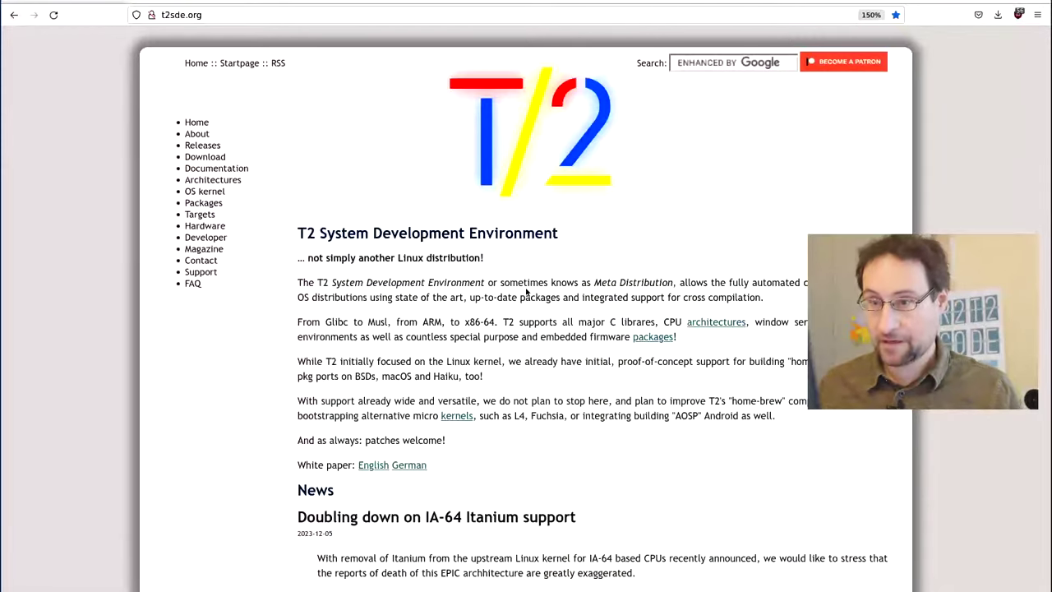
pyautogui.hotkey('ctrl', 'l')
pyautogui.write('discord.com/')
pyautogui.press('Return')
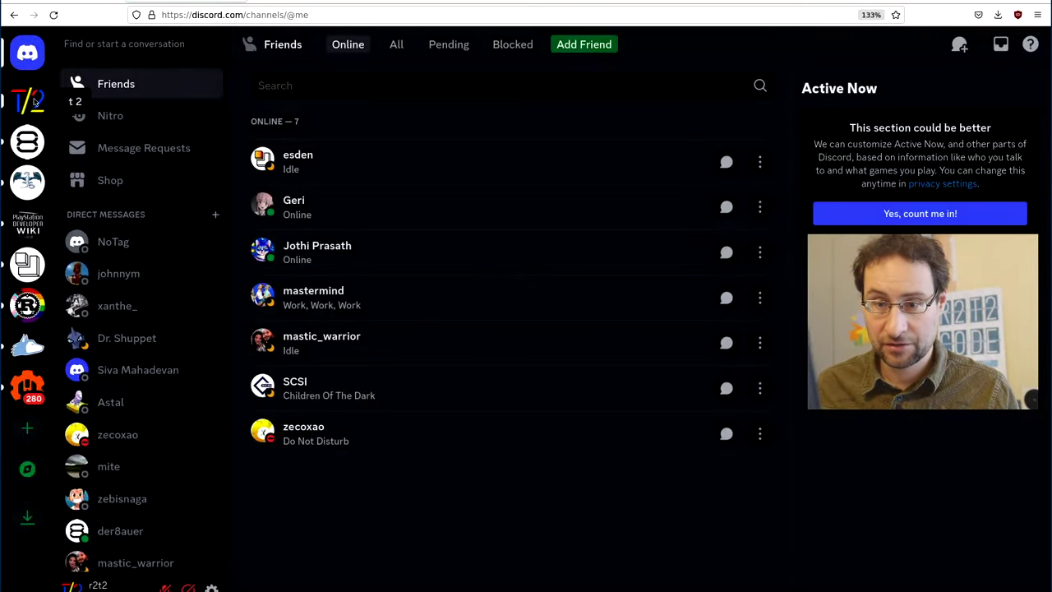
pyautogui.click(30, 101)
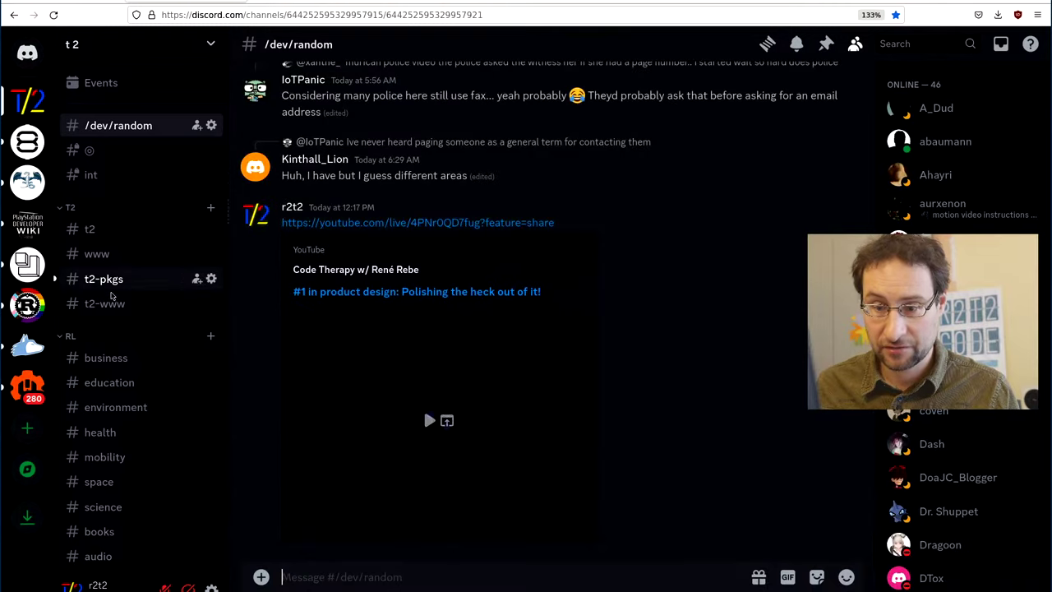
pyautogui.click(103, 279)
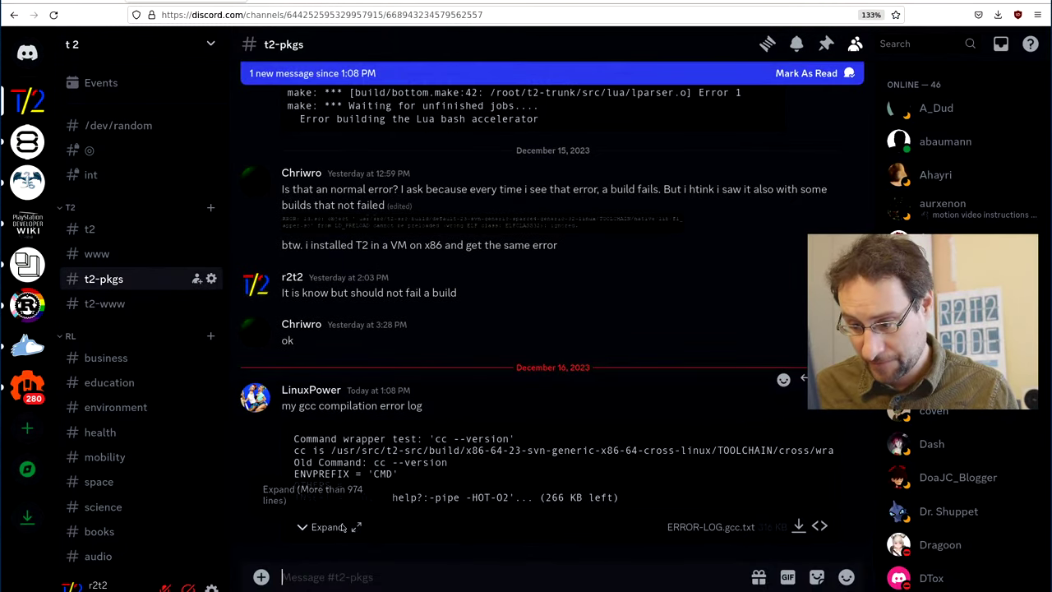
# Expand the attached ERROR-LOG.gcc.txt, open it in the text editor, and show it full screen with enlarged text.
pyautogui.click(342, 527)
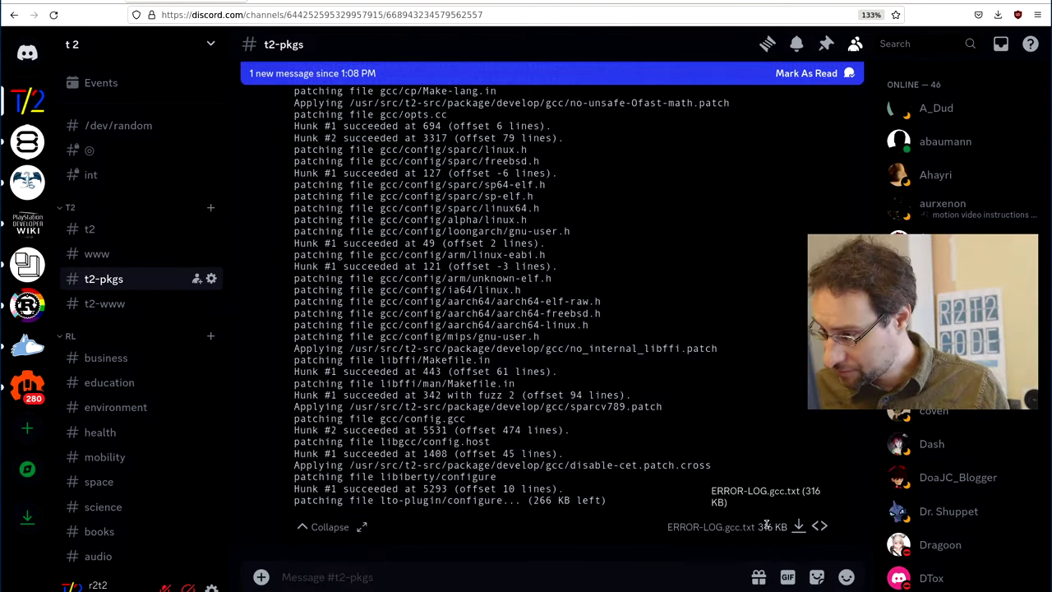
pyautogui.click(798, 524)
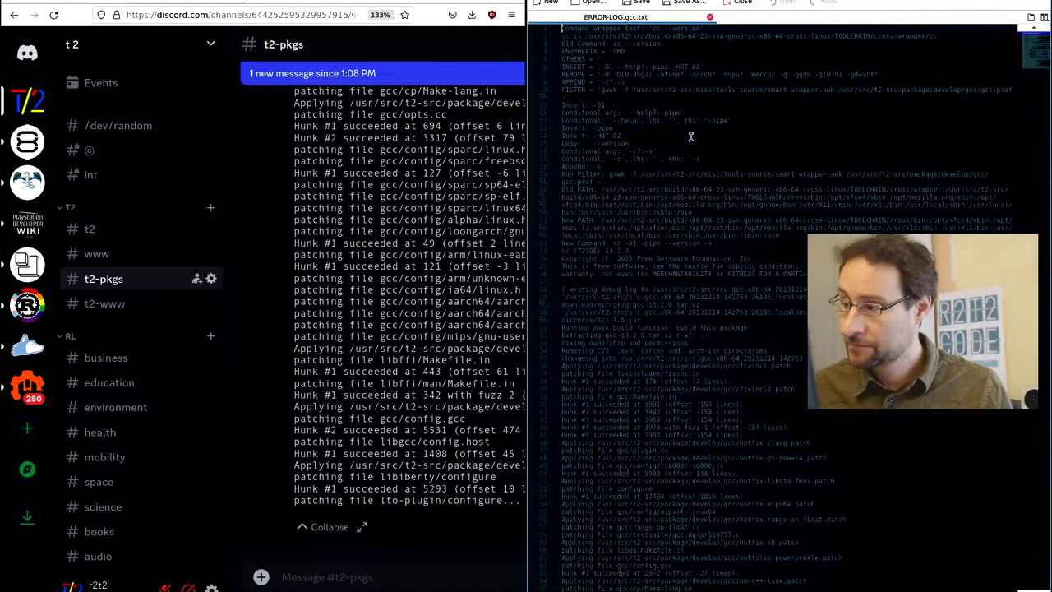
pyautogui.hotkey('ctrl', '+')
pyautogui.hotkey('ctrl', '+')
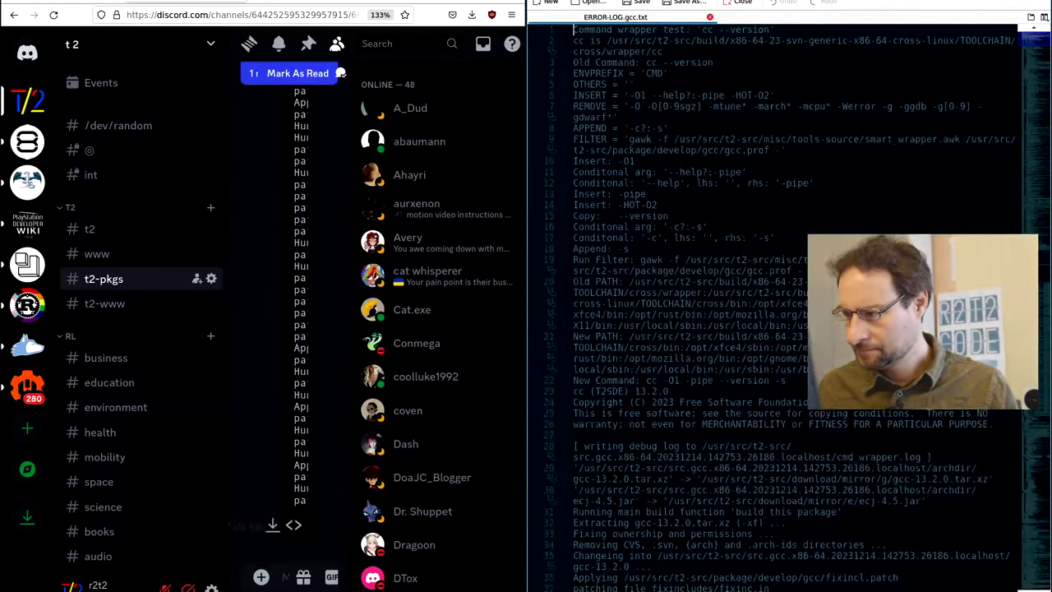
pyautogui.press('F11')
# Read the start and end of the gcc error log and search it for "error:".
pyautogui.press('pagedown')
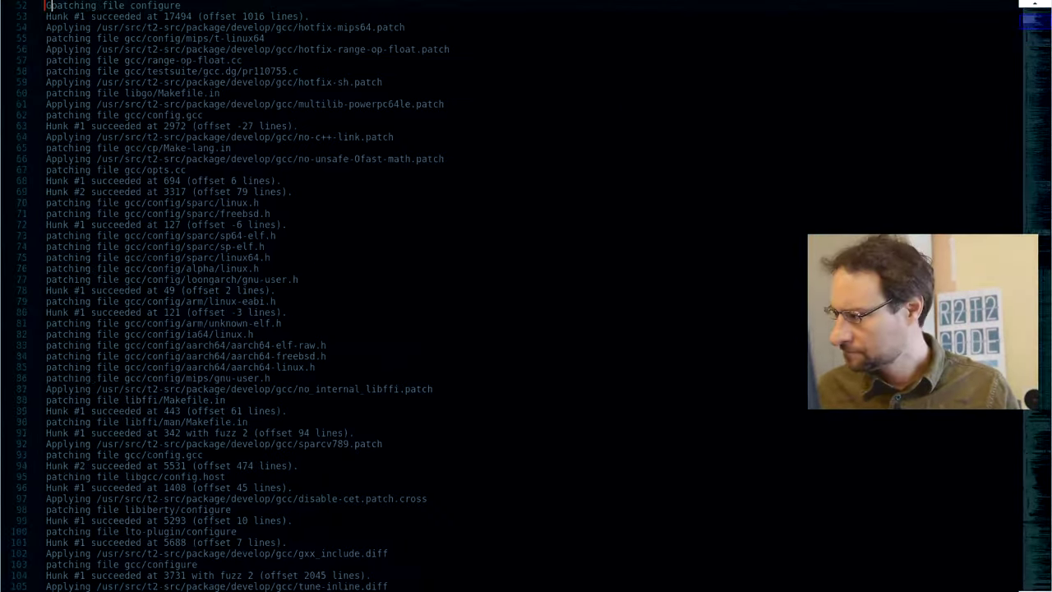
pyautogui.moveTo(1032, 24); pyautogui.dragTo(1031, 583)
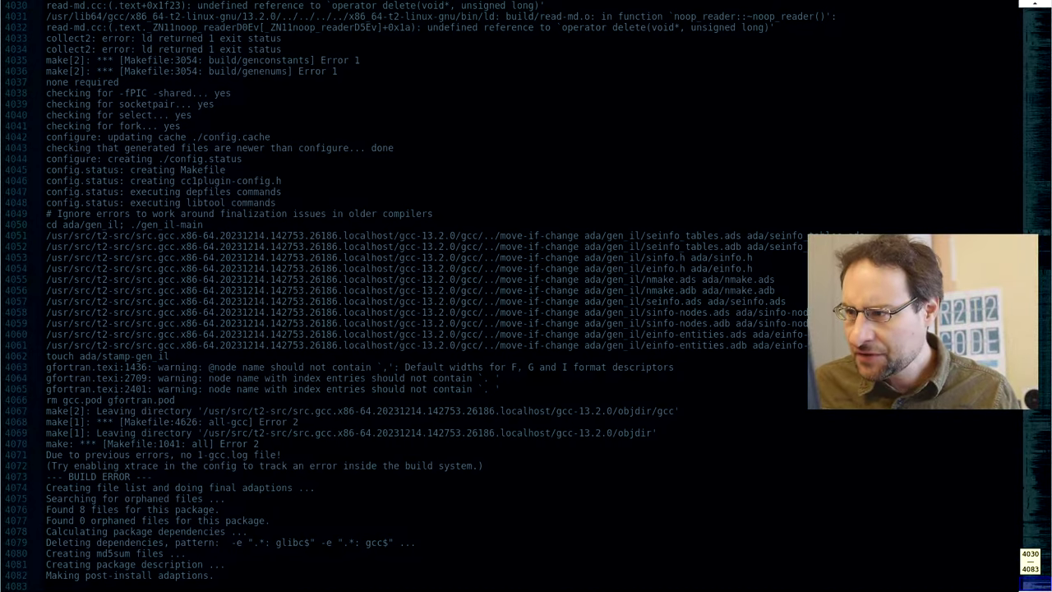
pyautogui.scroll(20, 1027, 3)
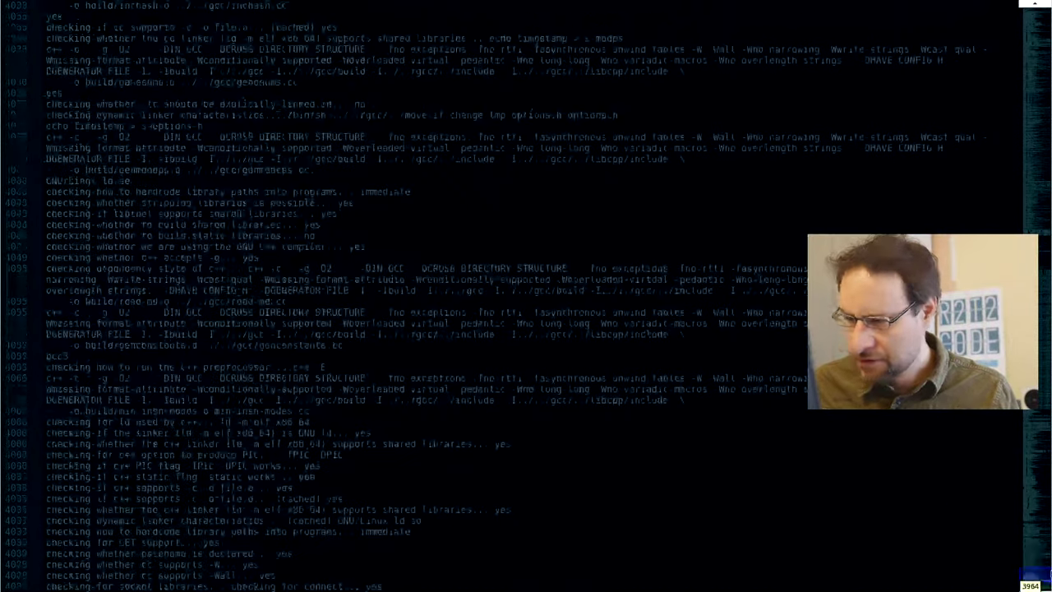
pyautogui.scroll(15, 1018, 15)
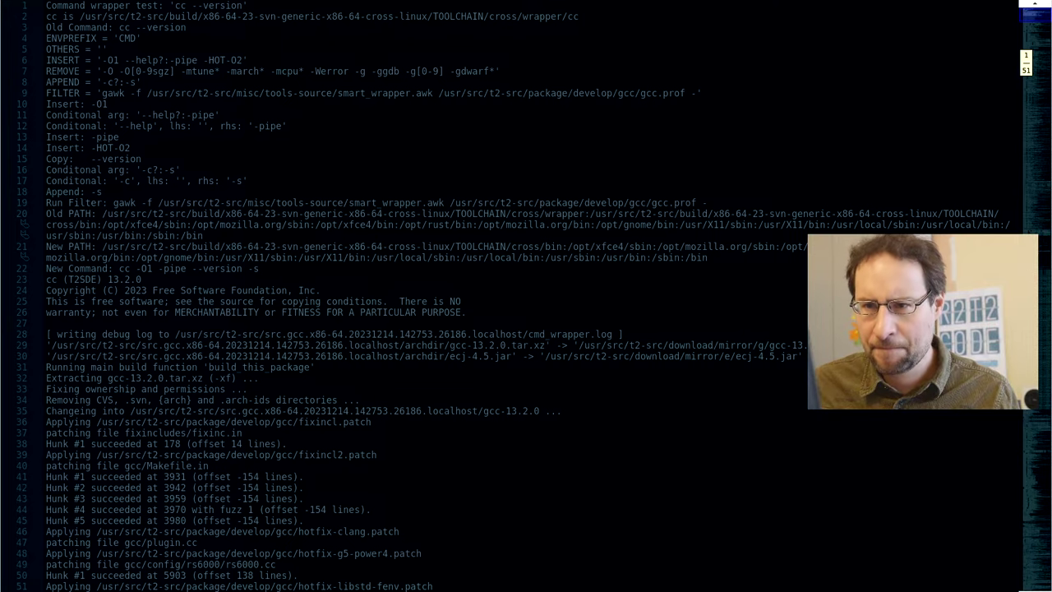
pyautogui.moveTo(1032, 8); pyautogui.dragTo(1031, 567)
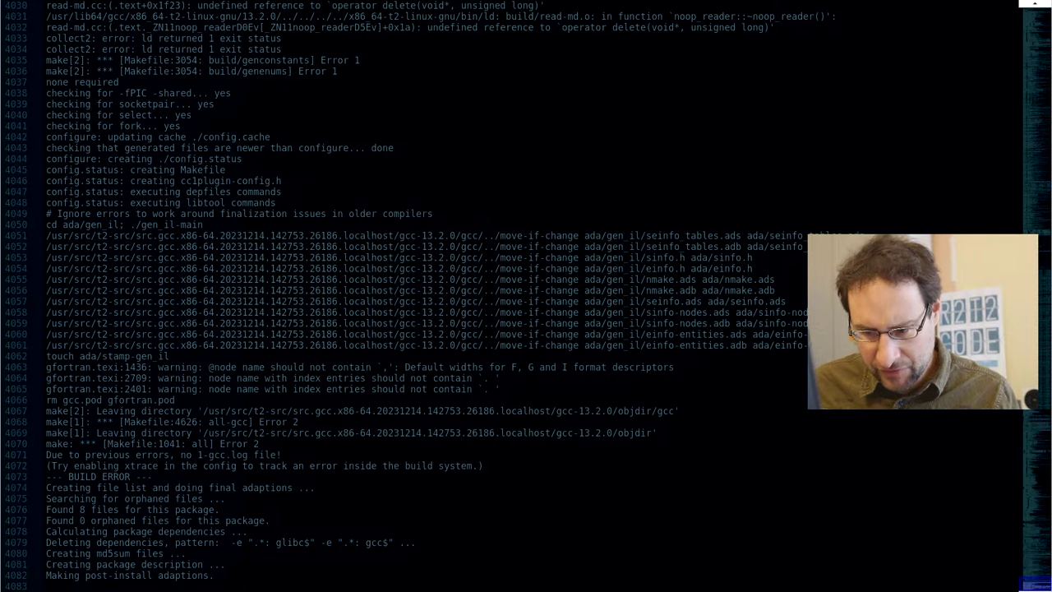
pyautogui.hotkey('ctrl', 'shift', 'f')
pyautogui.write('or:')
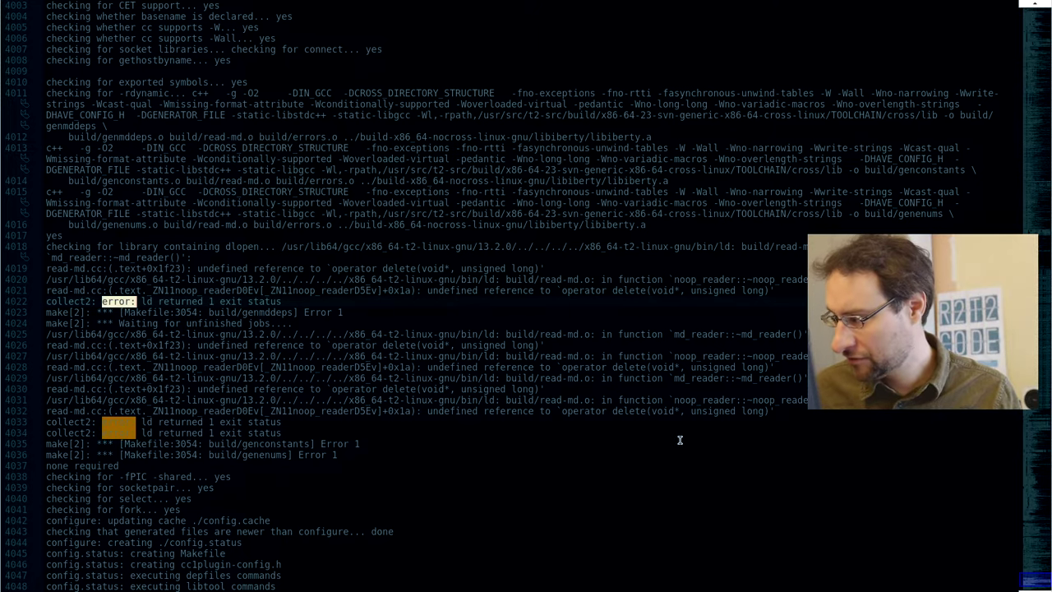
# Examine the compiler wrapper and configure output at the log's beginning and the build error lines at its end.
pyautogui.scroll(20, 1008, 430)
pyautogui.moveTo(1008, 430); pyautogui.dragTo(1028, 14)
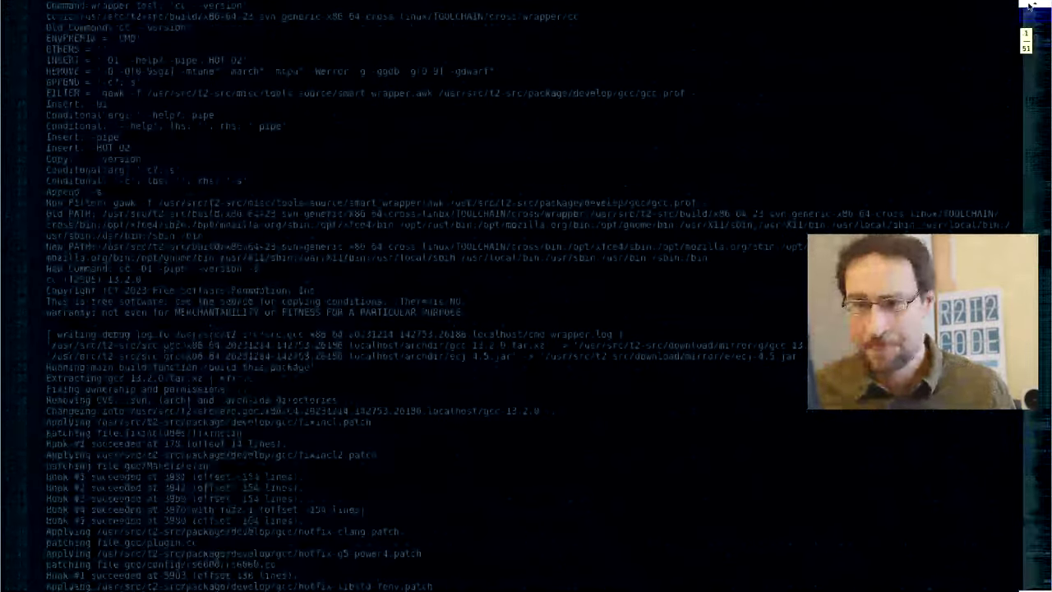
pyautogui.scroll(-3, 1029, 7)
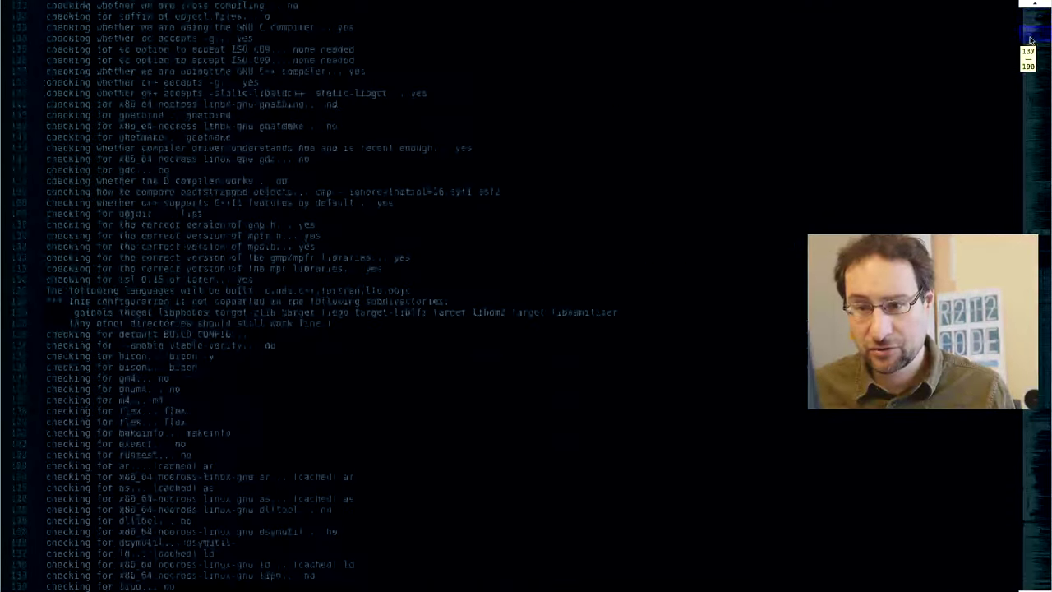
pyautogui.scroll(3, 1030, 6)
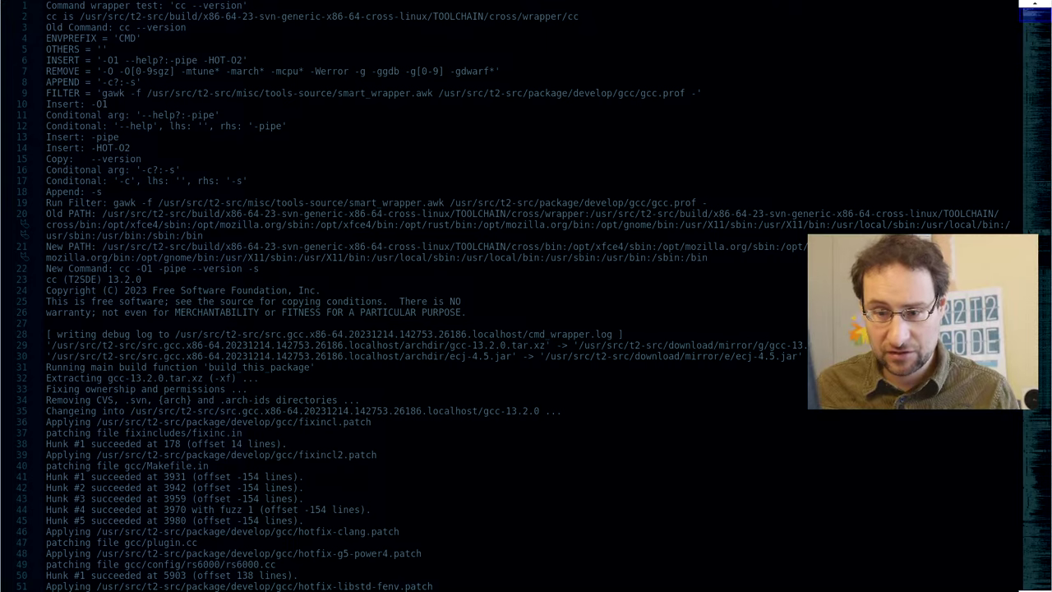
pyautogui.scroll(-9, 89, 307)
pyautogui.scroll(-20, 159, 435)
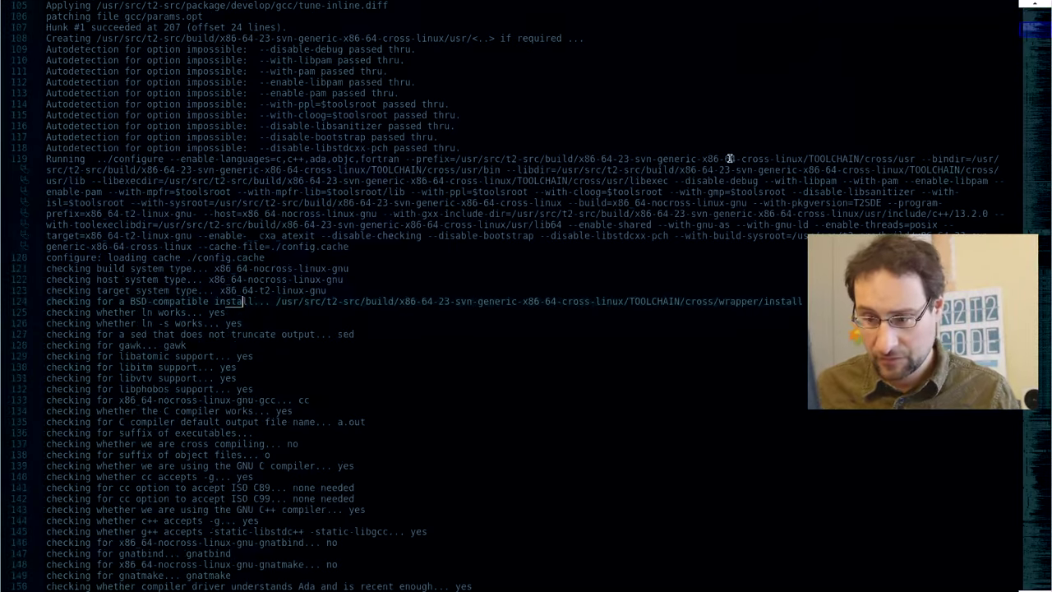
pyautogui.moveTo(1038, 24); pyautogui.dragTo(1027, 556)
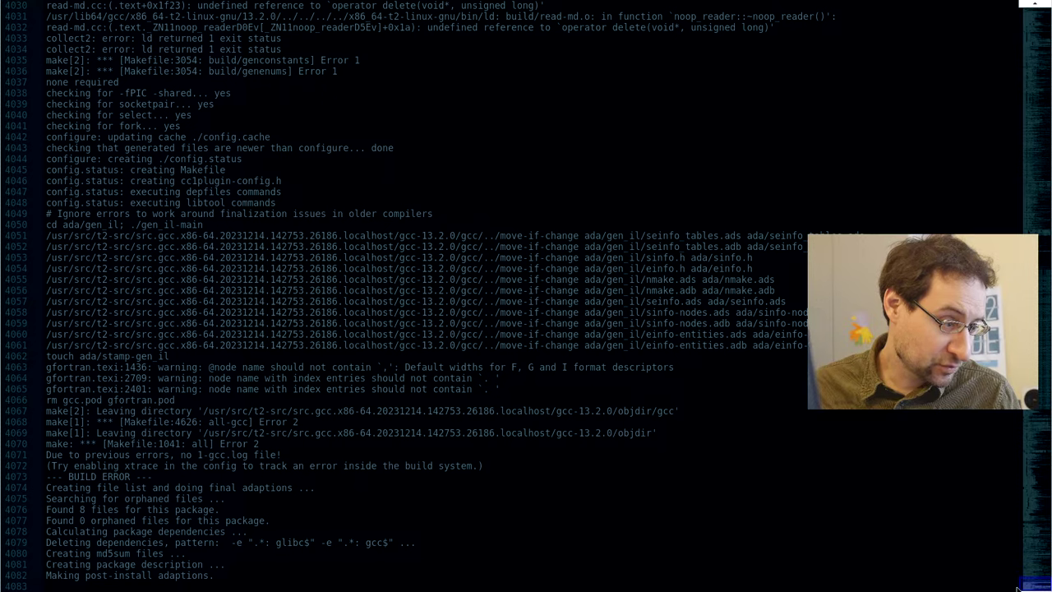
pyautogui.scroll(10, 1017, 588)
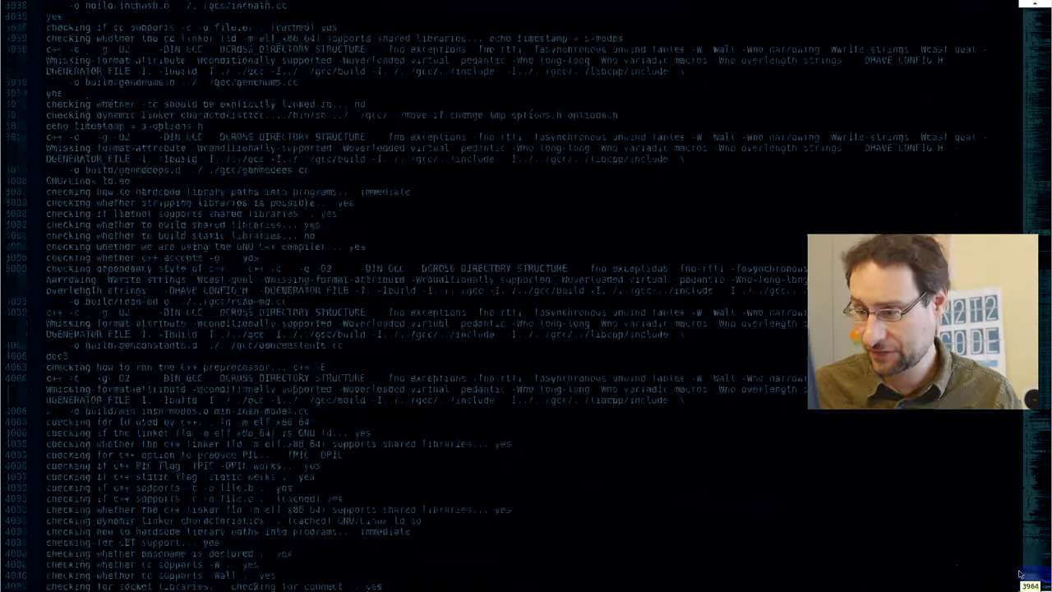
pyautogui.scroll(-10, 1019, 574)
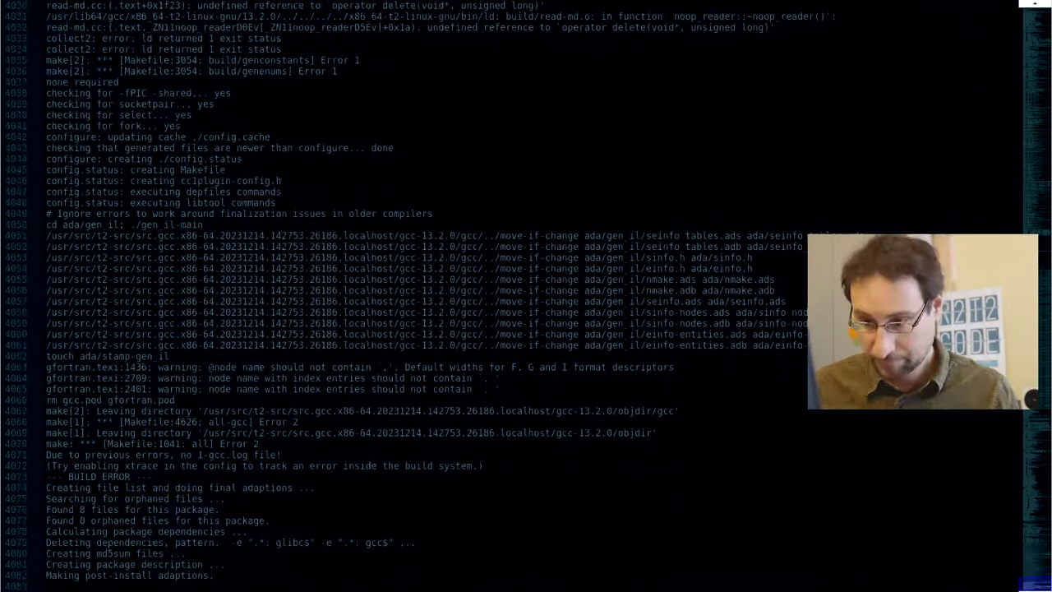
# Search the gcc log again for "error:" to locate the linker failure.
pyautogui.moveTo(493, 288); pyautogui.dragTo(574, 311)
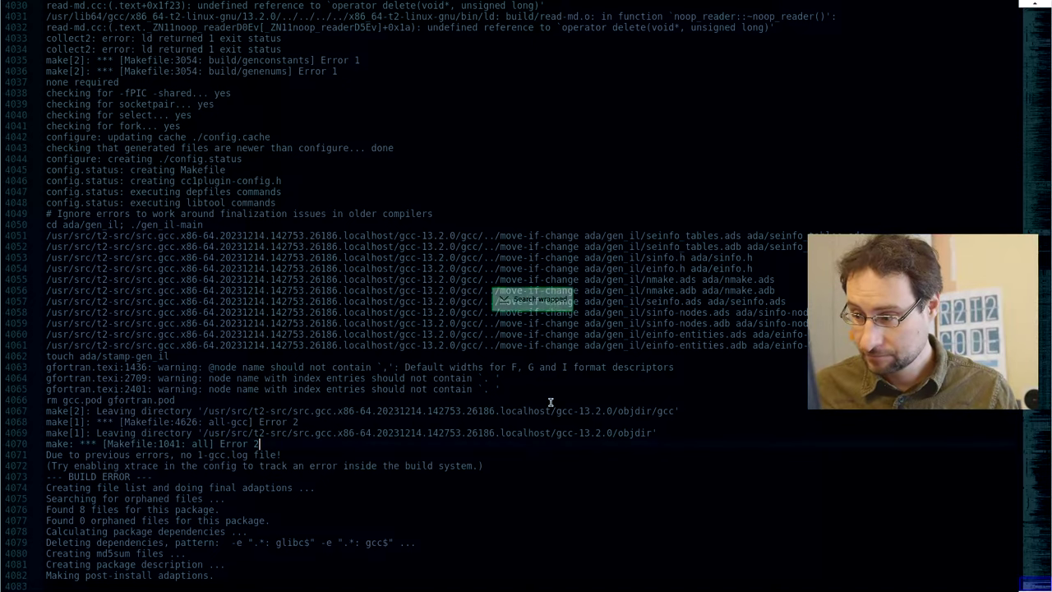
pyautogui.hotkey('ctrl', 'shift', 'f')
pyautogui.write('error')
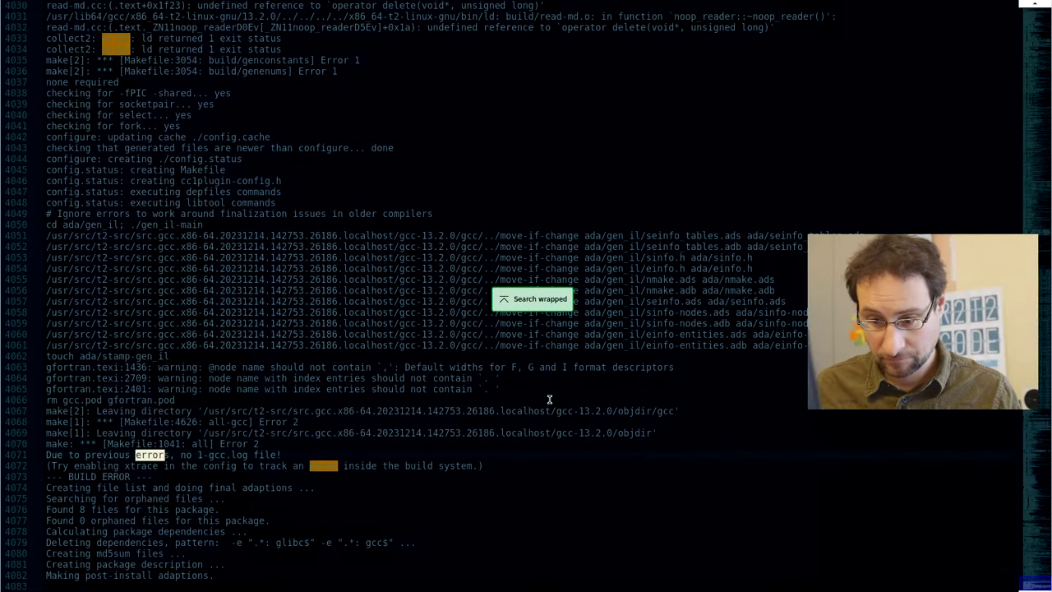
pyautogui.press('Return')
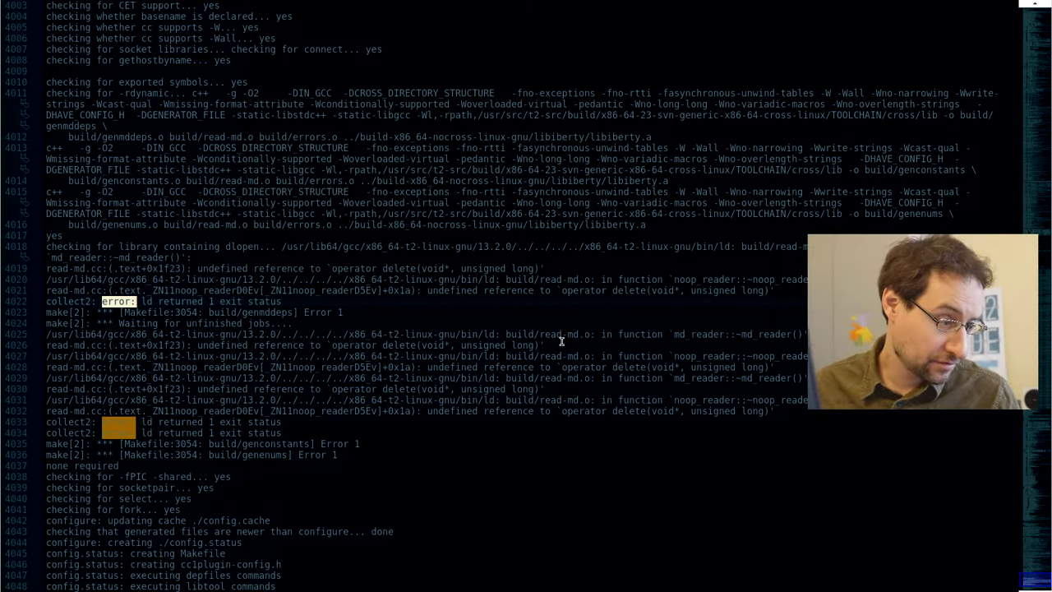
# Switch to the terminals, check the stone package build output, and terminate the QEMU session running the installer.
pyautogui.hotkey('alt', 'Tab')
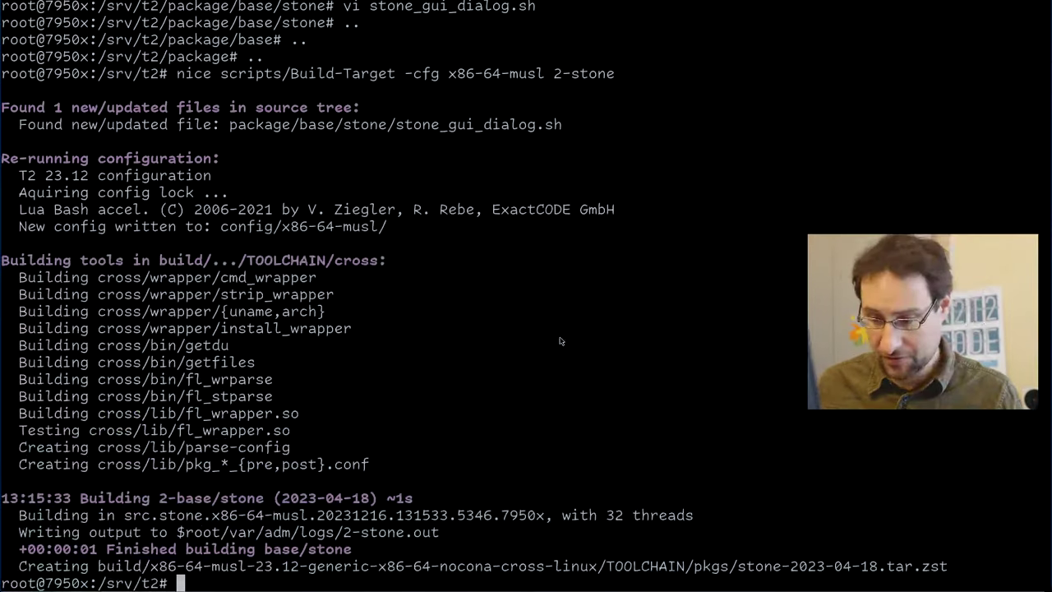
pyautogui.hotkey('alt', 'Tab')
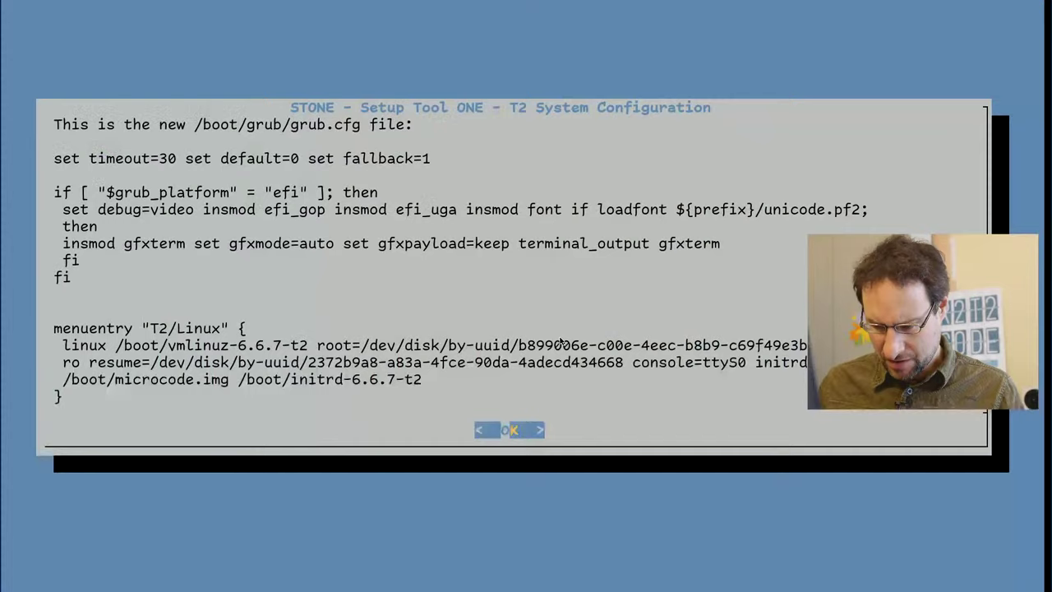
pyautogui.hotkey('ctrl', 'a')
pyautogui.press('x')
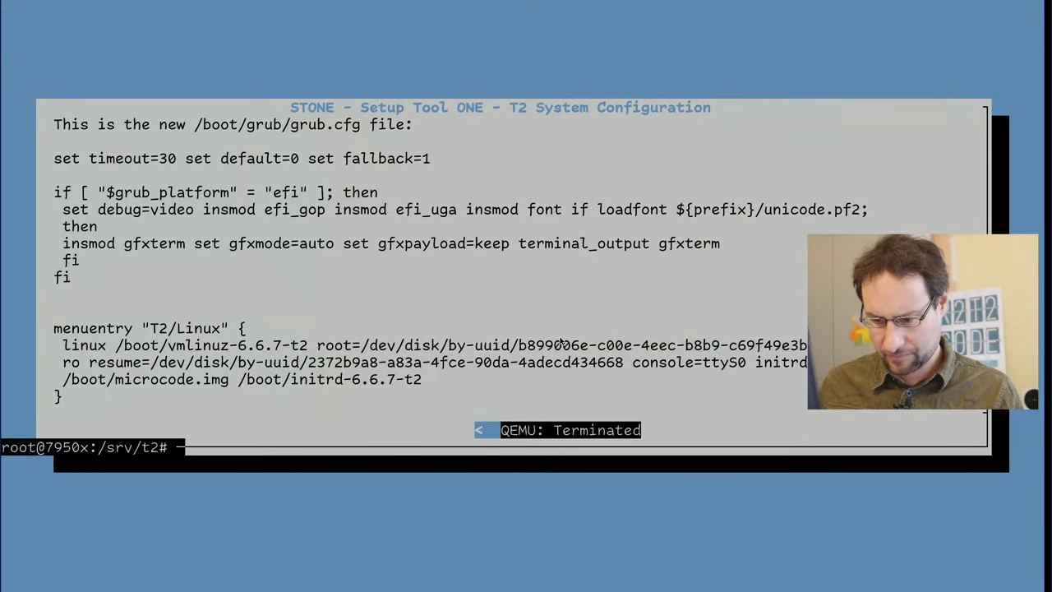
pyautogui.hotkey('alt', 'Tab')
pyautogui.hotkey('alt', 'Tab')
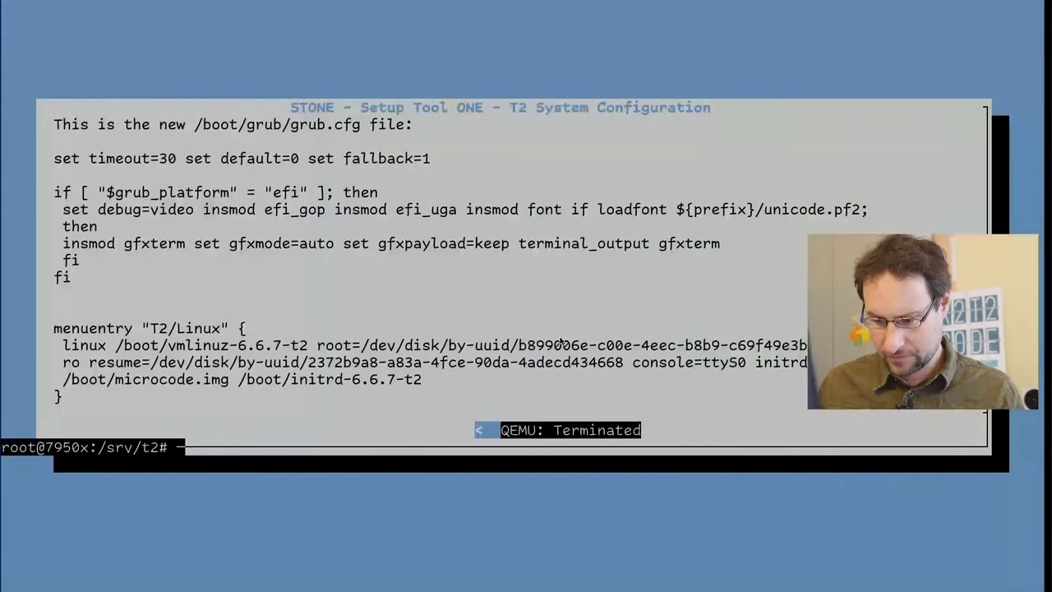
# Rebuild the whole x86-64-musl target from /srv/t2 with nice scripts/Build-Target -cfg x86-64-musl.
pyautogui.hotkey('ctrl', 'r')
pyautogui.write('Tar')
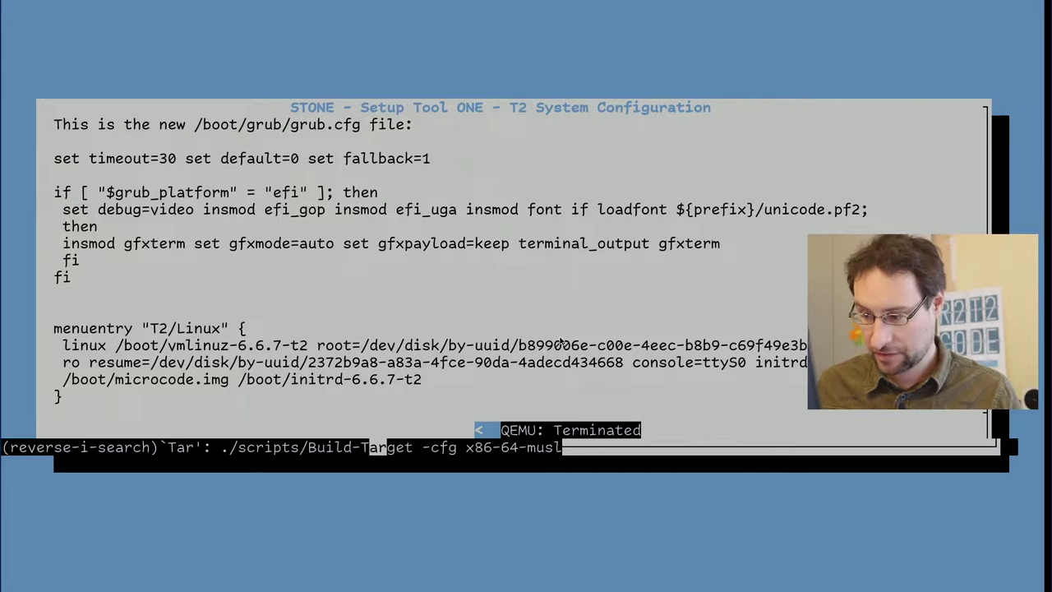
pyautogui.hotkey('alt', 'Tab')
pyautogui.hotkey('ctrl', 'c')
pyautogui.hotkey('ctrl', 'r')
pyautogui.write('Tar')
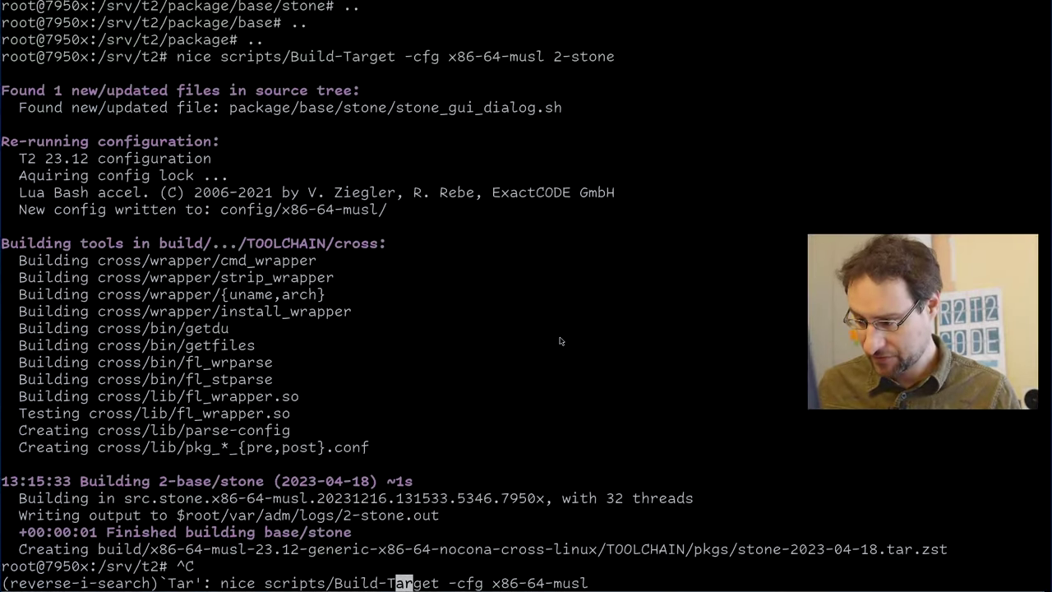
pyautogui.press('Return')
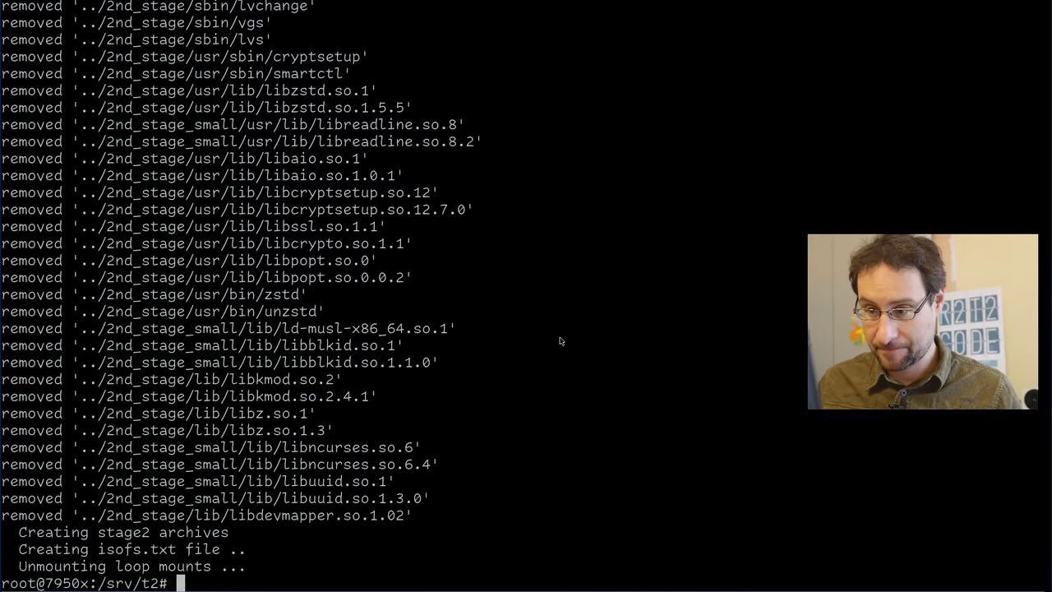
pyautogui.hotkey('ctrl', 'r')
pyautogui.write('Tar')
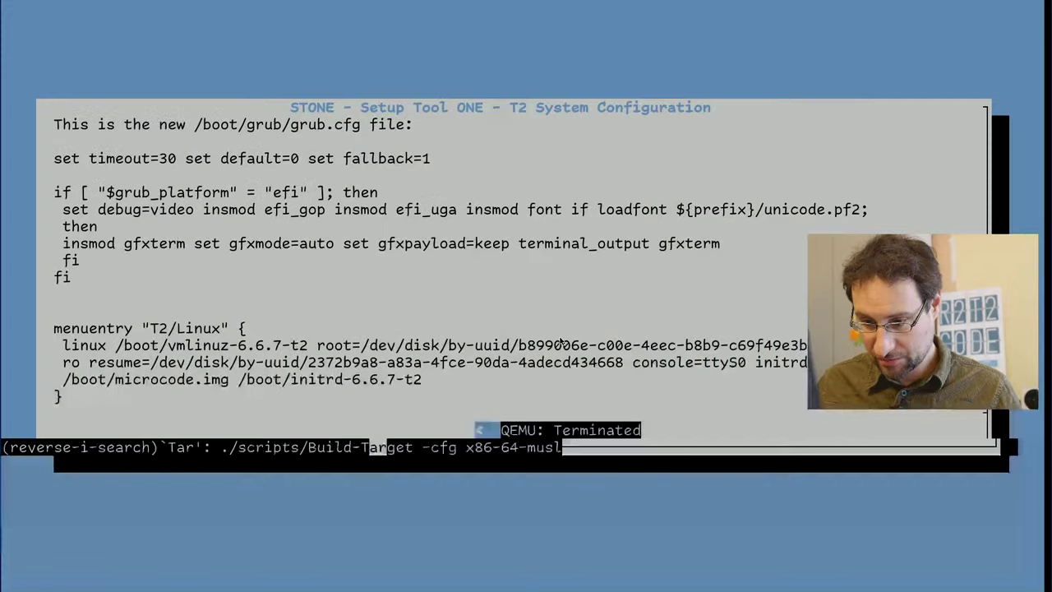
pyautogui.hotkey('ctrl', 'c')
pyautogui.hotkey('ctrl', 'r')
pyautogui.write('Tart')
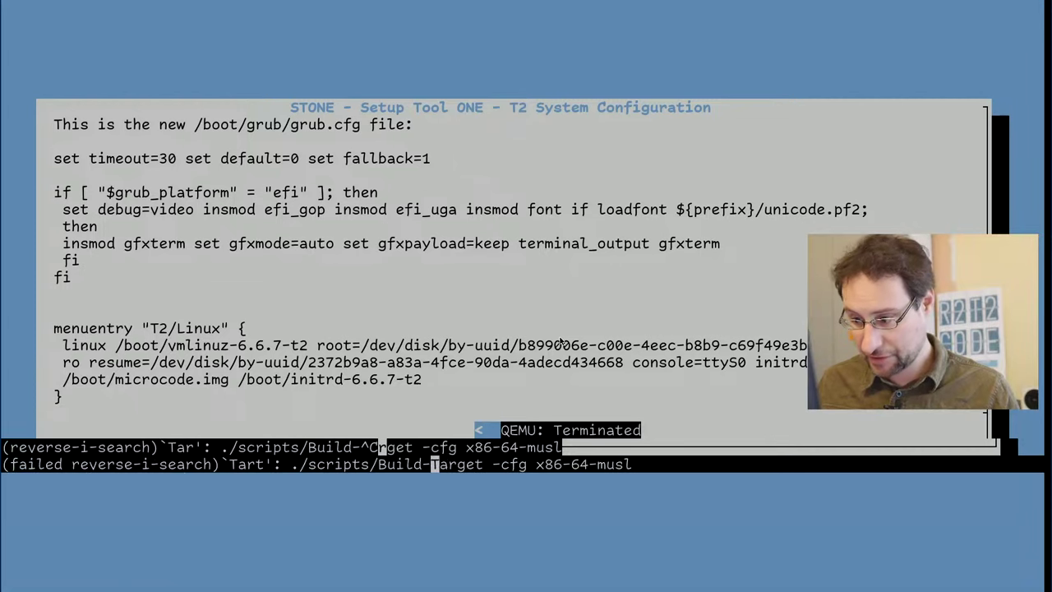
pyautogui.hotkey('ctrl', 'c')
pyautogui.hotkey('ctrl', 'r')
pyautogui.write('Ta')
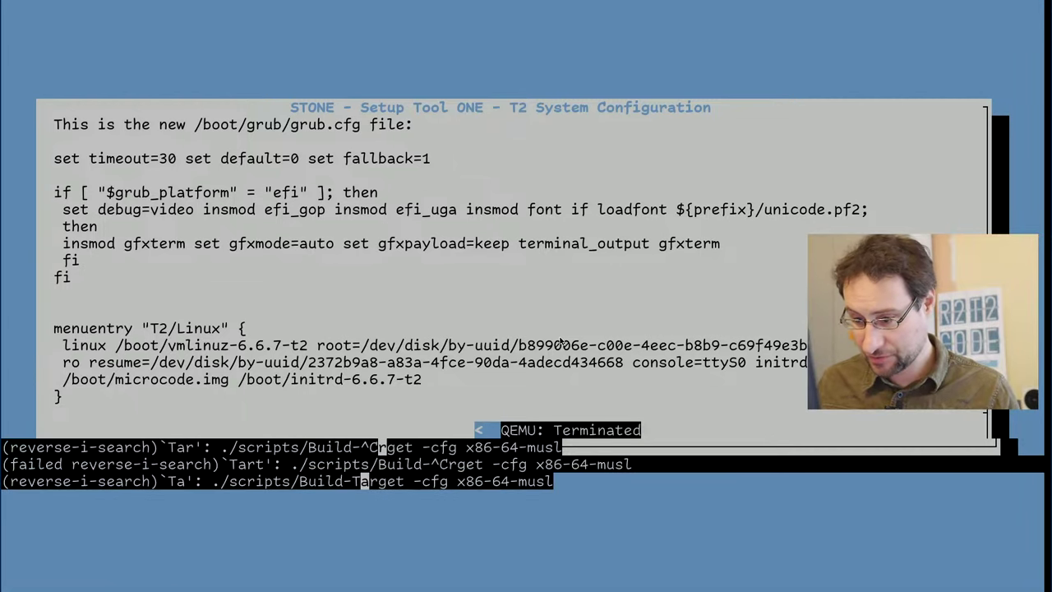
pyautogui.hotkey('ctrl', 'c')
# Create the installer ISO for the rebuilt target with ./scripts/Create-ISO x86-64-musl{,}.
pyautogui.hotkey('ctrl', 'r')
pyautogui.write('ISO')
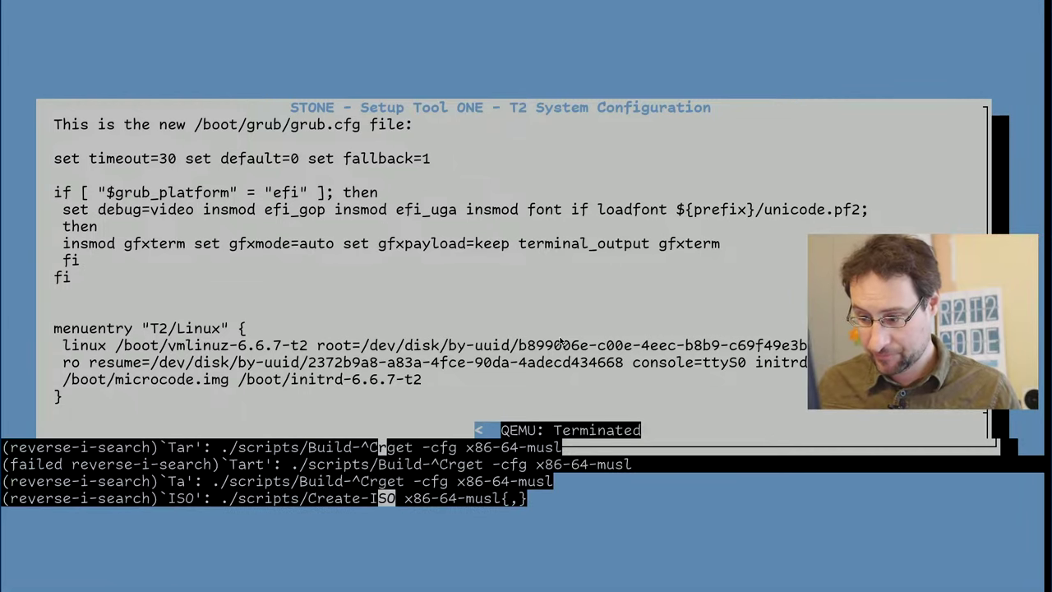
pyautogui.press('Return')
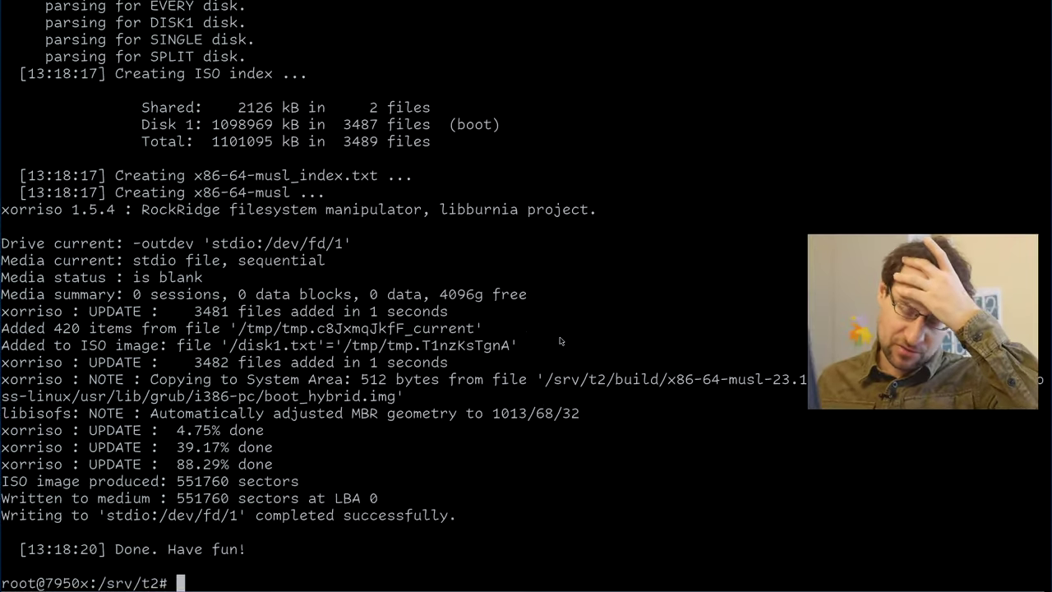
pyautogui.press('Up')
pyautogui.press('Up')
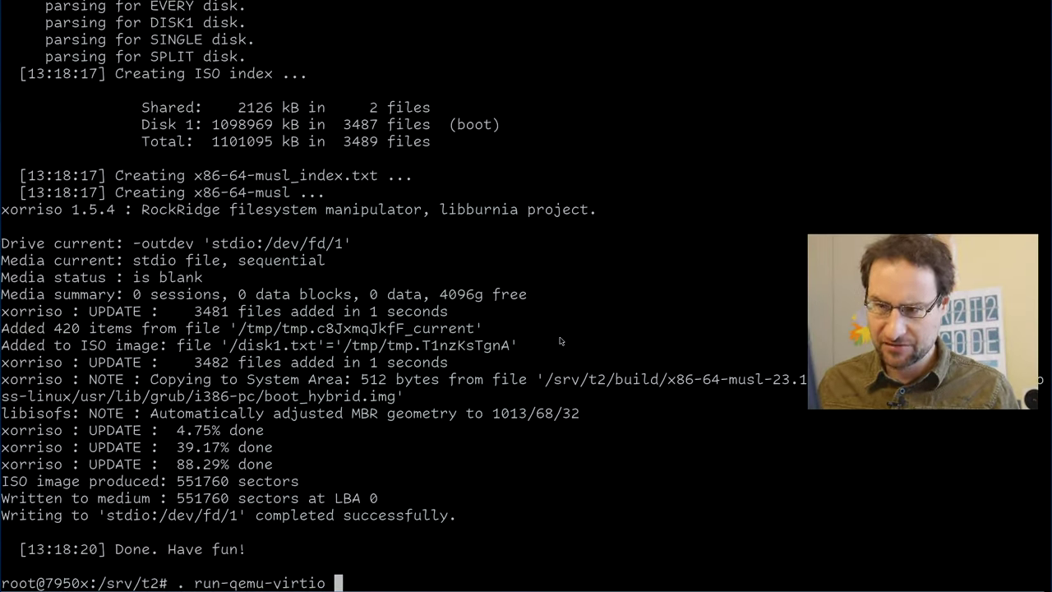
pyautogui.press('Return')
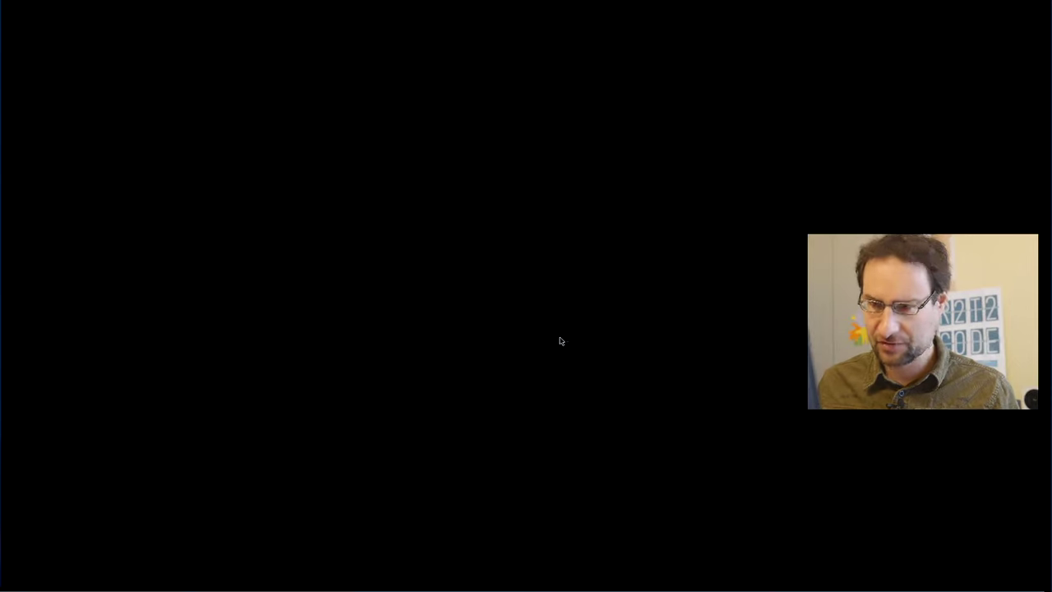
pyautogui.press('e')
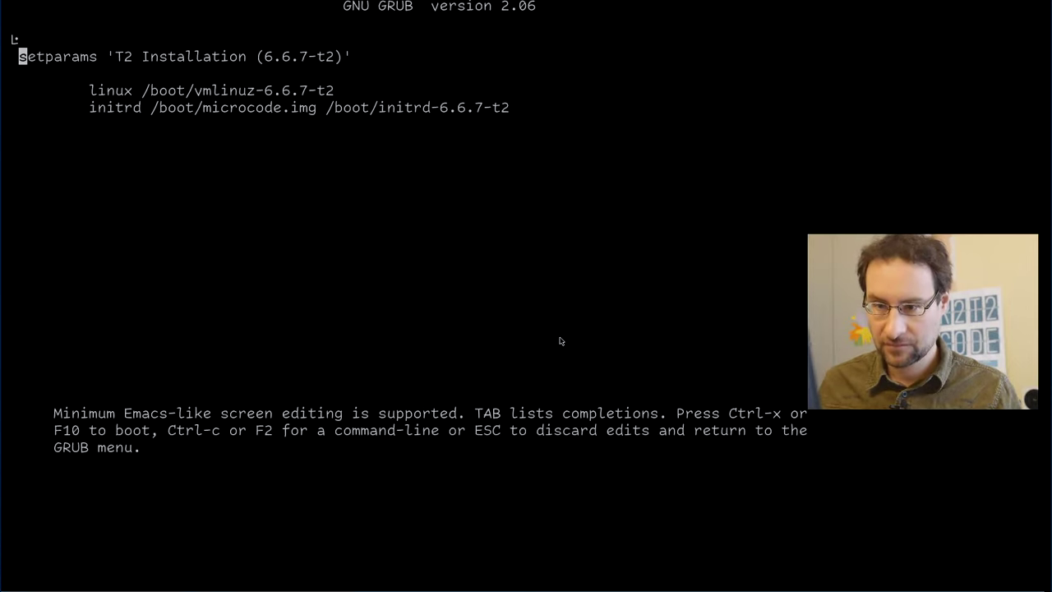
# Terminate the QEMU session at the GRUB editor and reset the terminal.
pyautogui.hotkey('ctrl', 'a')
pyautogui.write('xre')
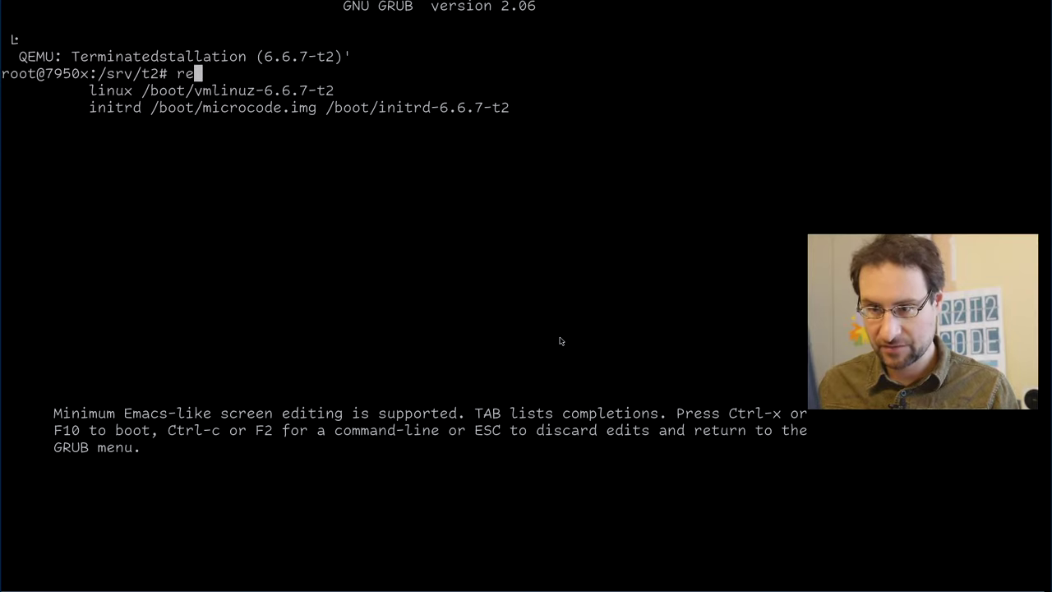
pyautogui.write('set')
pyautogui.press('Return')
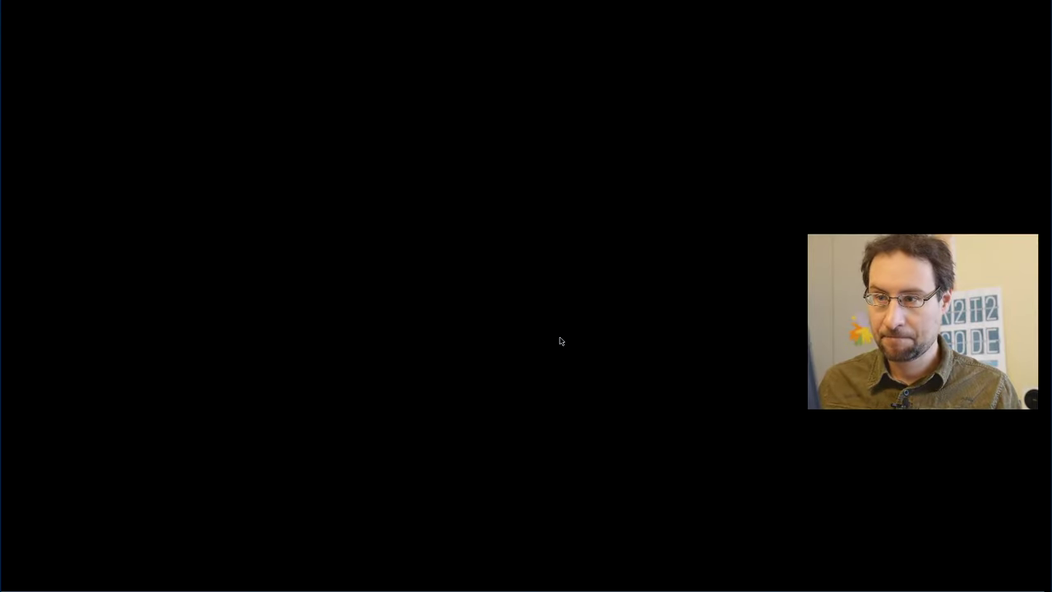
# Relaunch the virtual machine with . run-qemu-virtio and open the T2 Installation boot entry for editing.
pyautogui.press('Up')
pyautogui.press('Up')
pyautogui.press('Up')
pyautogui.press('Up')
pyautogui.press('e')
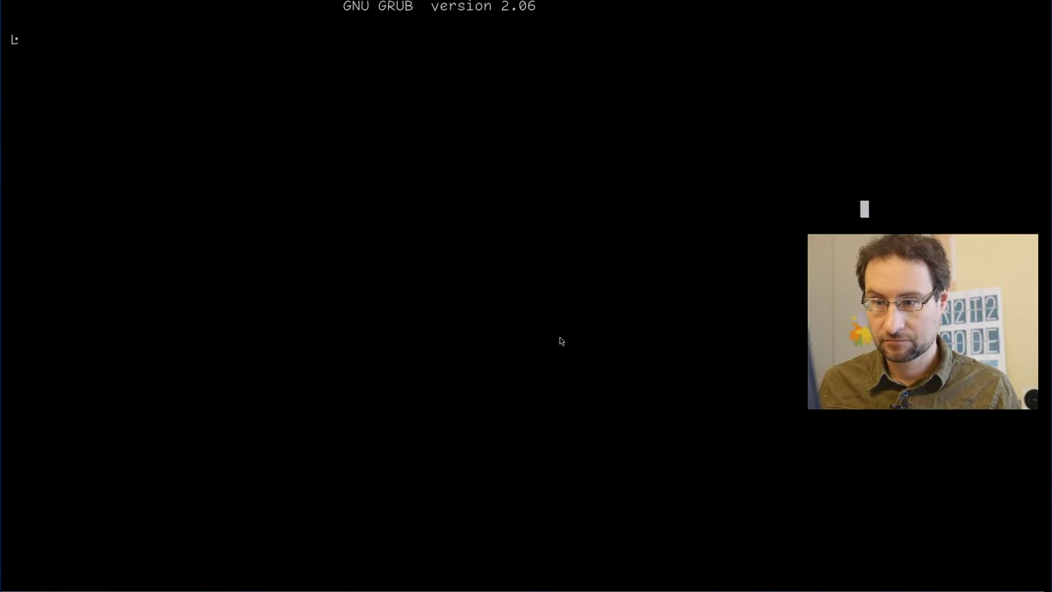
# Append console=ttyS0 to the kernel line of the boot entry and boot it.
pyautogui.press('Down')
pyautogui.press('End')
pyautogui.write('con')
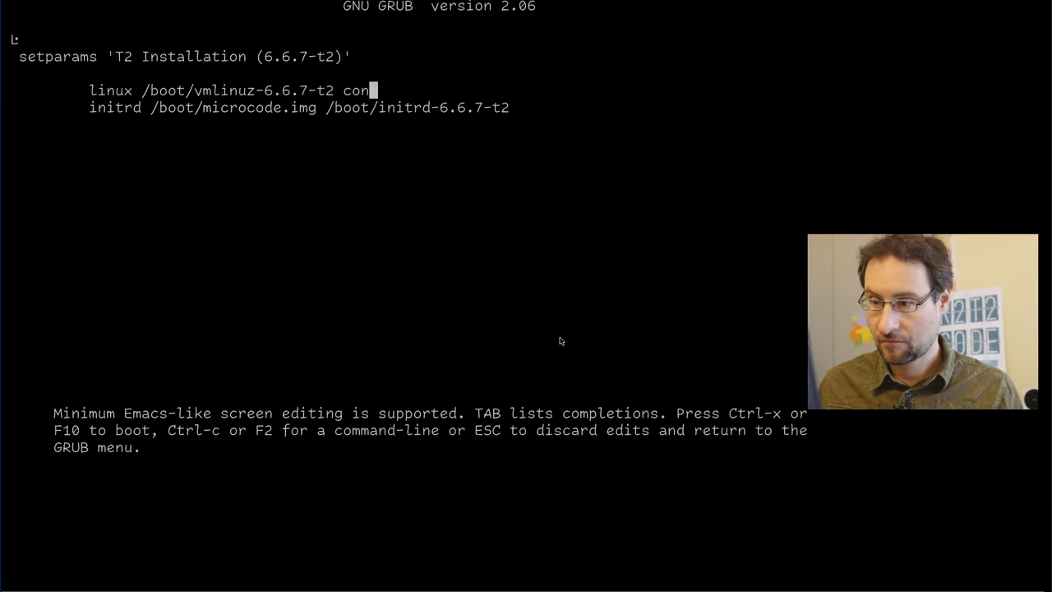
pyautogui.write('sole=ttyS0')
pyautogui.hotkey('ctrl', 'x')
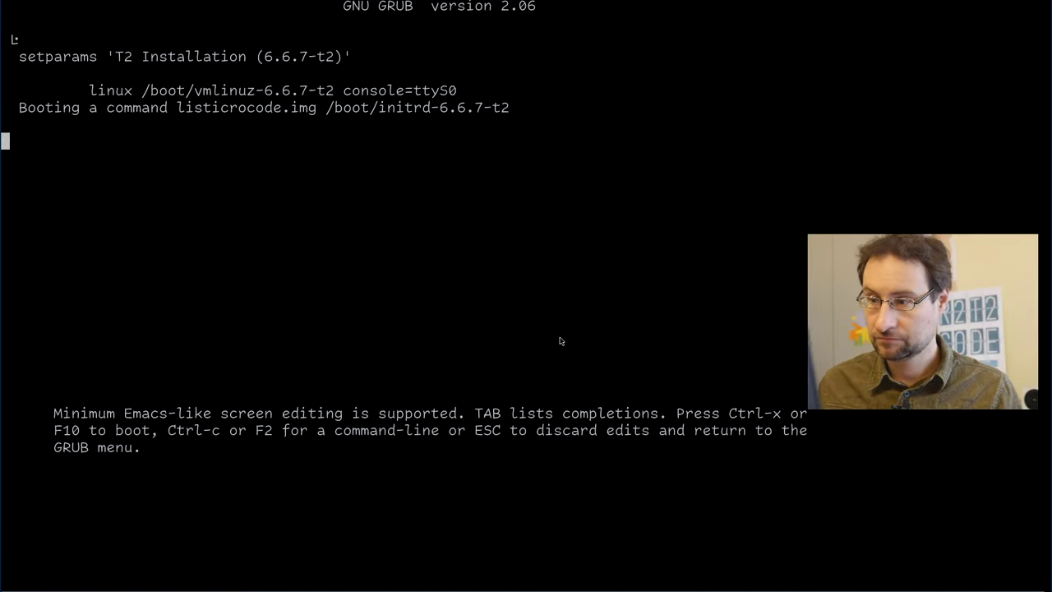
# Load the second stage system from /dev/sr0 with the default image files and accept ttyS0 as the terminal device.
pyautogui.press('Return')
pyautogui.press('Return')
pyautogui.press('Return')
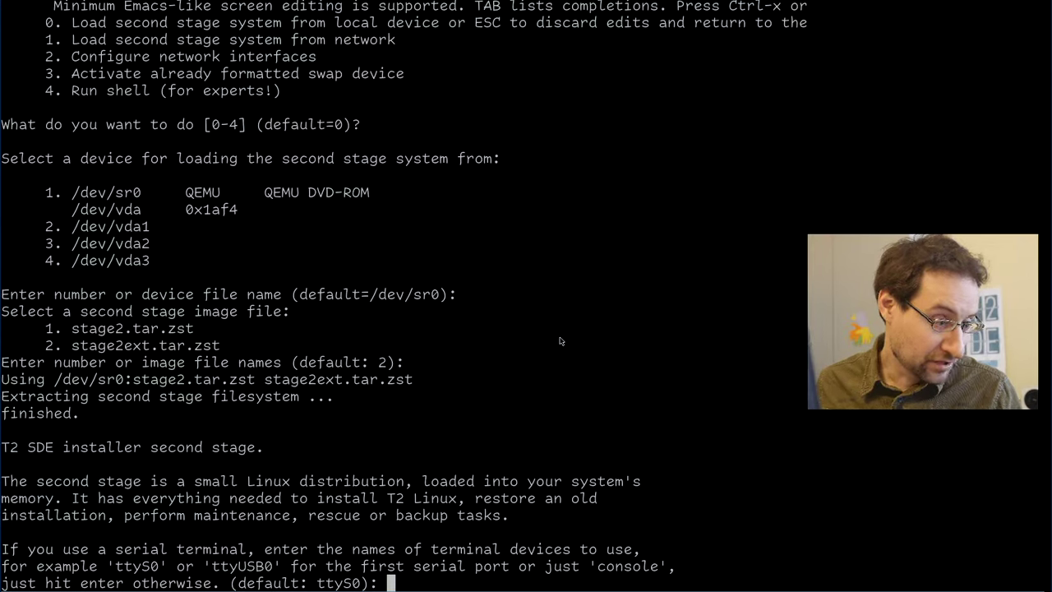
pyautogui.press('Return')
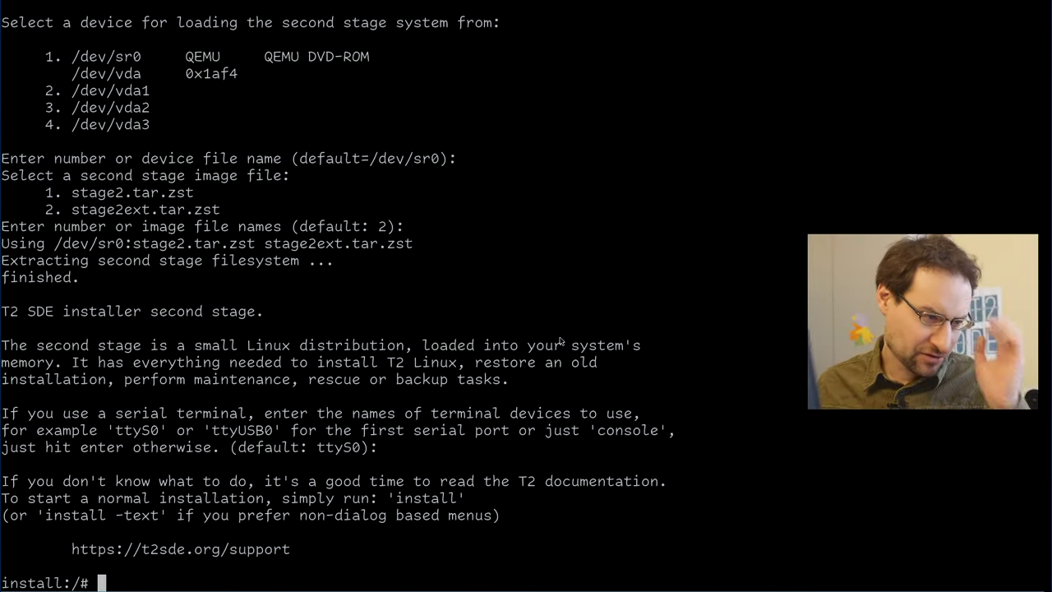
# Start the system installation with install and proceed to the storage setup.
pyautogui.write('in')
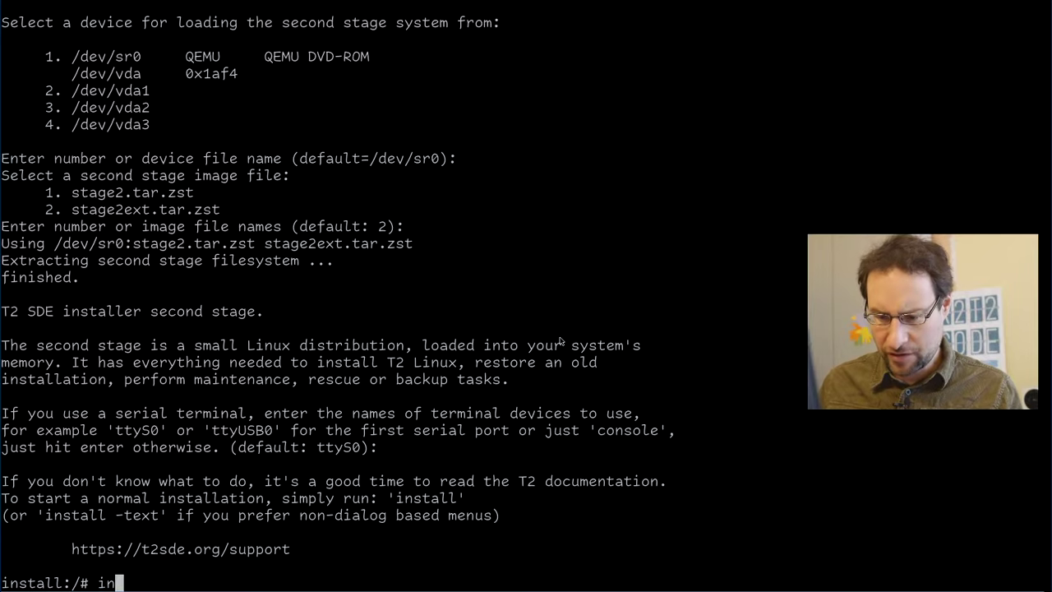
pyautogui.write('stall')
pyautogui.press('Return')
pyautogui.press('Return')
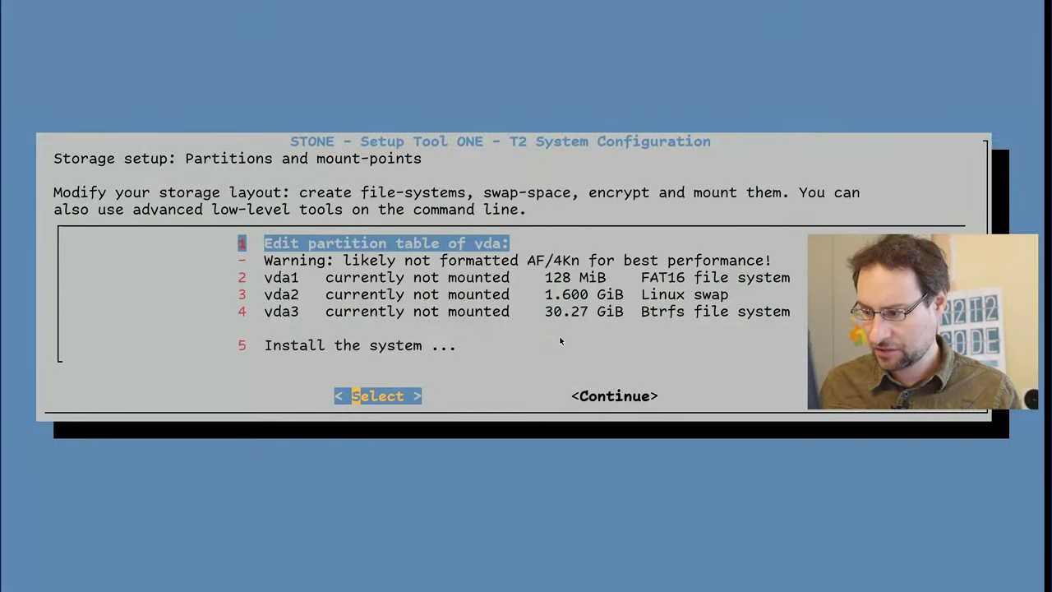
# Revisit the keyboard mapping selection from the storage setup and continue without choosing another mapping.
pyautogui.press('Tab')
pyautogui.press('Return')
pyautogui.press('Up')
pyautogui.press('Return')
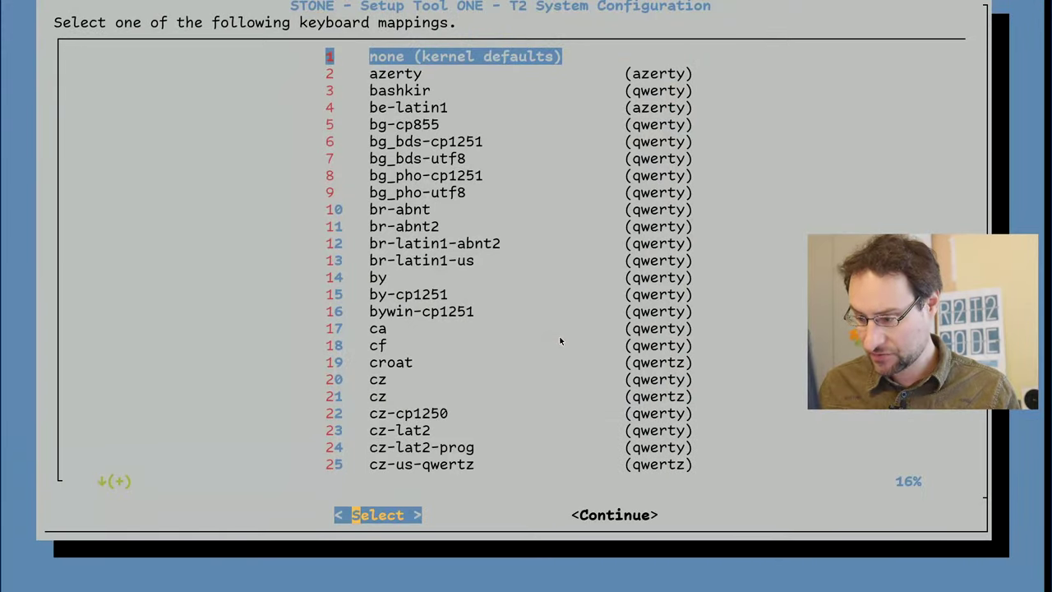
pyautogui.press('Tab')
pyautogui.press('Return')
# Automatically partition vda as bootable for x86_64-efi and create a btrfs filesystem on /dev/vda3.
pyautogui.press('Return')
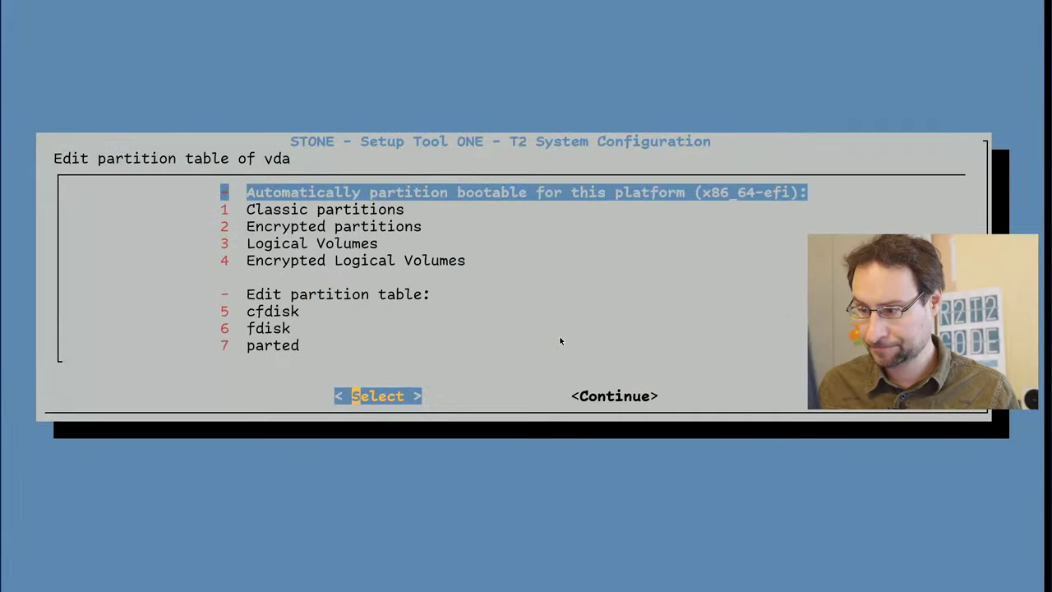
pyautogui.press('Return')
pyautogui.press('Return')
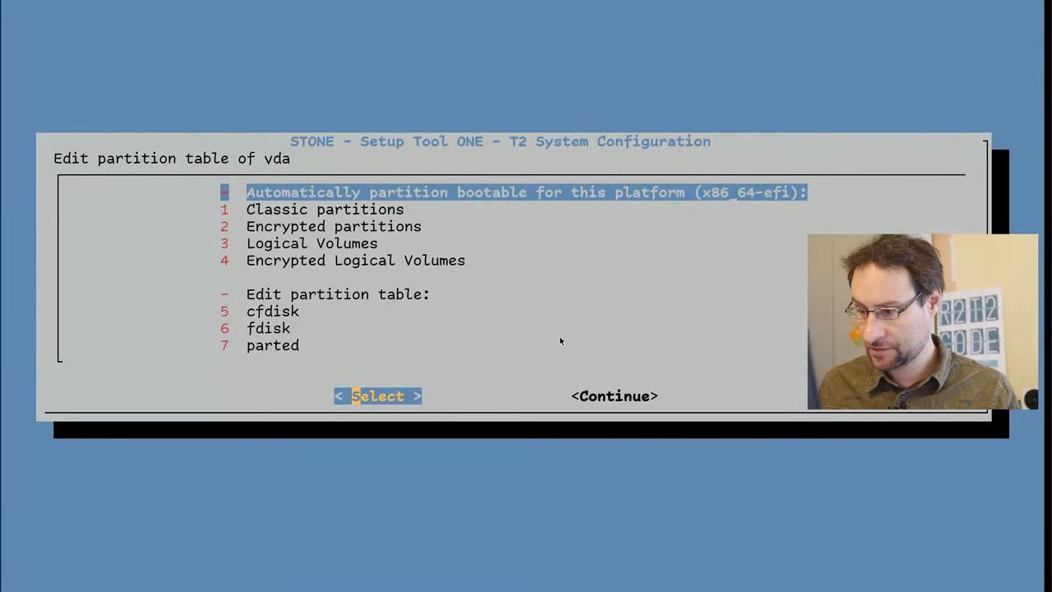
pyautogui.press('Return')
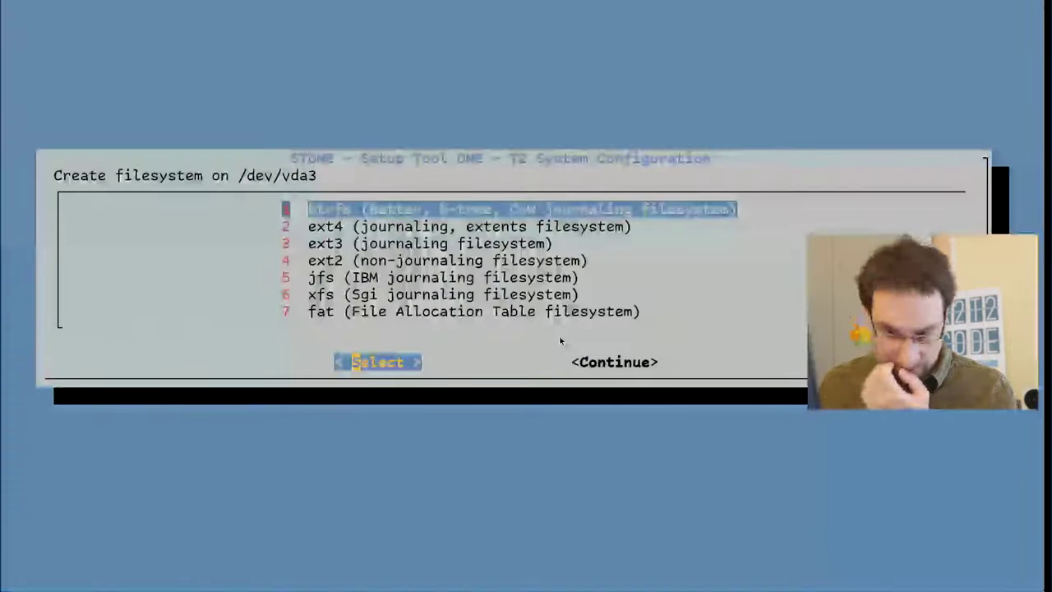
pyautogui.press('Return')
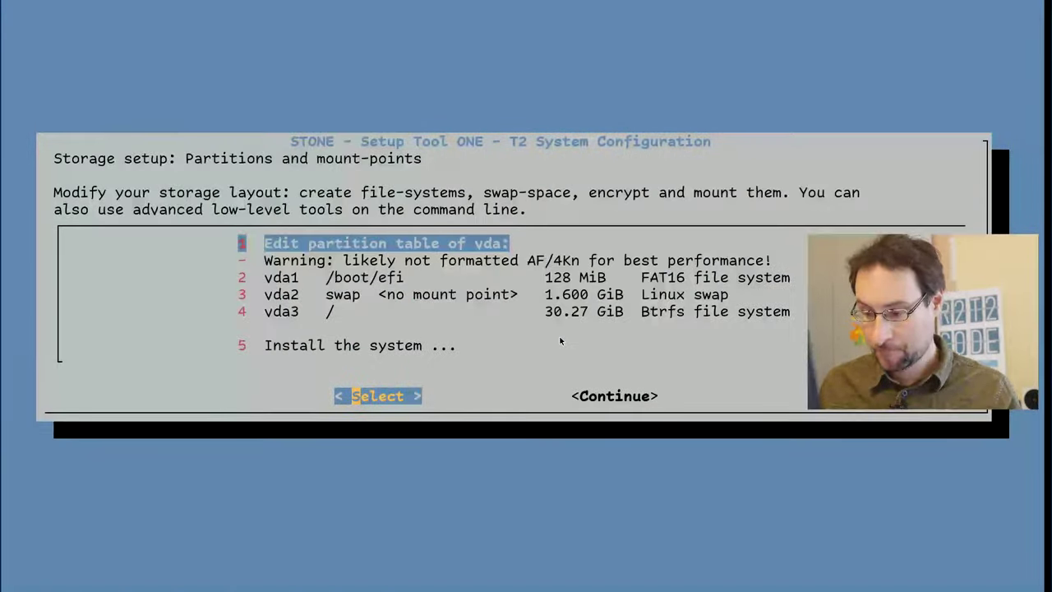
# Proceed to installing the system and start the recommended gasgui Package Manager.
pyautogui.press('Down')
pyautogui.press('Down')
pyautogui.press('Down')
pyautogui.press('Down')
pyautogui.press('Return')
pyautogui.press('End')
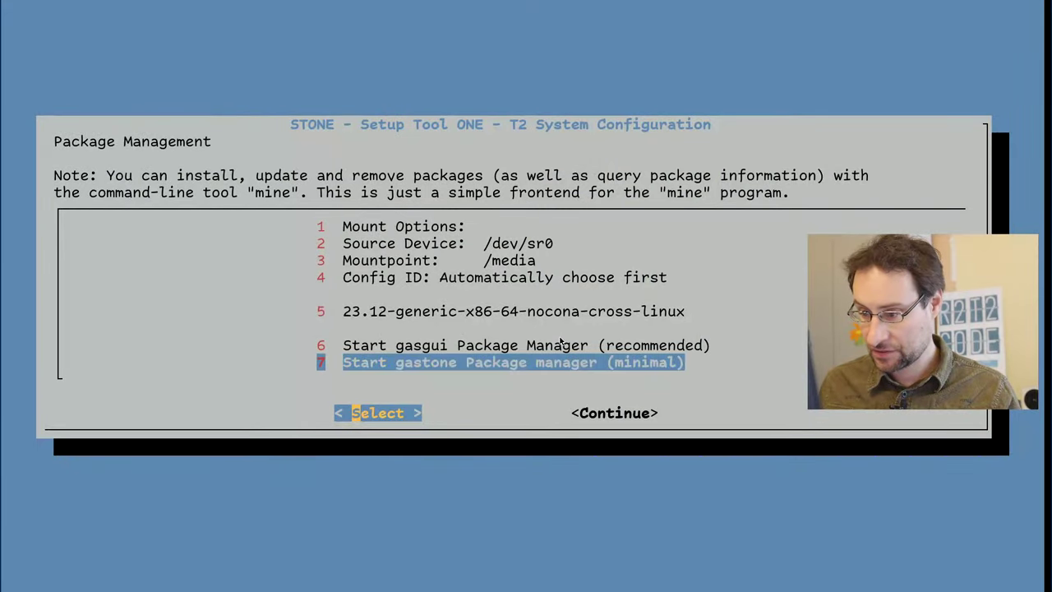
pyautogui.press('Up')
pyautogui.press('Return')
# Choose the full install and install the selected packages.
pyautogui.press('Down')
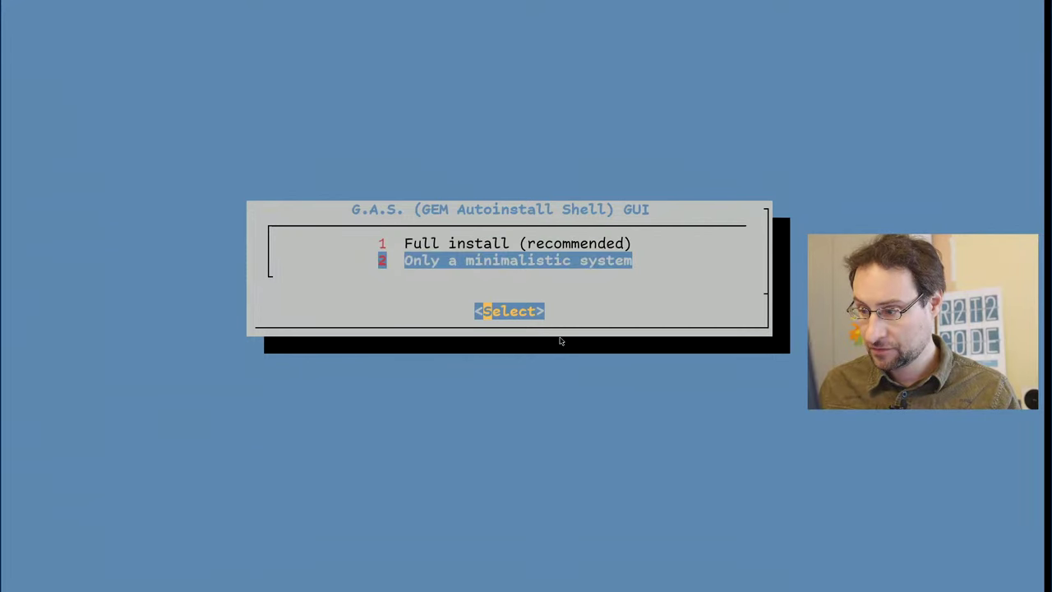
pyautogui.press('Up')
pyautogui.press('Return')
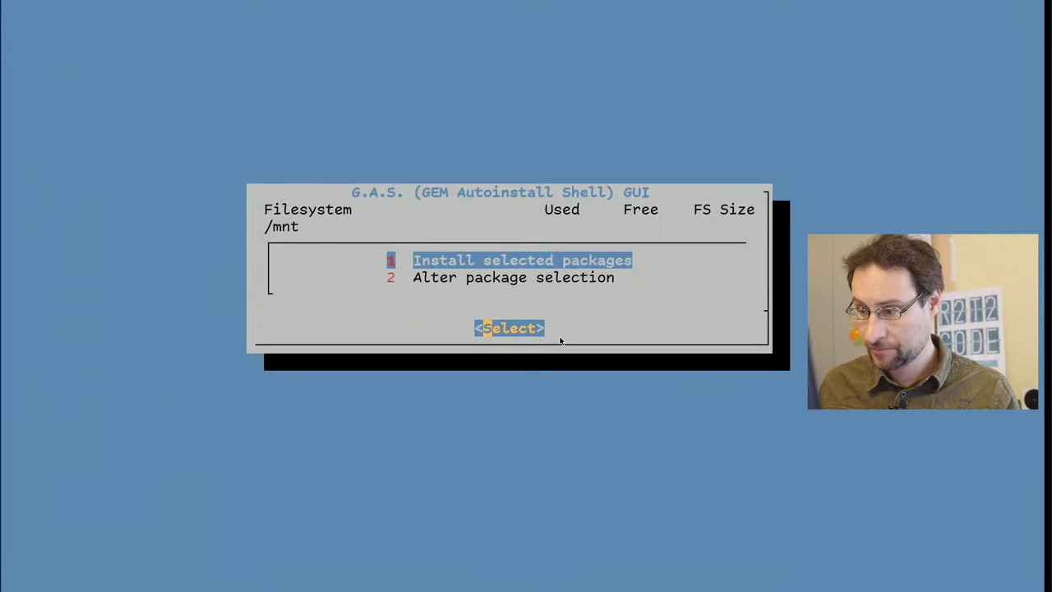
pyautogui.press('Return')
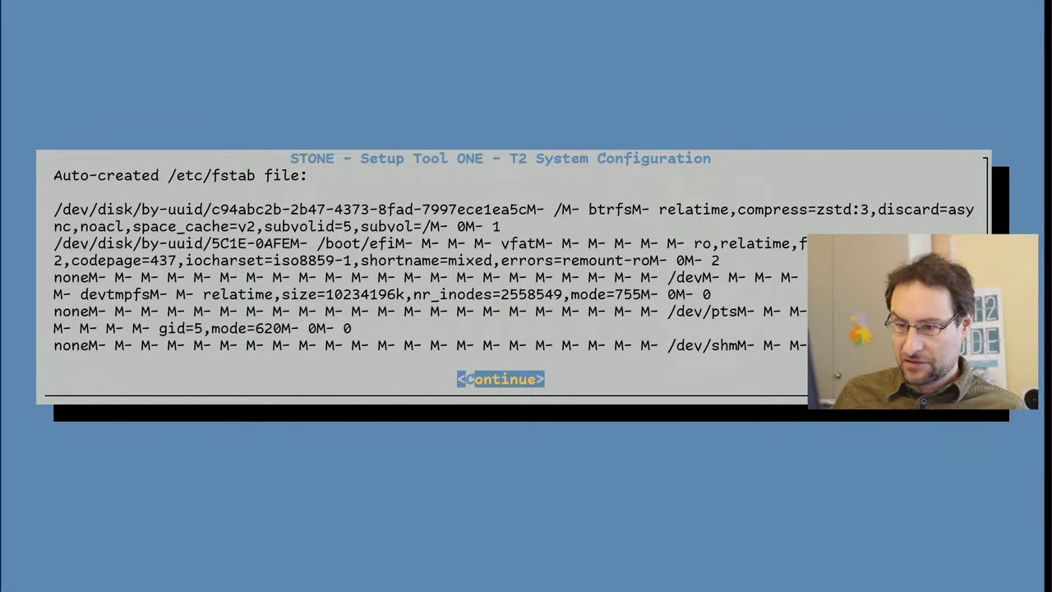
# Accept the auto-created /etc/fstab and the kernel default keyboard mapping, and confirm the root password prompts.
pyautogui.press('Return')
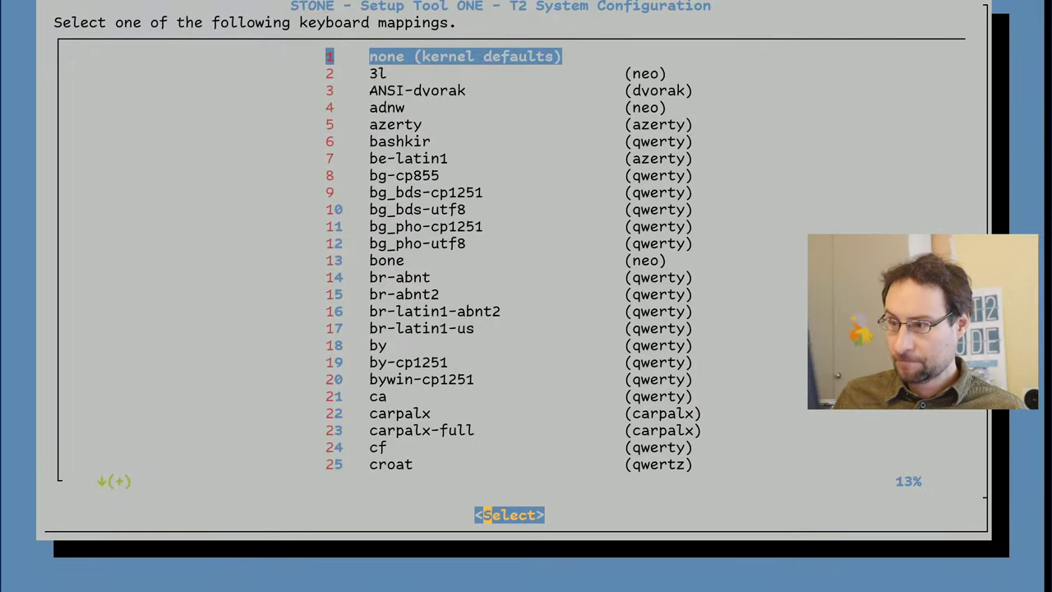
pyautogui.press('Return')
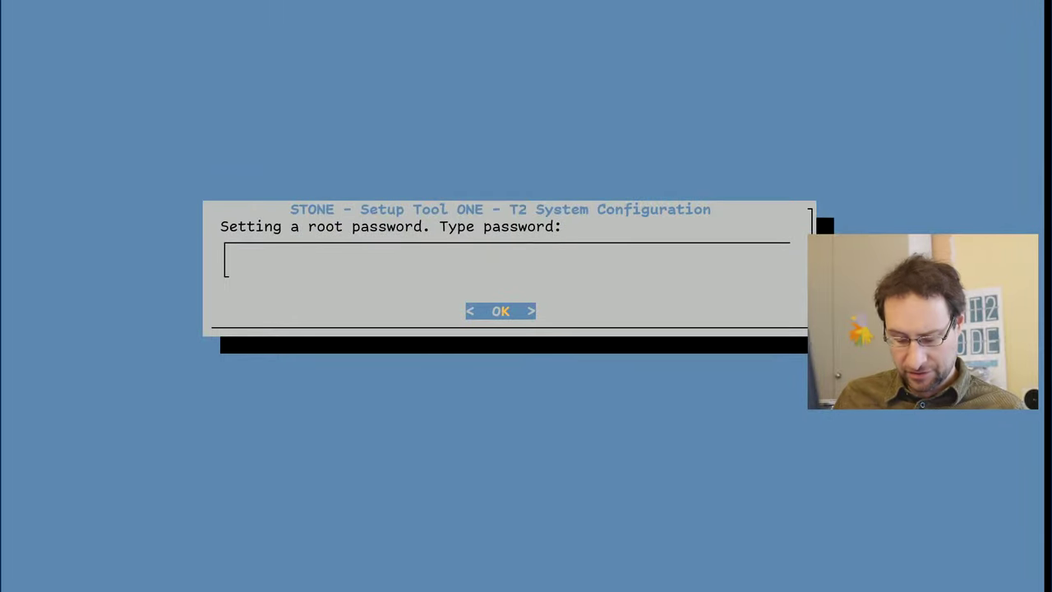
pyautogui.press('Return')
pyautogui.press('Return')
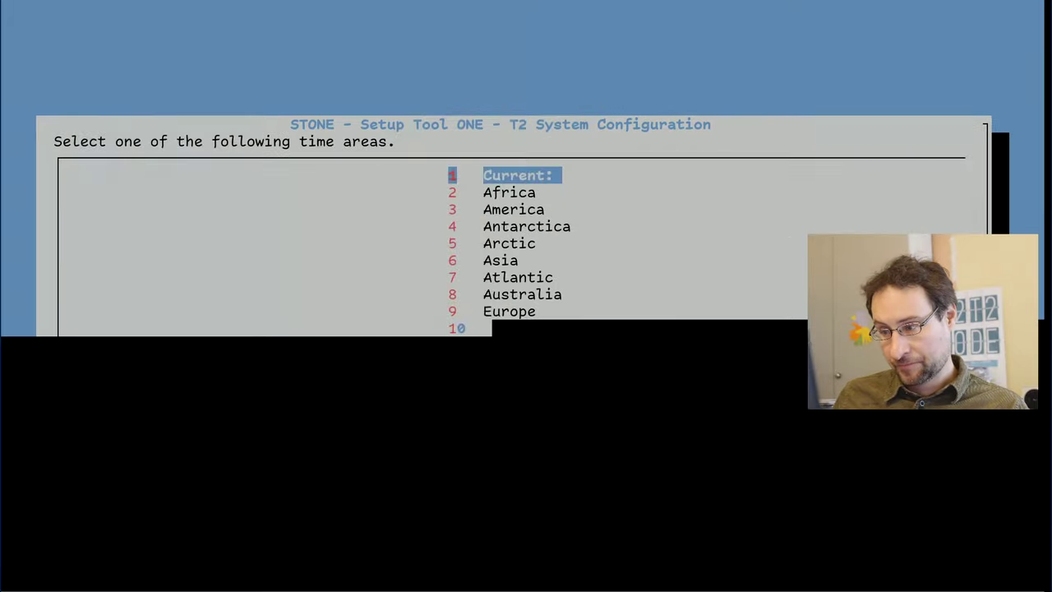
# Choose a time area and accept 12-16 12:20 2023 as the UTC date and time.
pyautogui.press('Down')
pyautogui.press('Down')
pyautogui.press('Down')
pyautogui.press('Down')
pyautogui.press('Down')
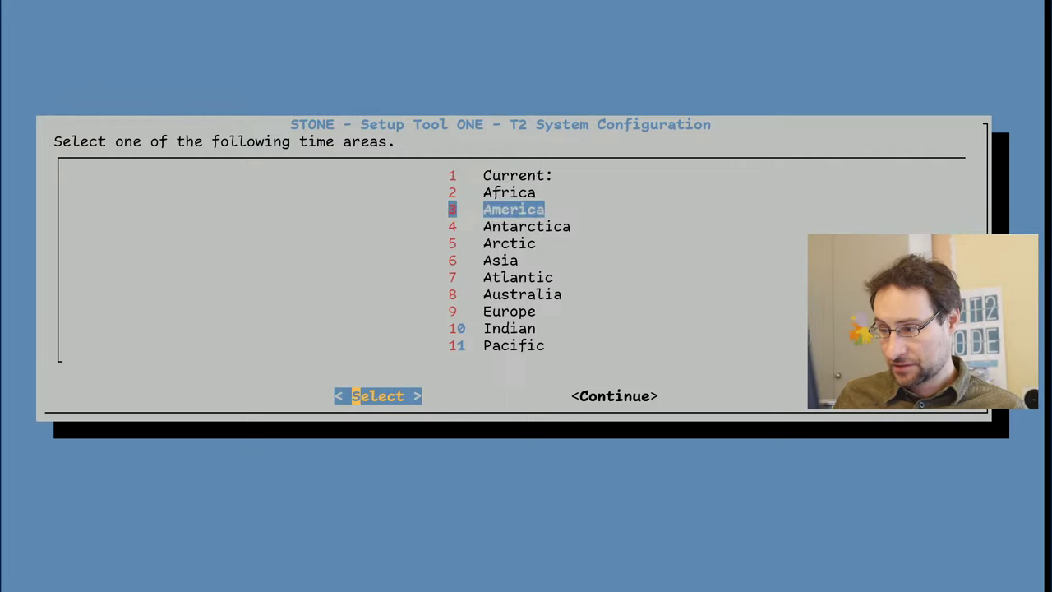
pyautogui.press('Return')
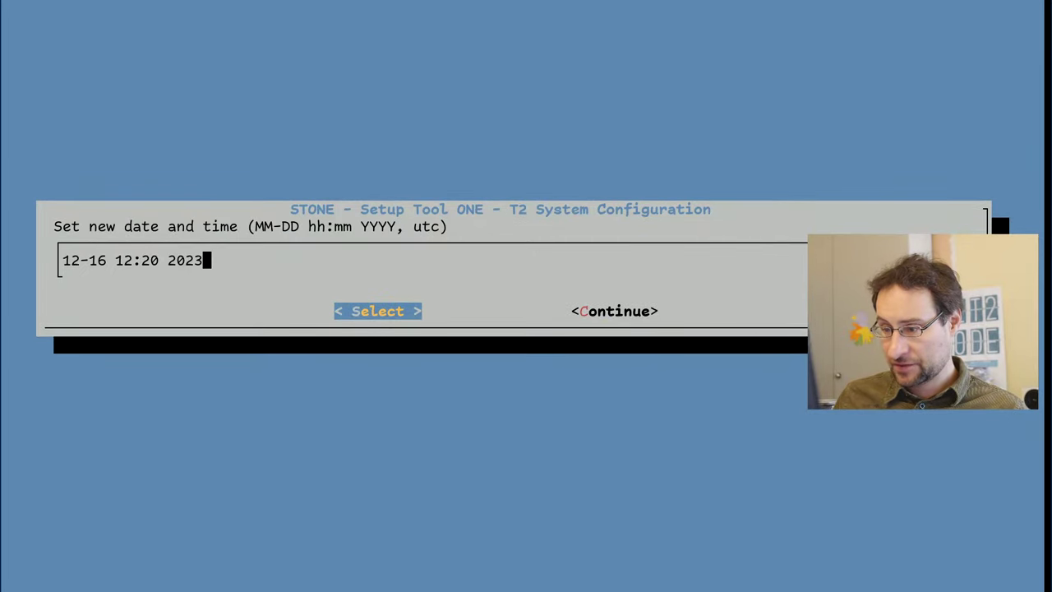
pyautogui.press('Return')
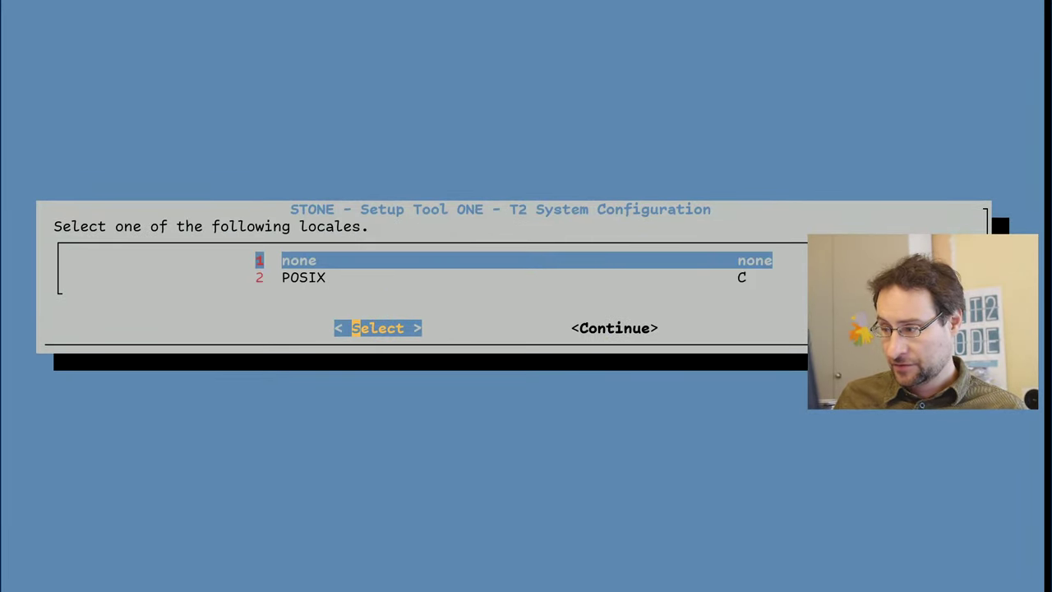
# Keep the locale at none, accept the new grub.cfg, and finish the GRUB2 boot loader setup.
pyautogui.press('Return')
pyautogui.press('Return')
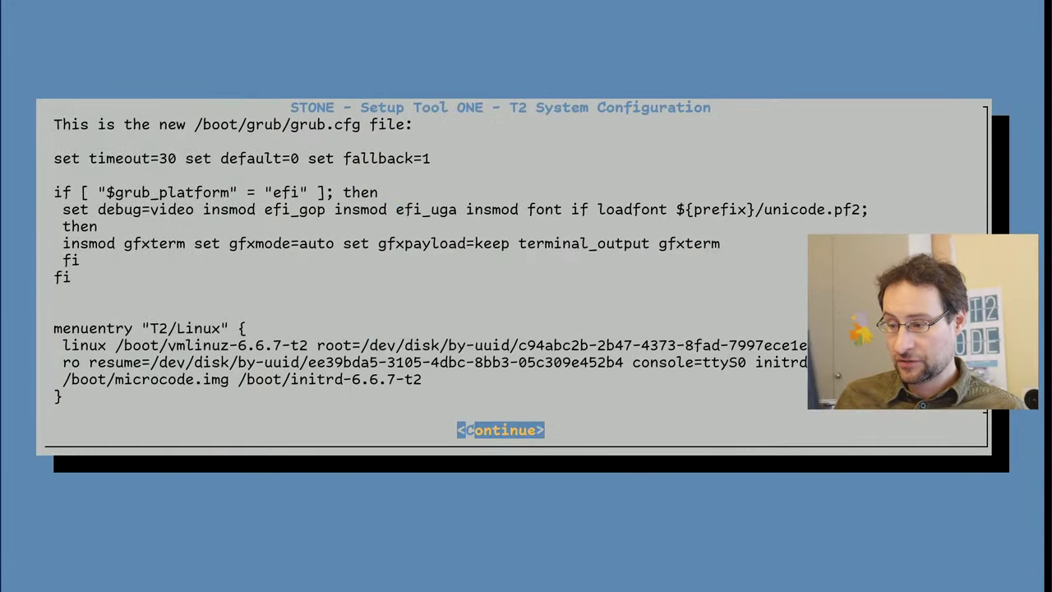
pyautogui.press('Return')
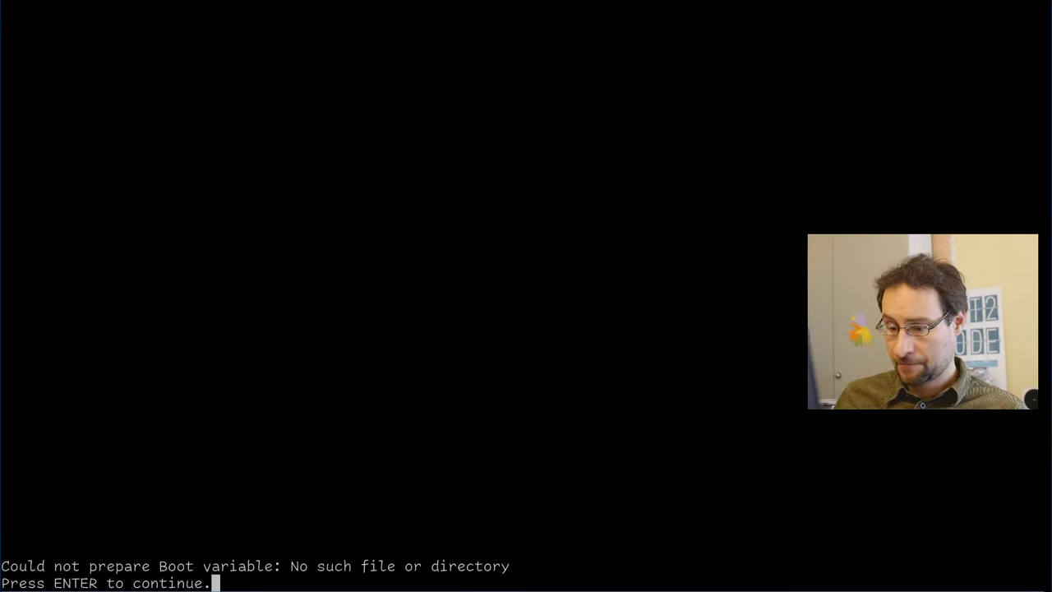
pyautogui.press('Return')
pyautogui.press('Tab')
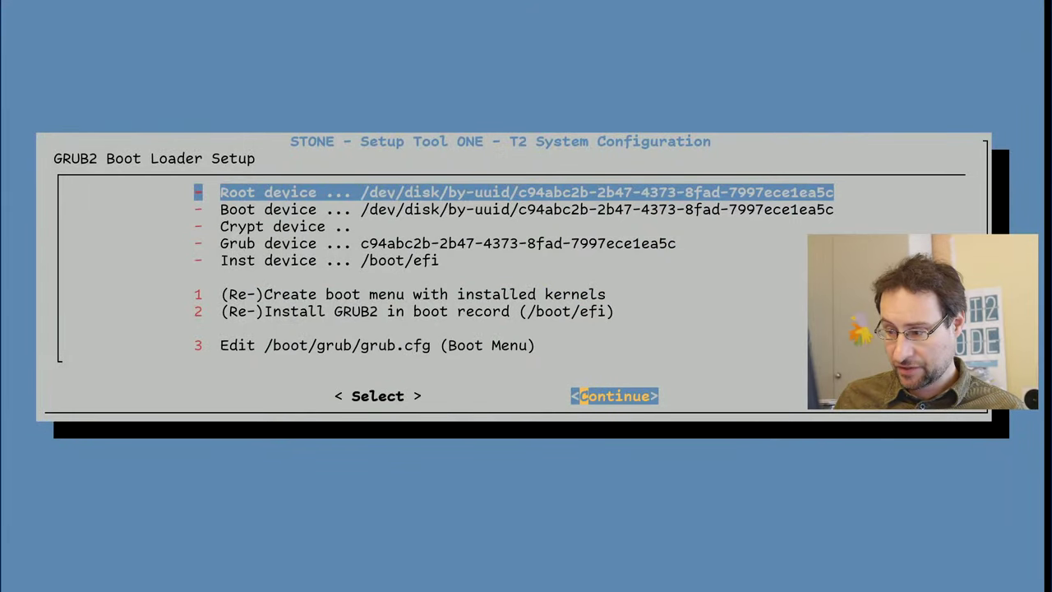
pyautogui.press('Return')
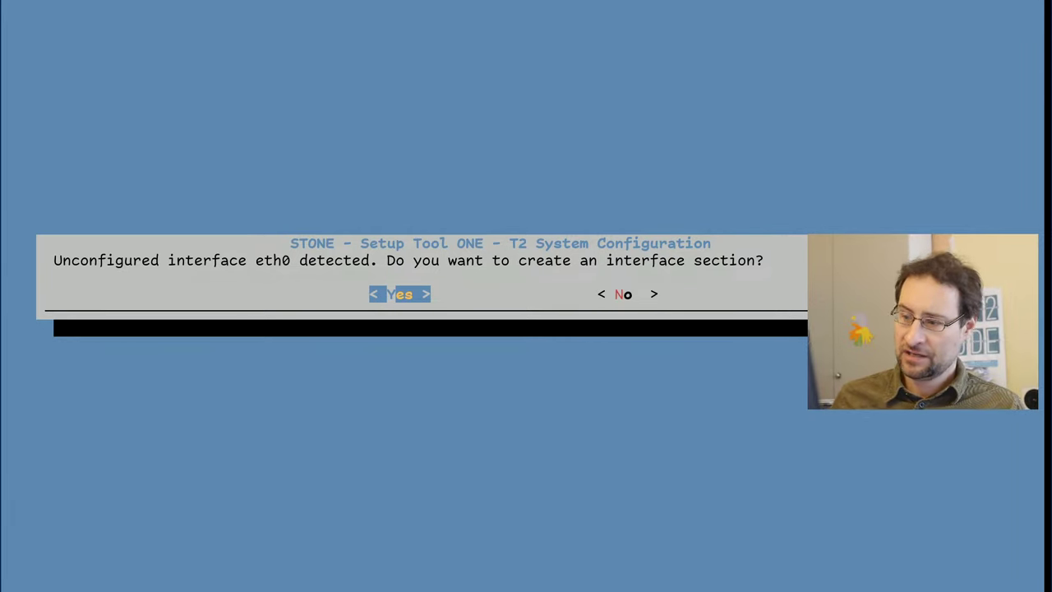
# Agree to create an interface section for the unconfigured eth0 interface.
pyautogui.press('Right')
pyautogui.press('Left')
pyautogui.press('Return')
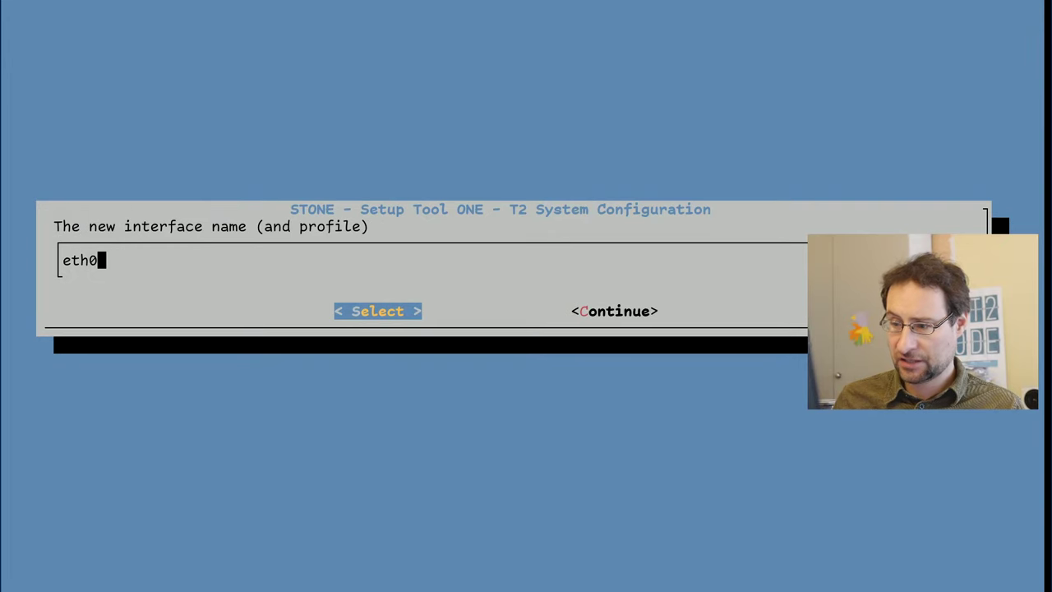